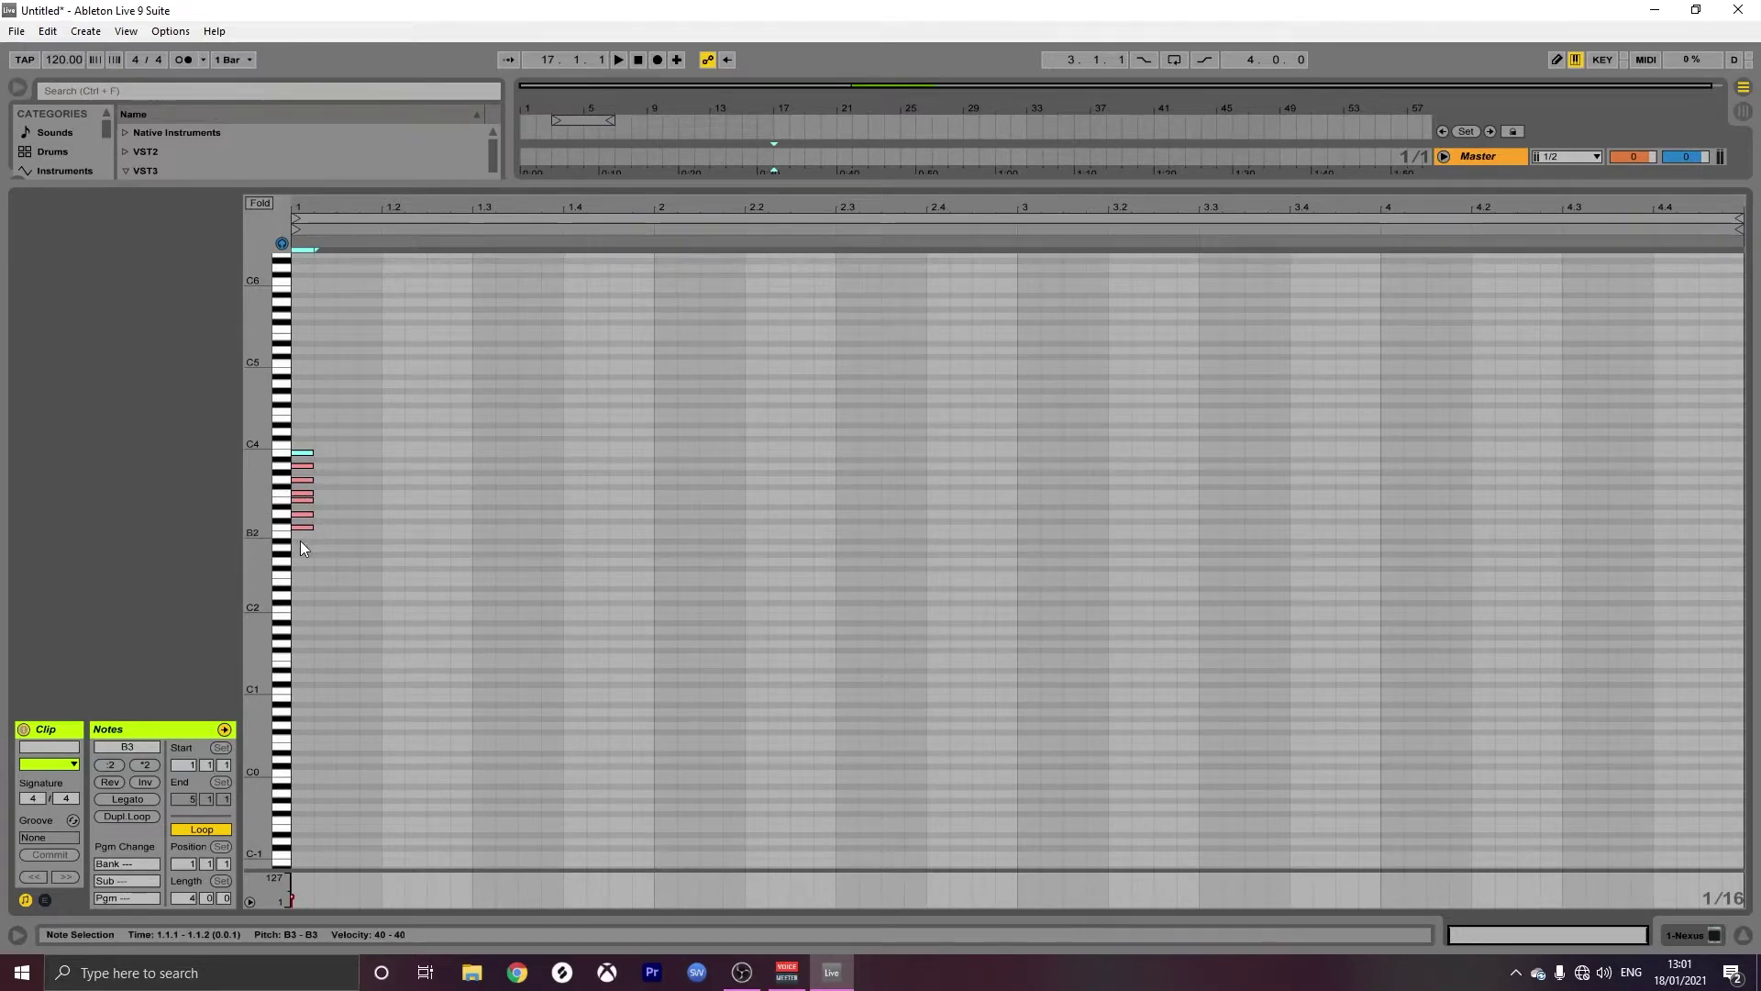
Transpose all the stacked scale notes at the clip start up six semitones to span F#3–F4.
drag(305, 556, 317, 402)
key(Up)
key(Up)
key(Up)
key(Up)
key(Up)
key(Up)
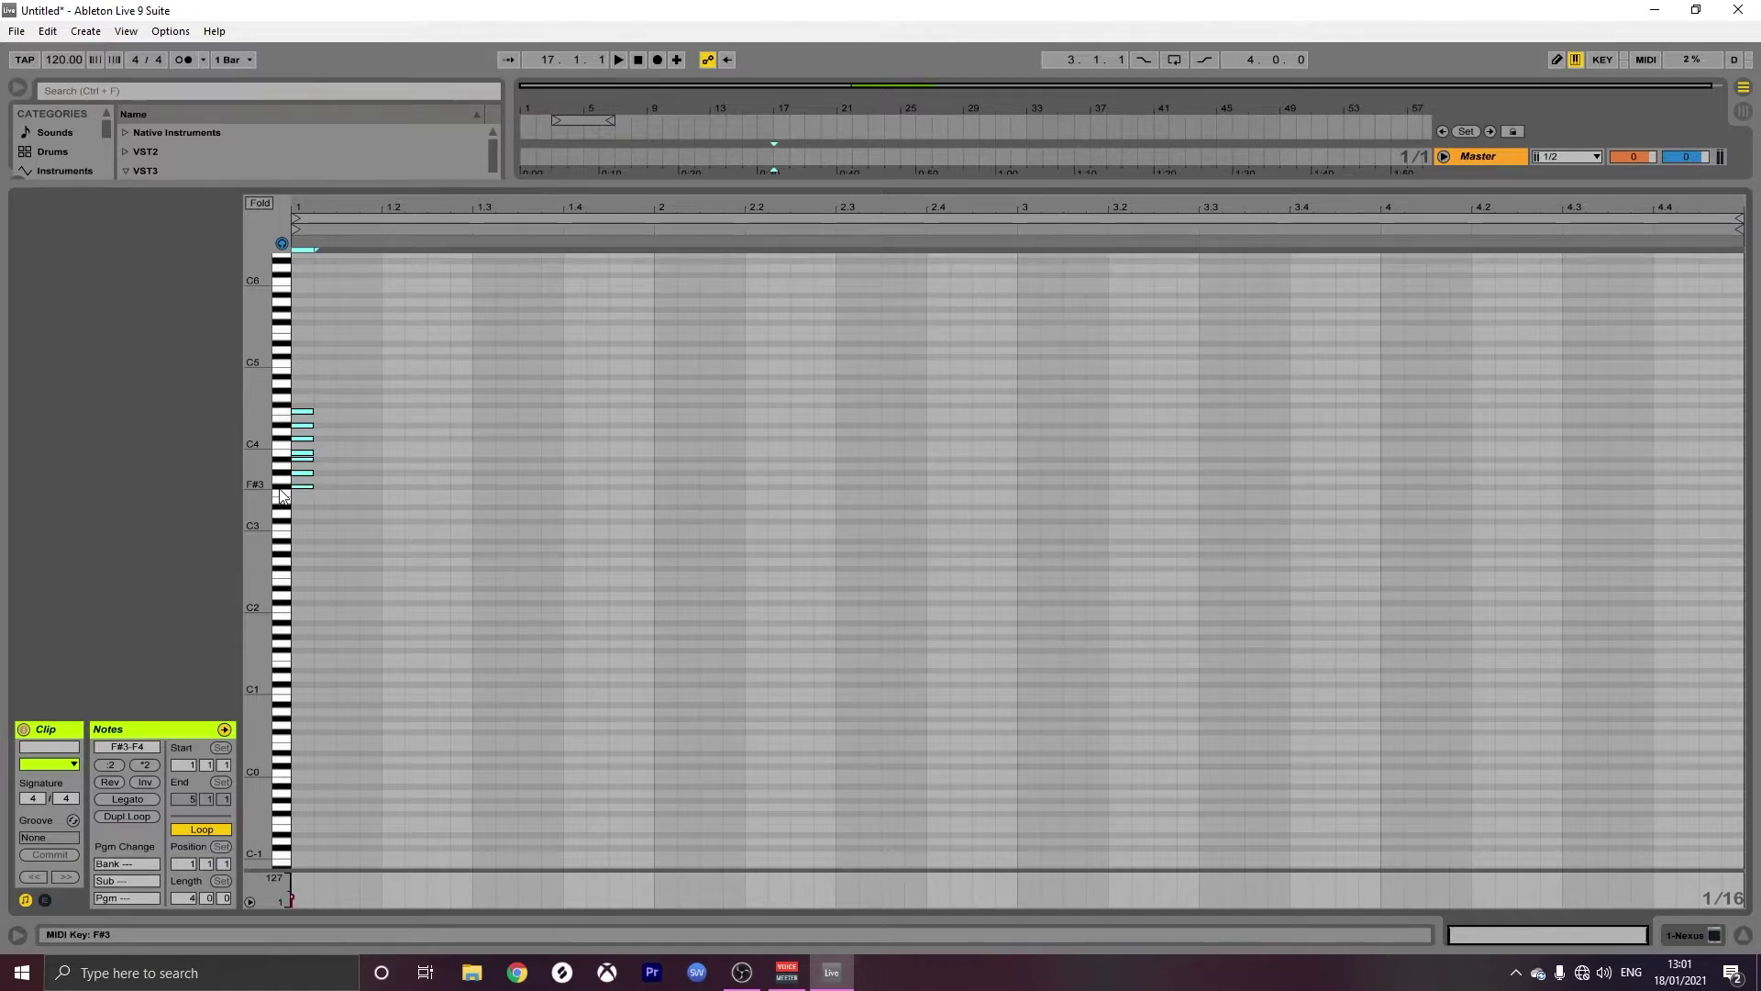
Clear the clip and stack an A natural minor scale of sixteenth notes from A2 to A3 at the clip start.
key(Delete)
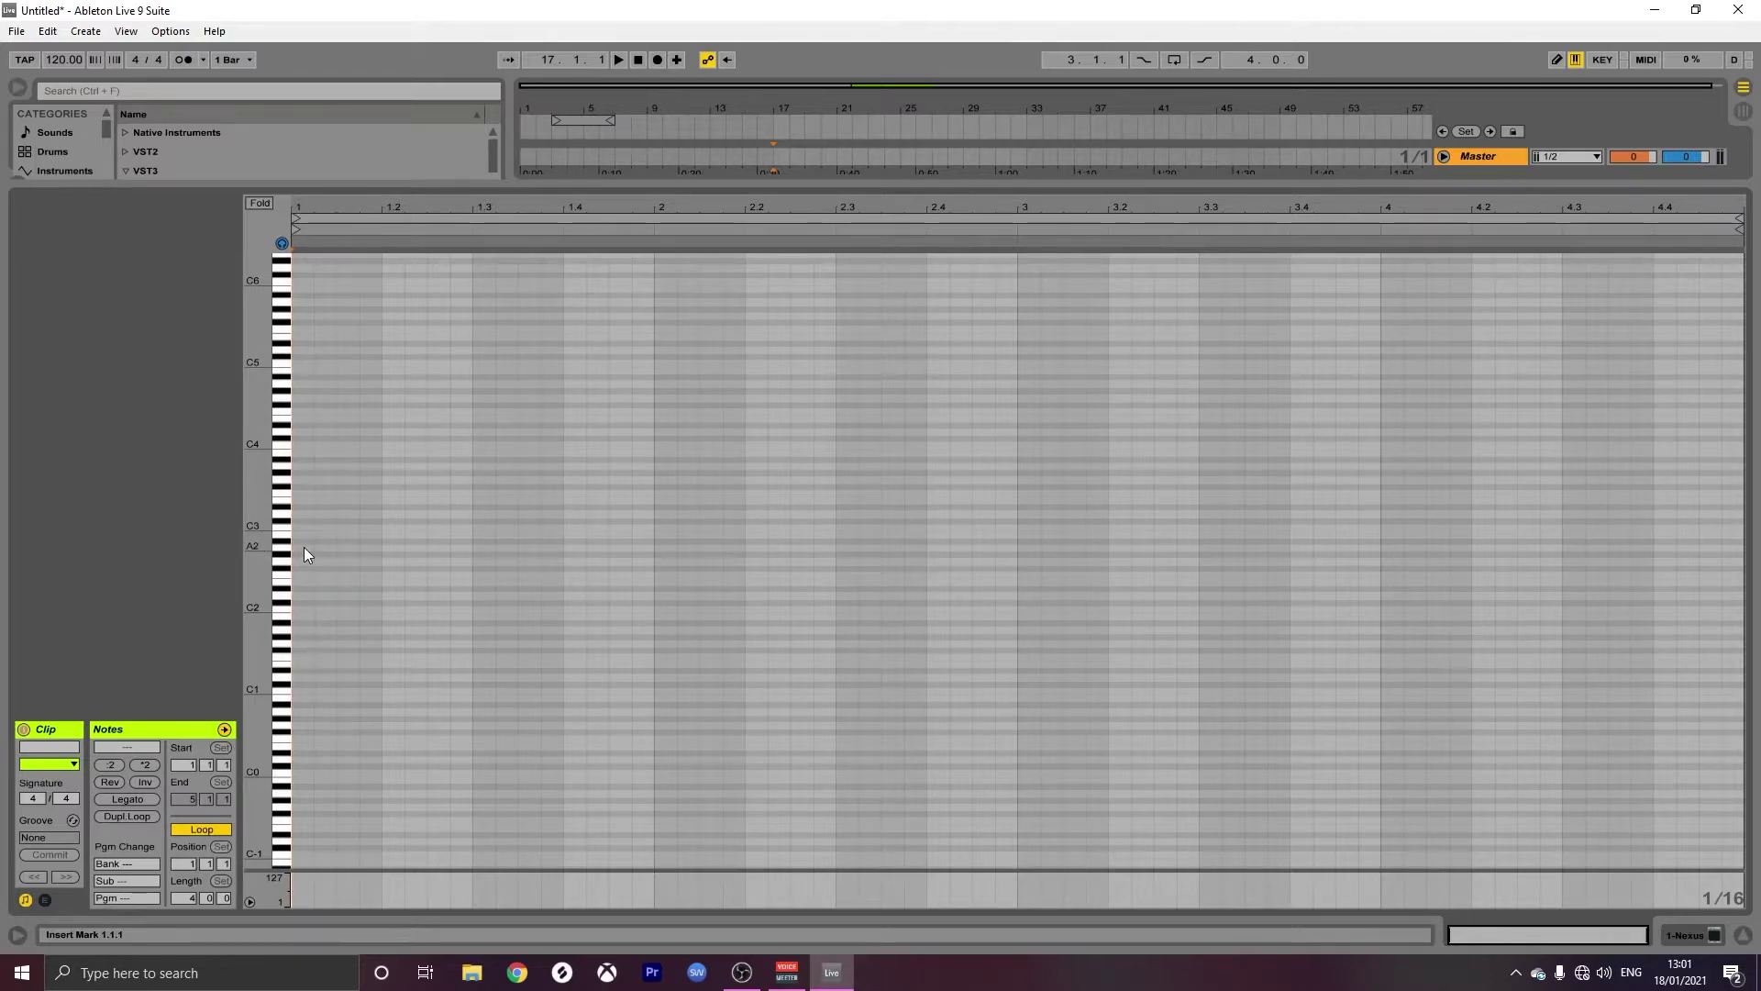
double_click(304, 546)
key(Right)
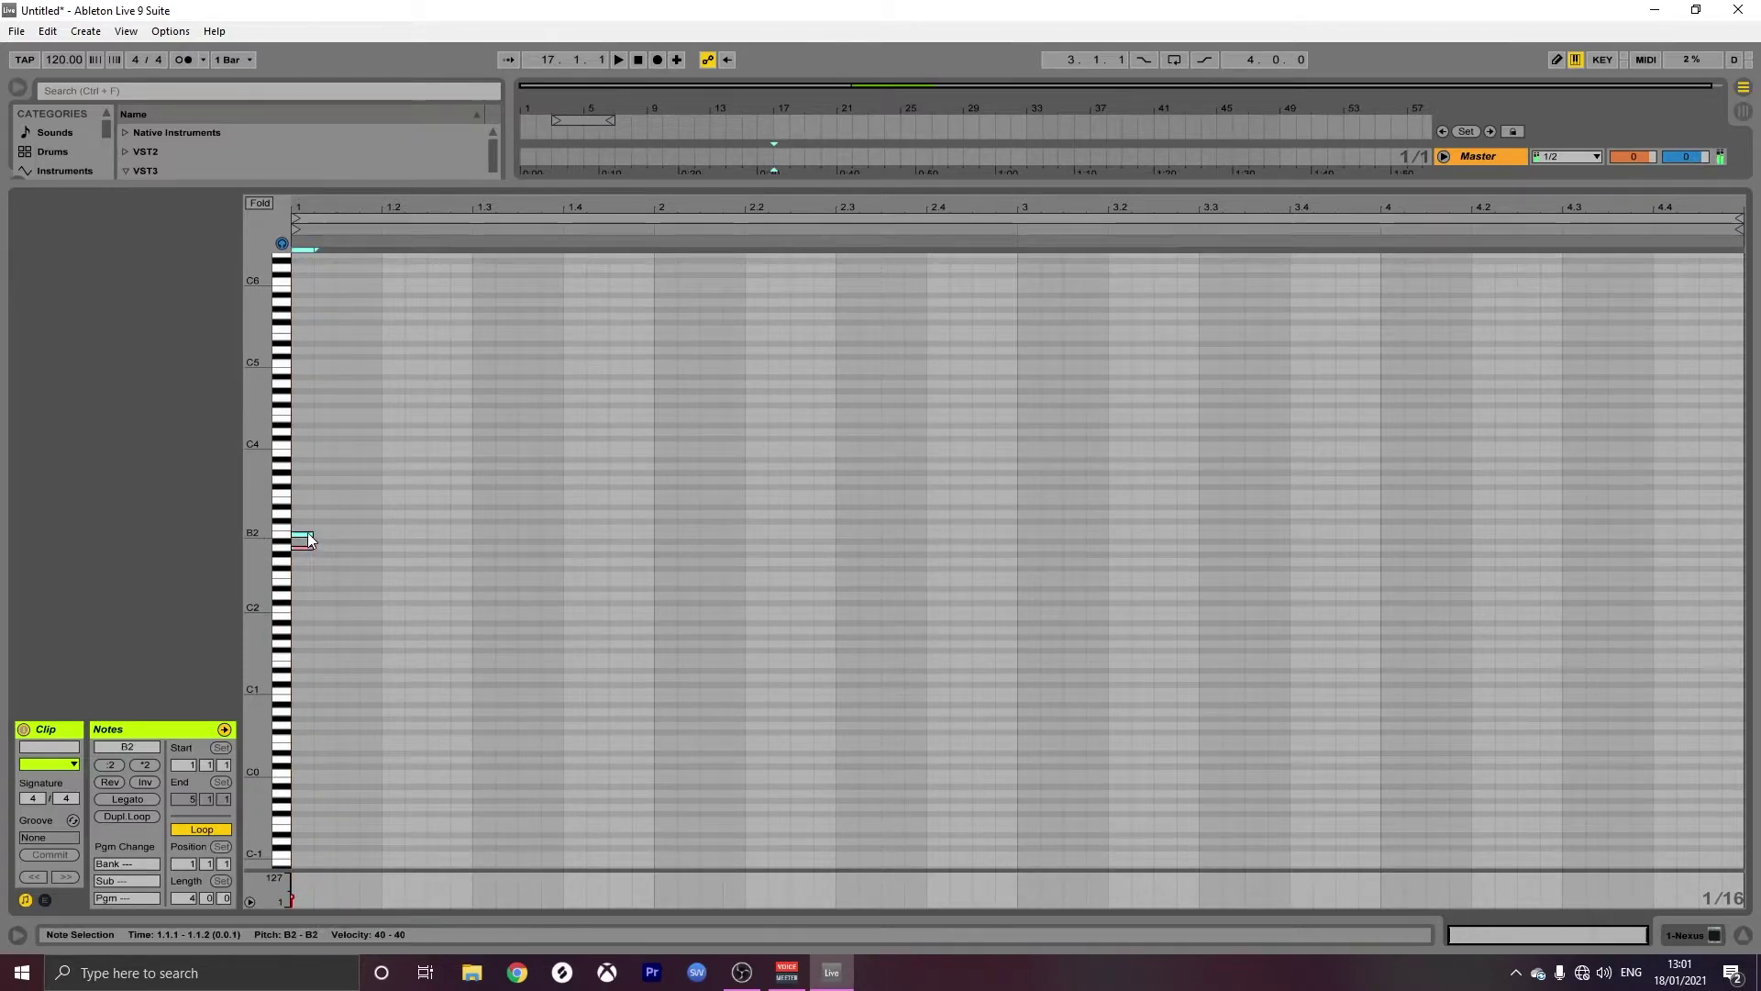
double_click(305, 512)
double_click(305, 492)
double_click(306, 481)
double_click(307, 466)
Transpose the whole A minor scale up six semitones to span D#3–D#4.
drag(299, 571, 328, 348)
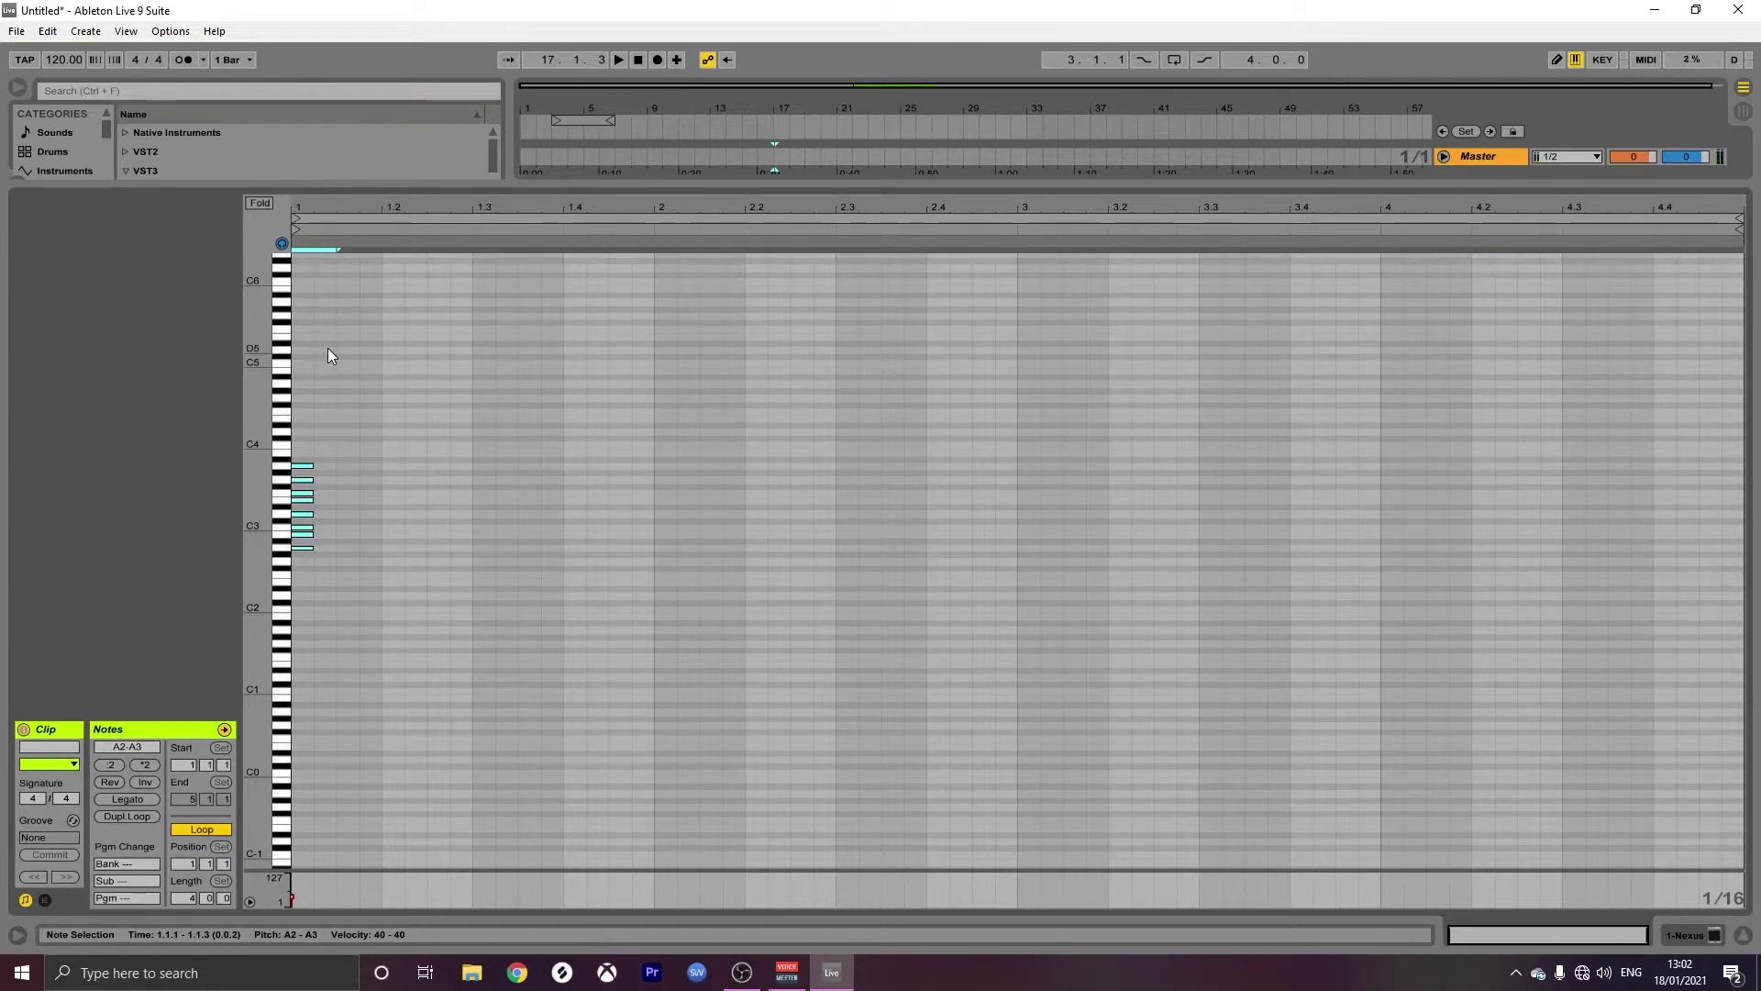
key(Up)
key(Up)
key(Up)
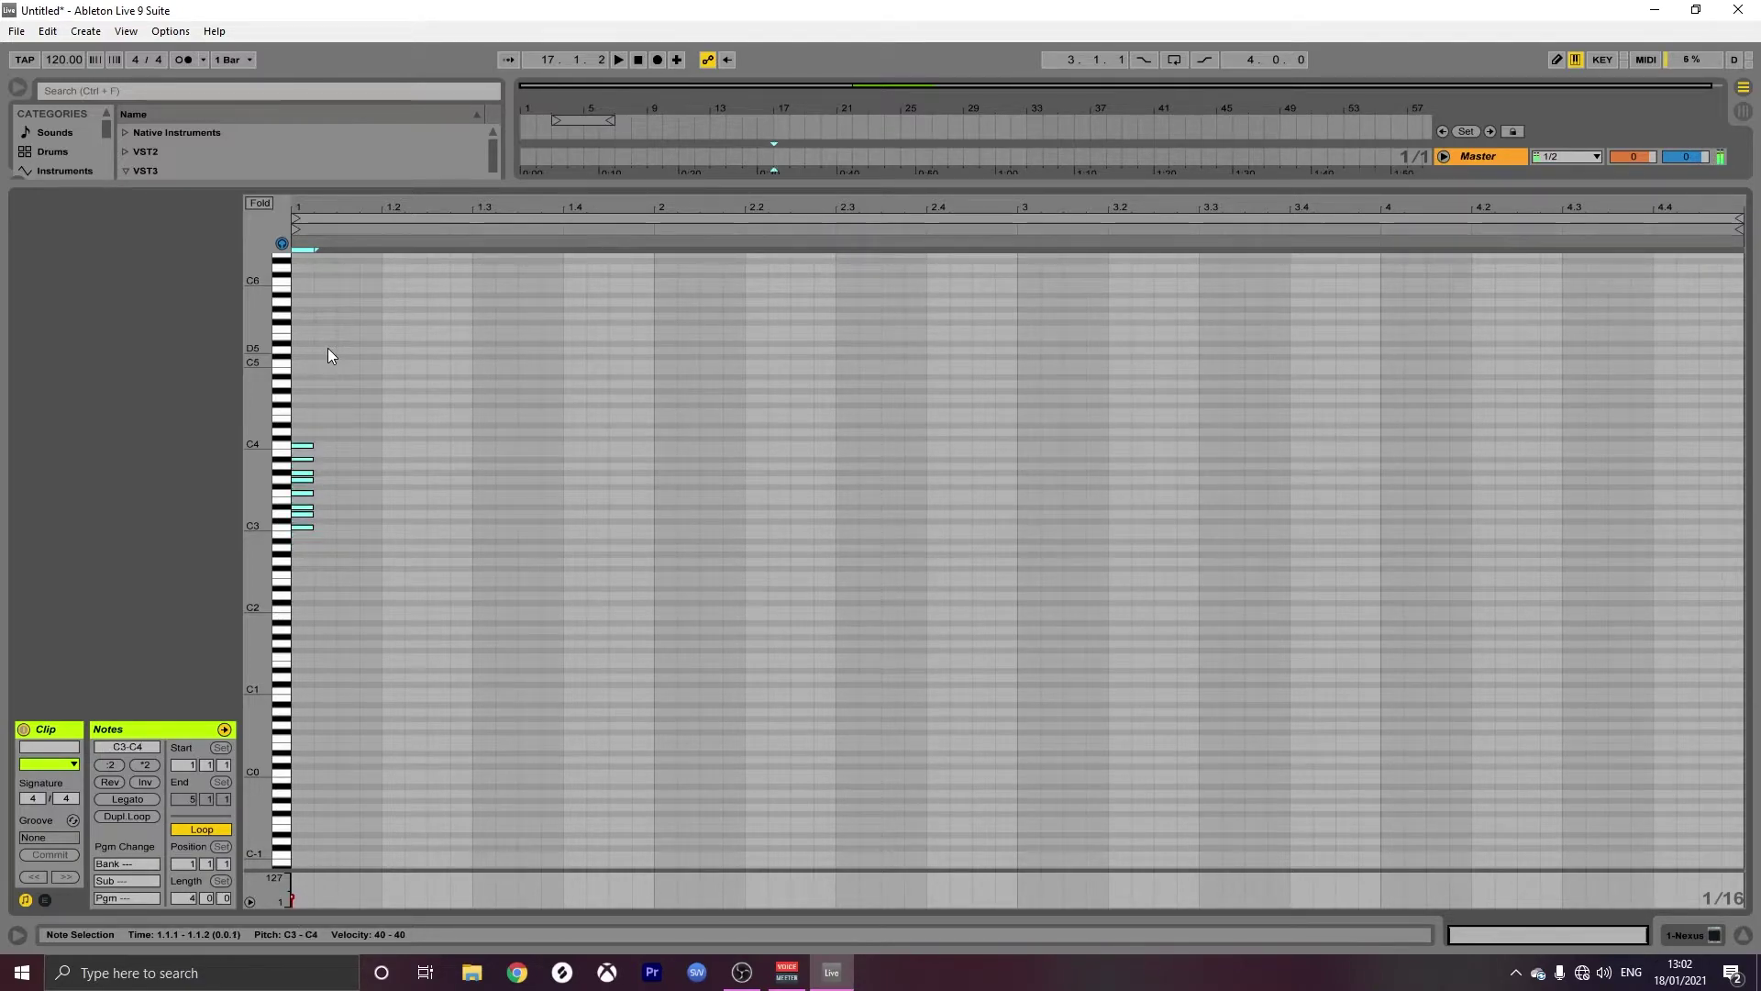
key(Up)
key(Up)
key(Up)
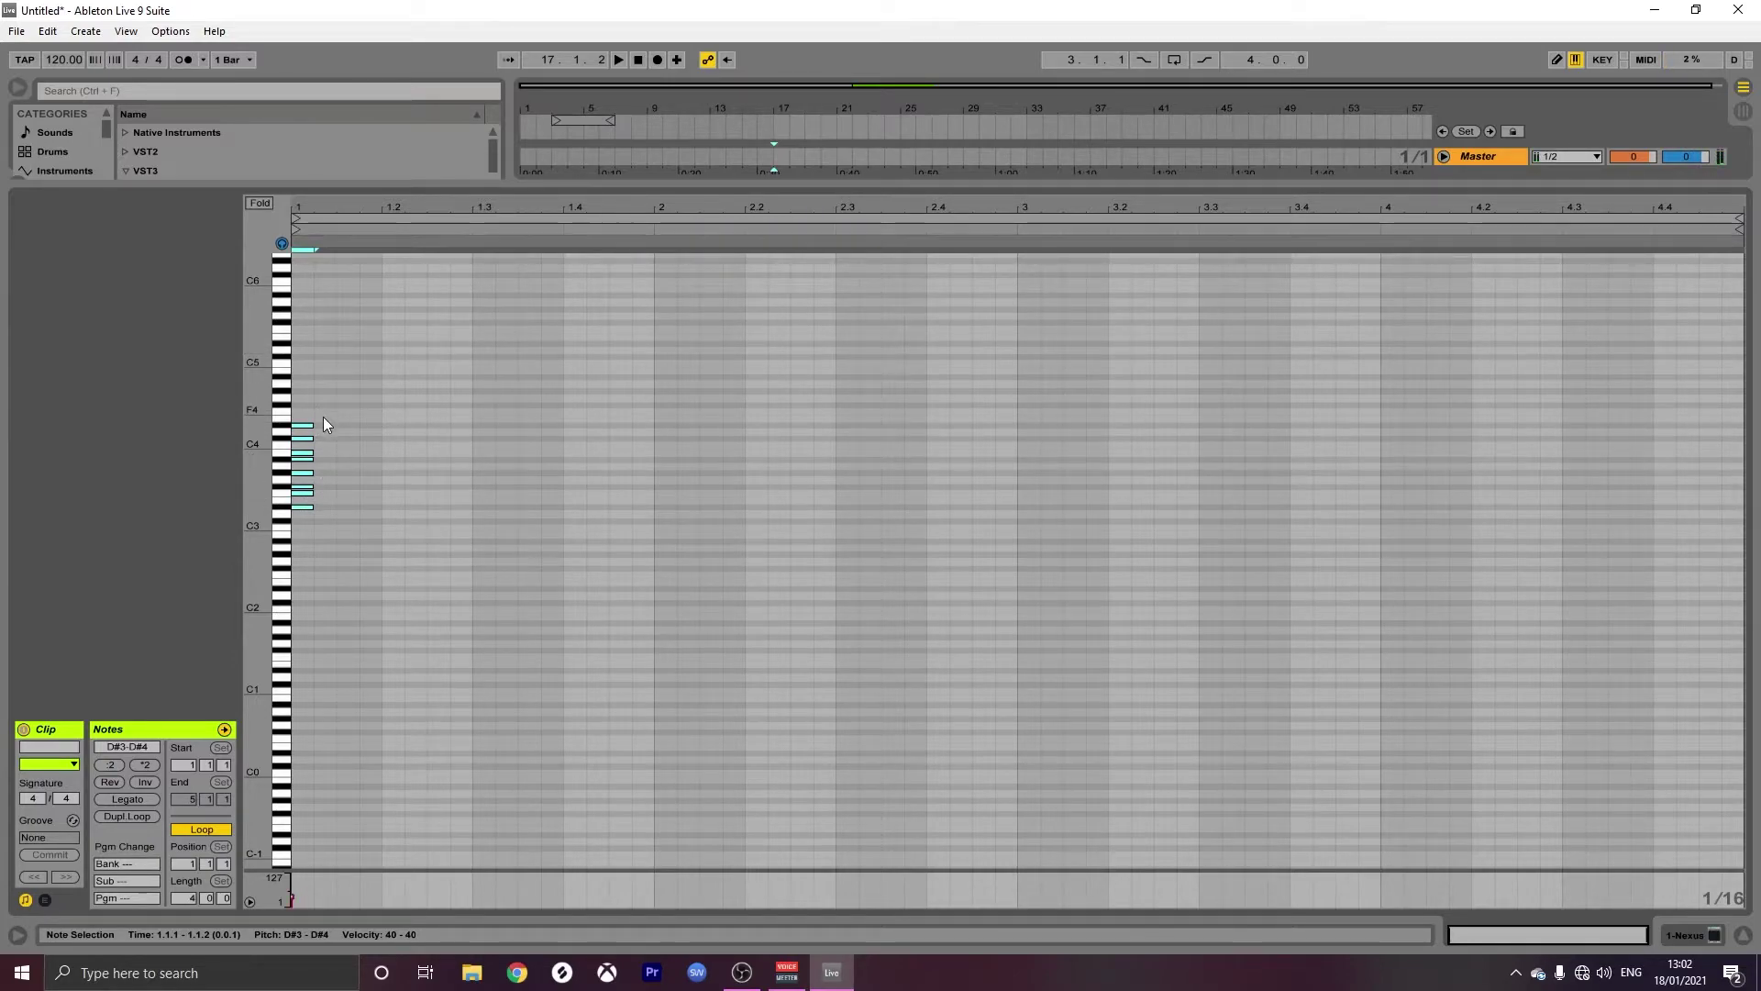
Spread the scale notes across bar 1 as an ascending run, one every two sixteenths, and play it back.
drag(372, 413, 332, 444)
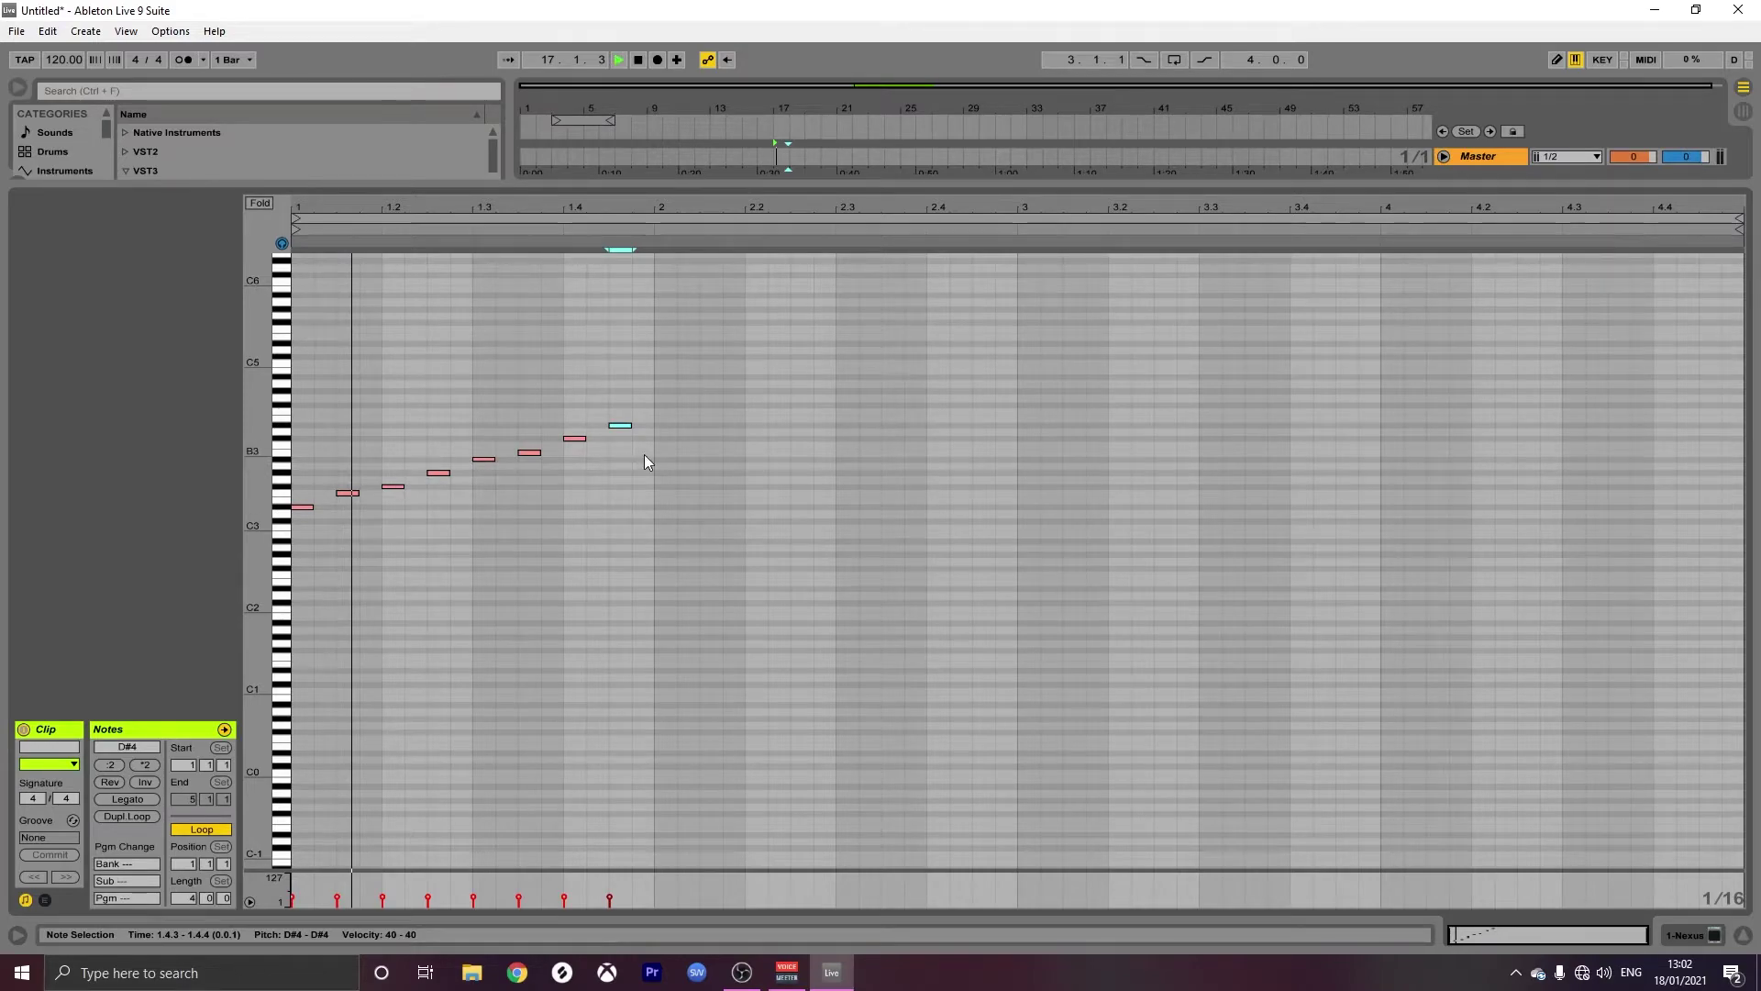
key(space)
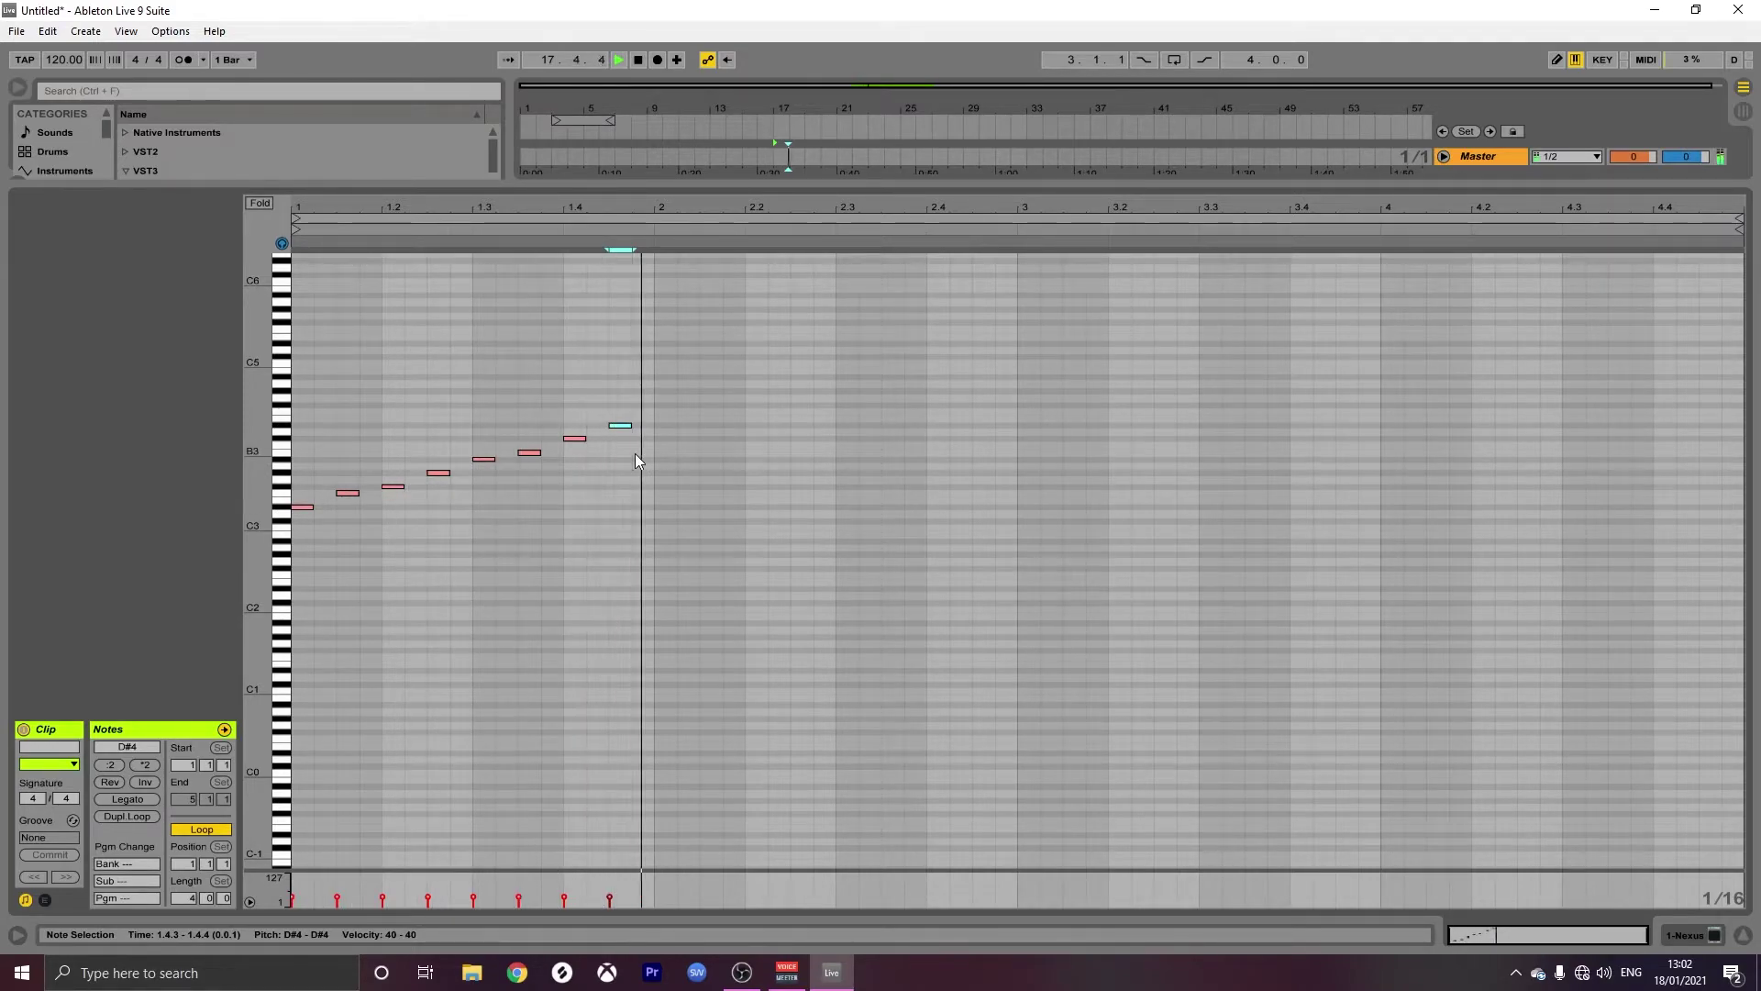
key(space)
Transpose the entire ascending run down nine semitones to F#2–F#3 and play it.
drag(656, 379, 138, 574)
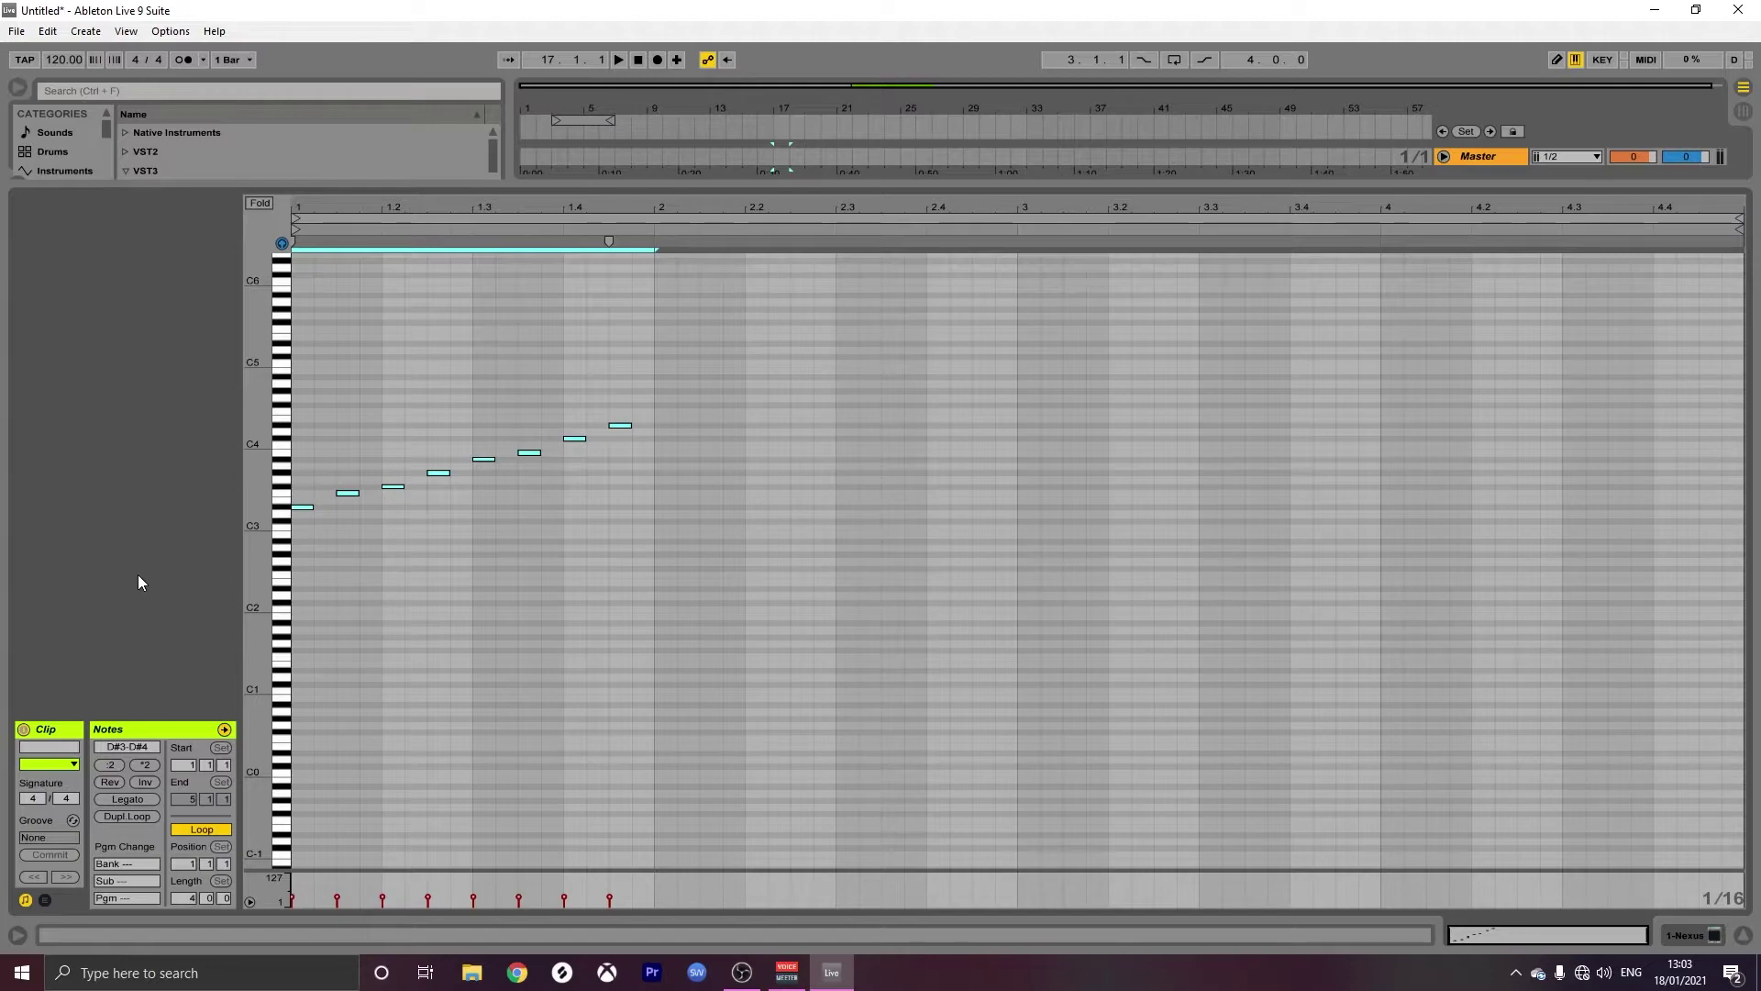
key(Down)
key(Down)
key(Down)
key(Down)
key(Down)
key(Down)
key(Down)
key(Down)
key(Down)
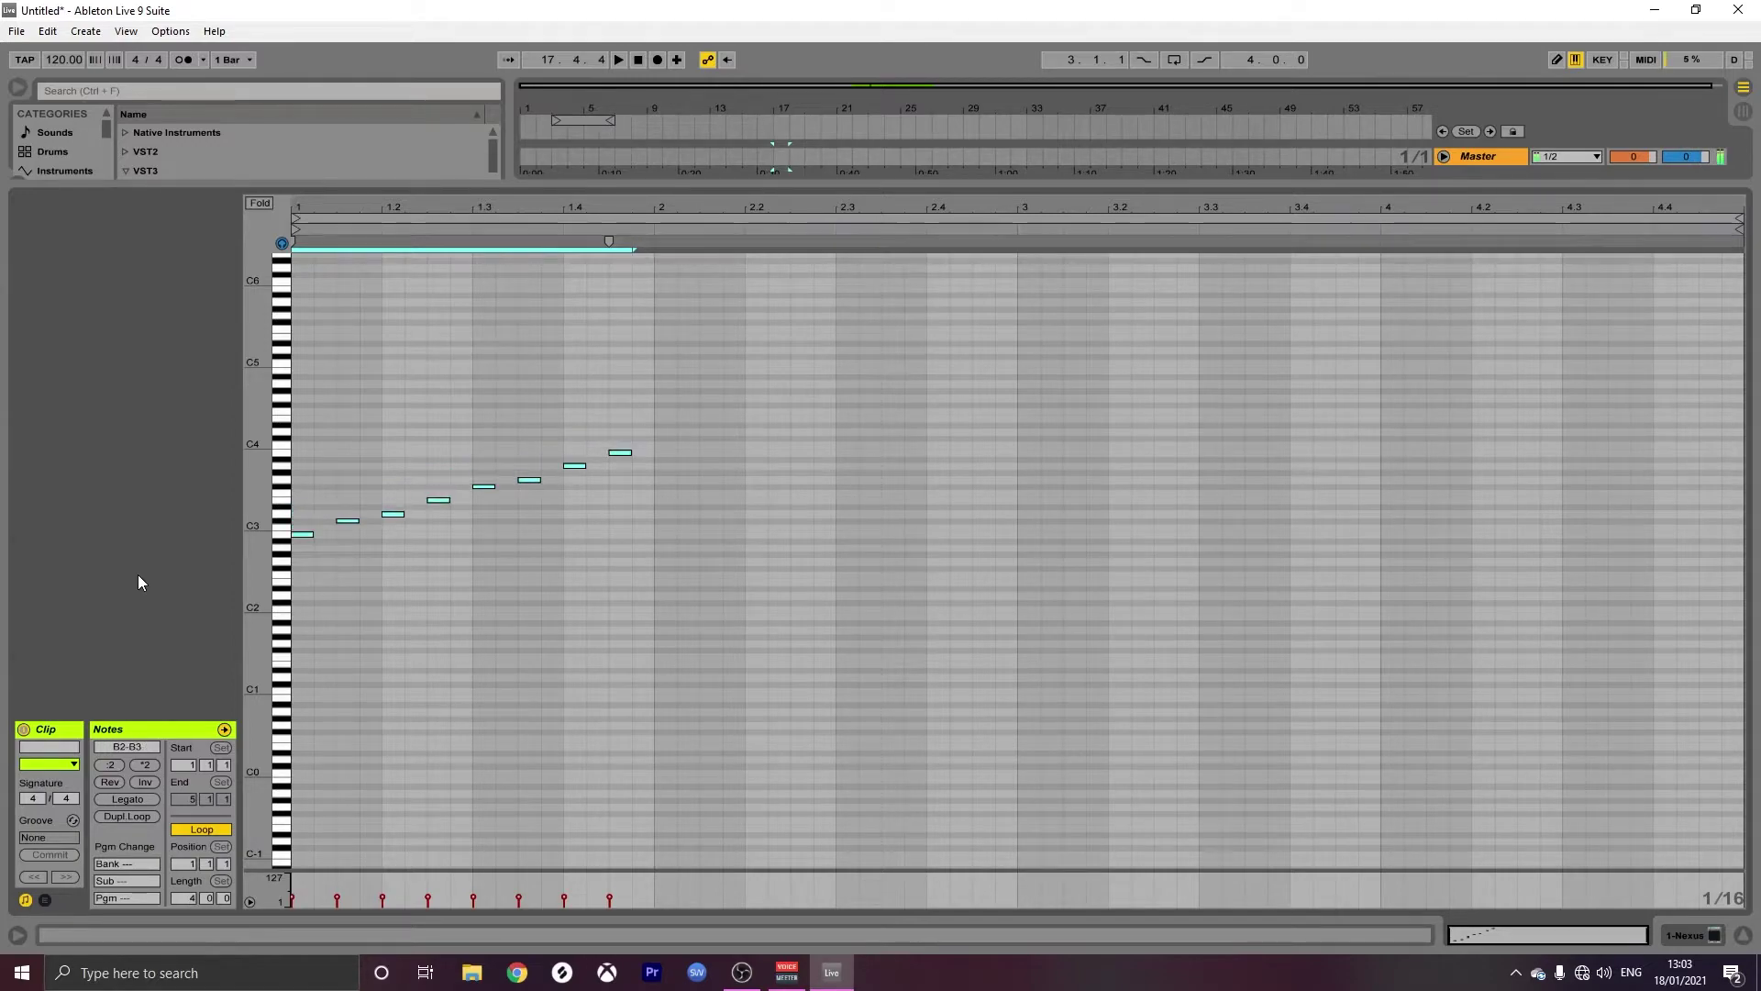
key(space)
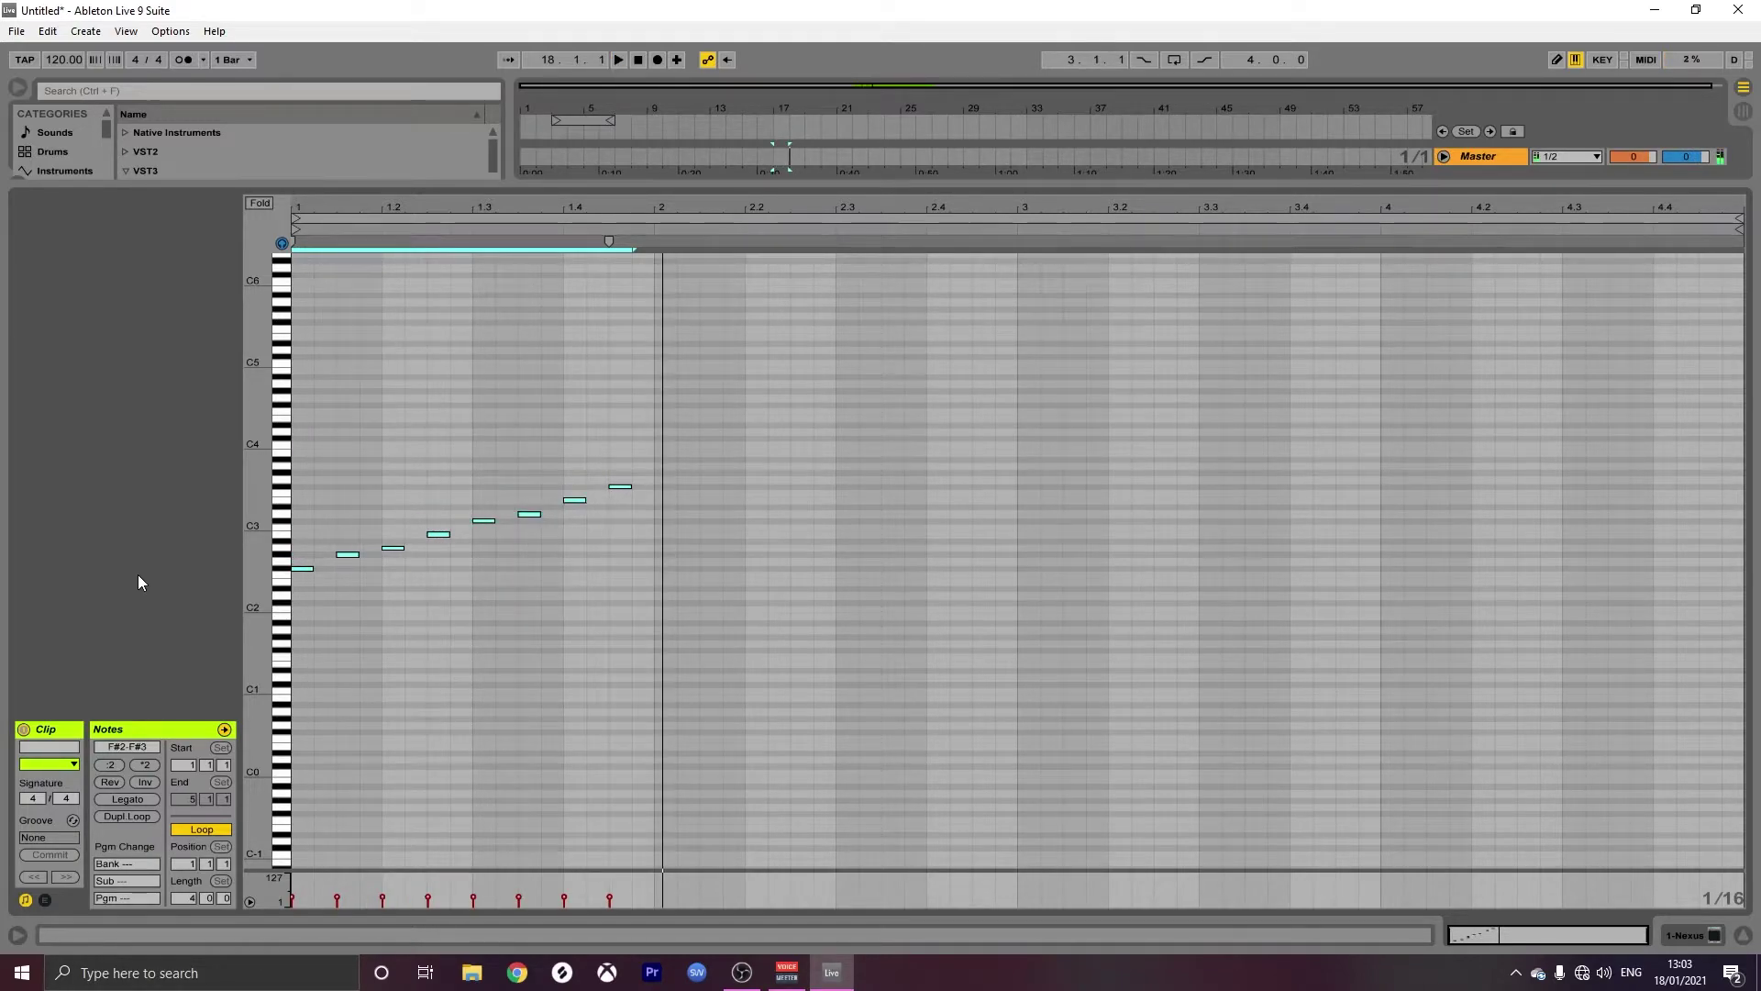
Transpose the ascending run up two semitones to G#2–G#3 and listen to it.
key(Up)
key(Up)
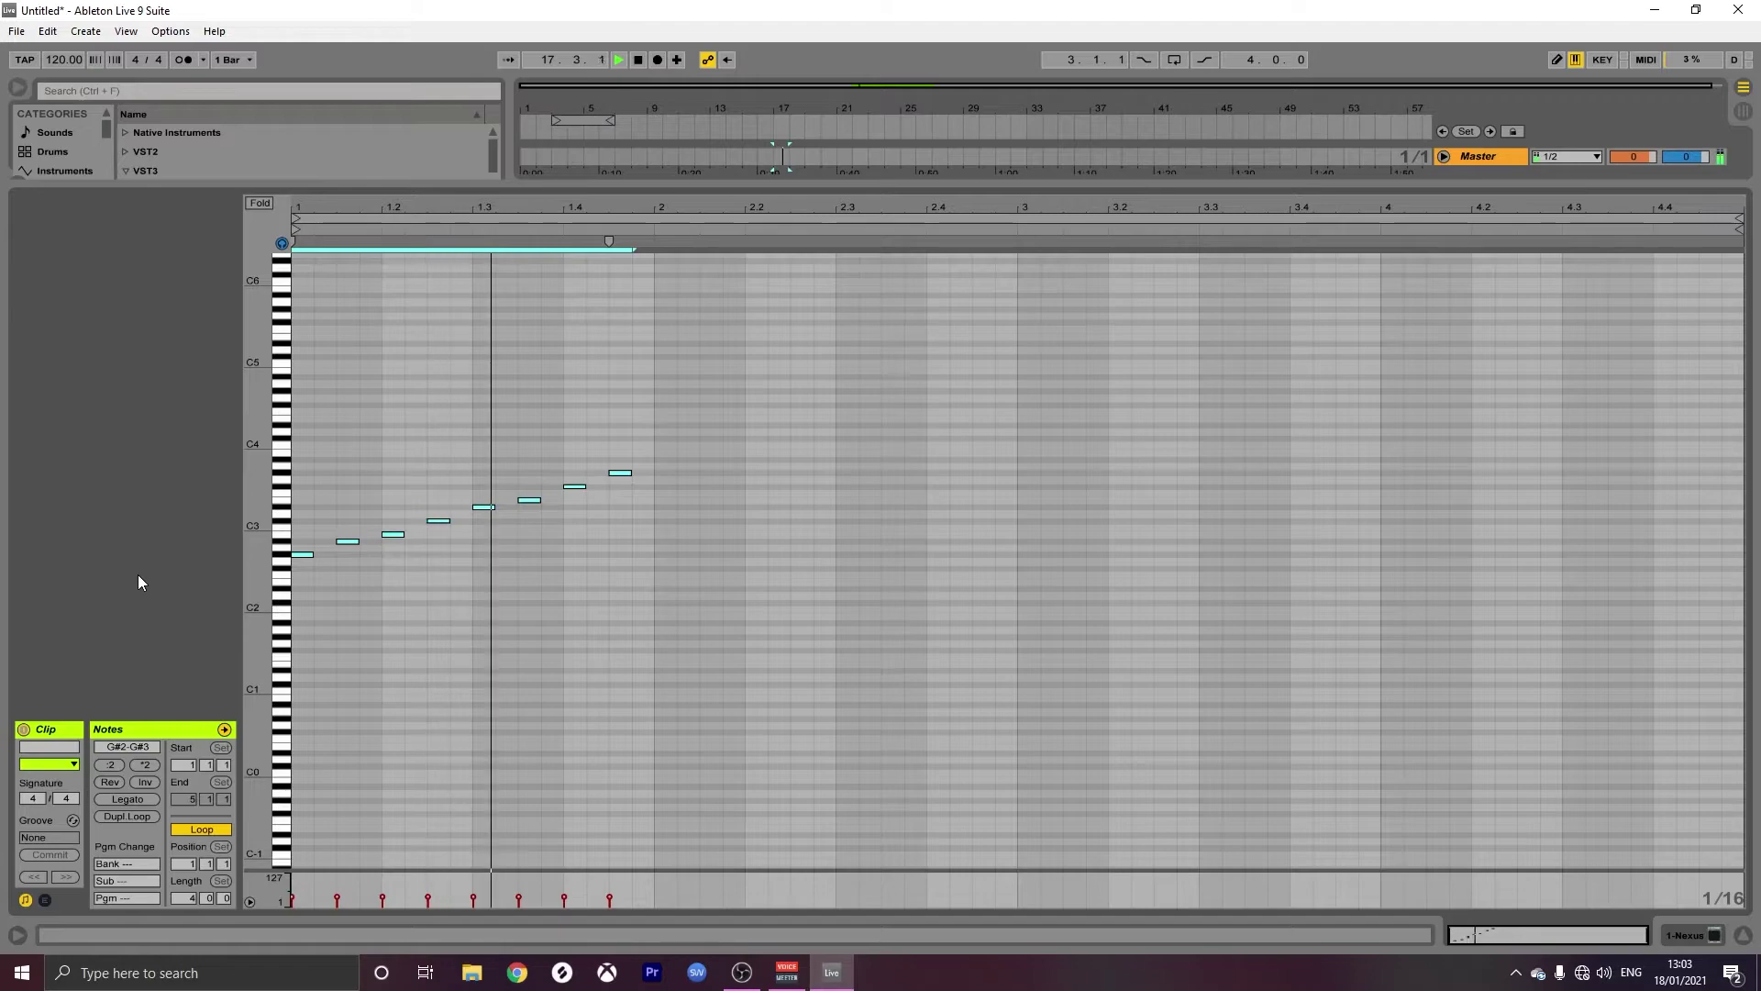
key(space)
Clear the clip and stack the A natural minor scale from A2 to G3 as sixteenth notes at the clip start.
key(Delete)
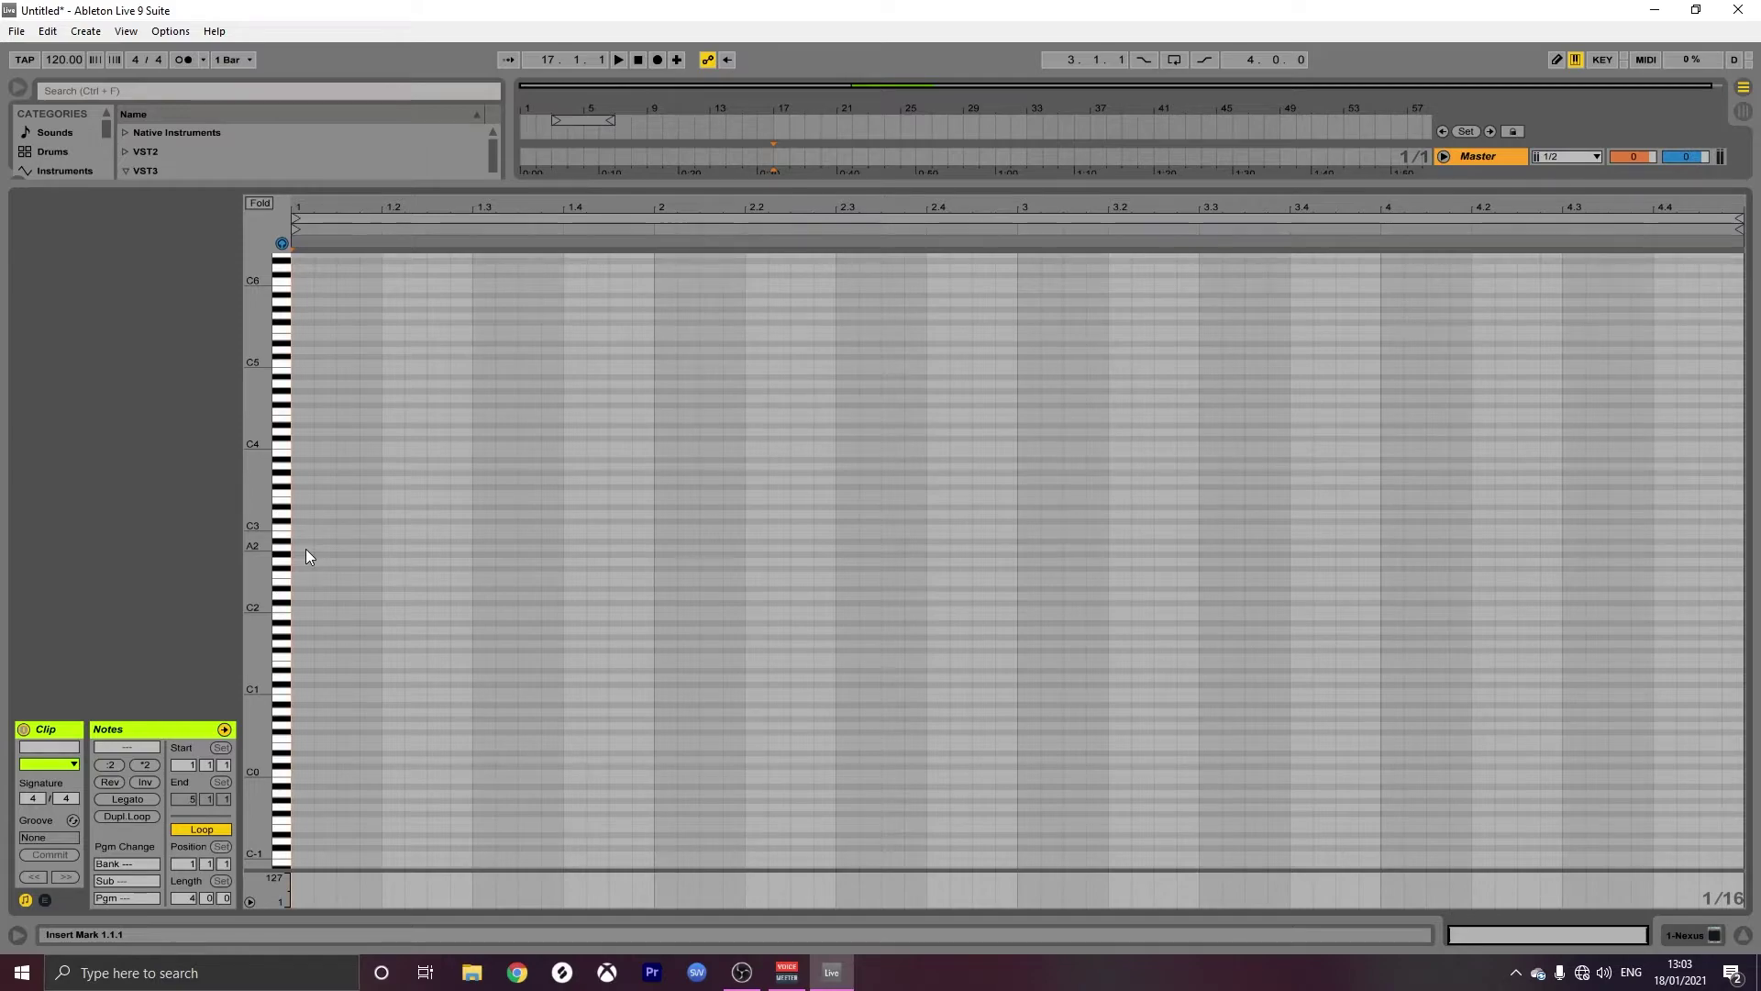
key(Right)
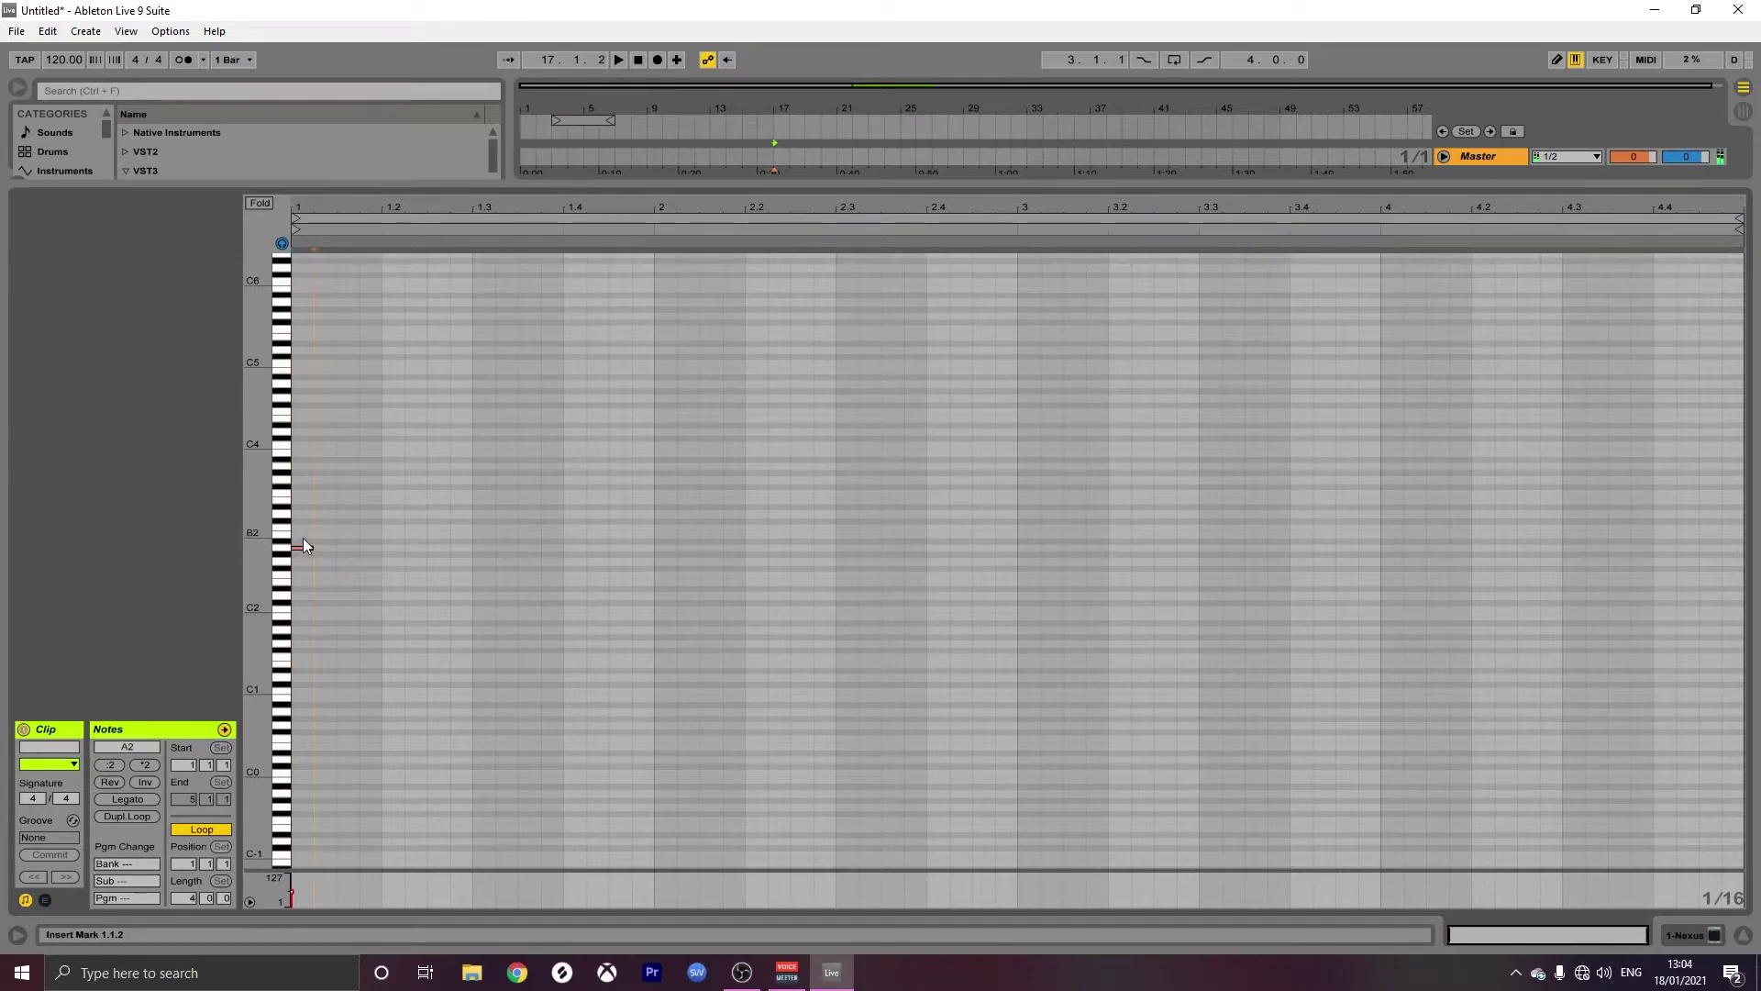
double_click(302, 527)
double_click(310, 514)
double_click(310, 498)
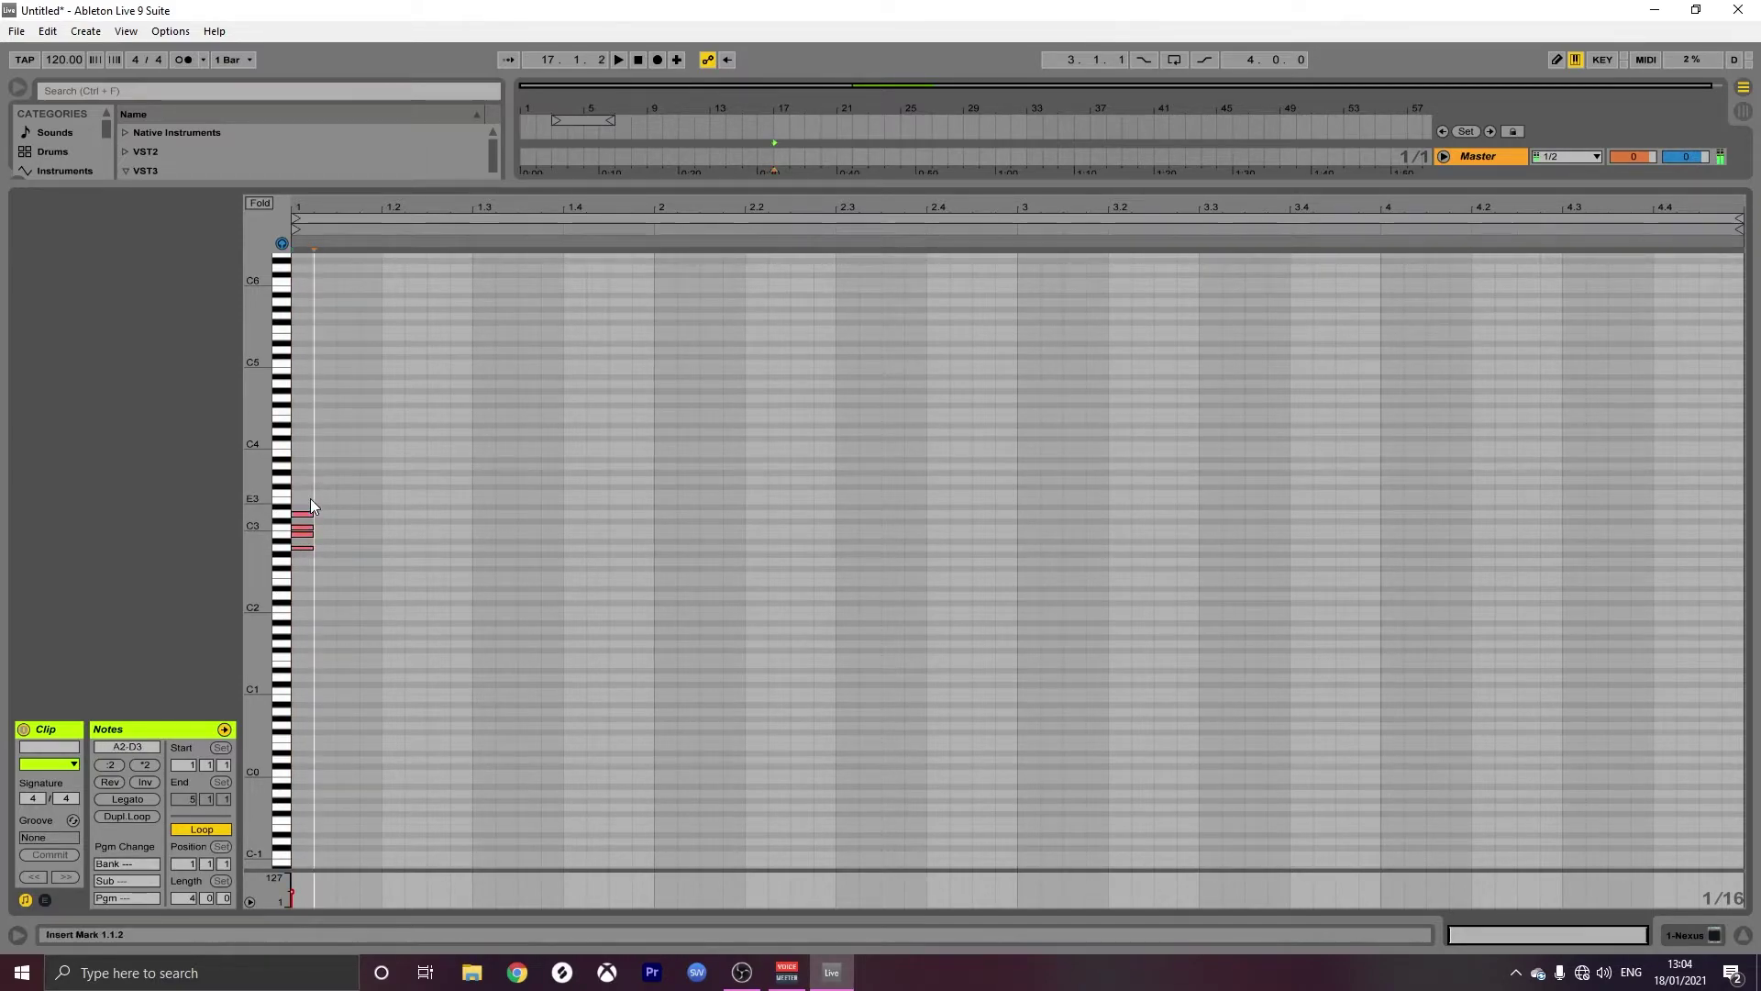
double_click(306, 493)
double_click(304, 479)
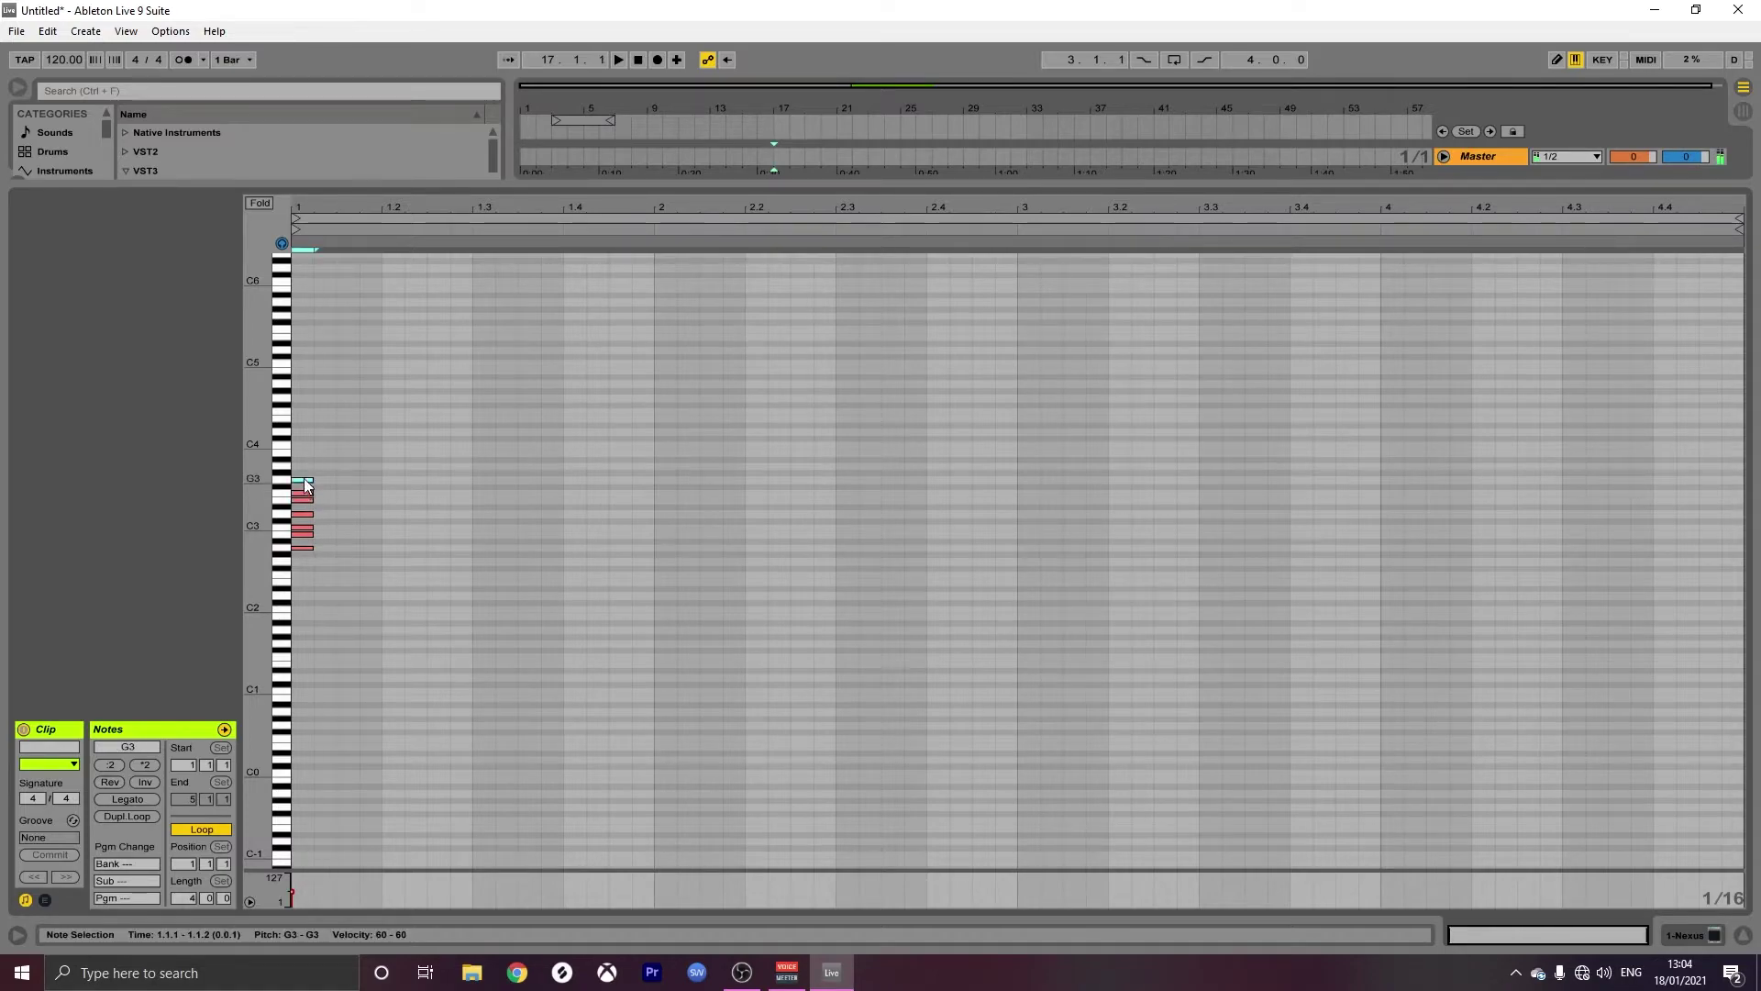
Copy the A minor scale stack into the two octaves above at the clip start, covering A3–G4 and A4–G5.
drag(315, 442, 284, 620)
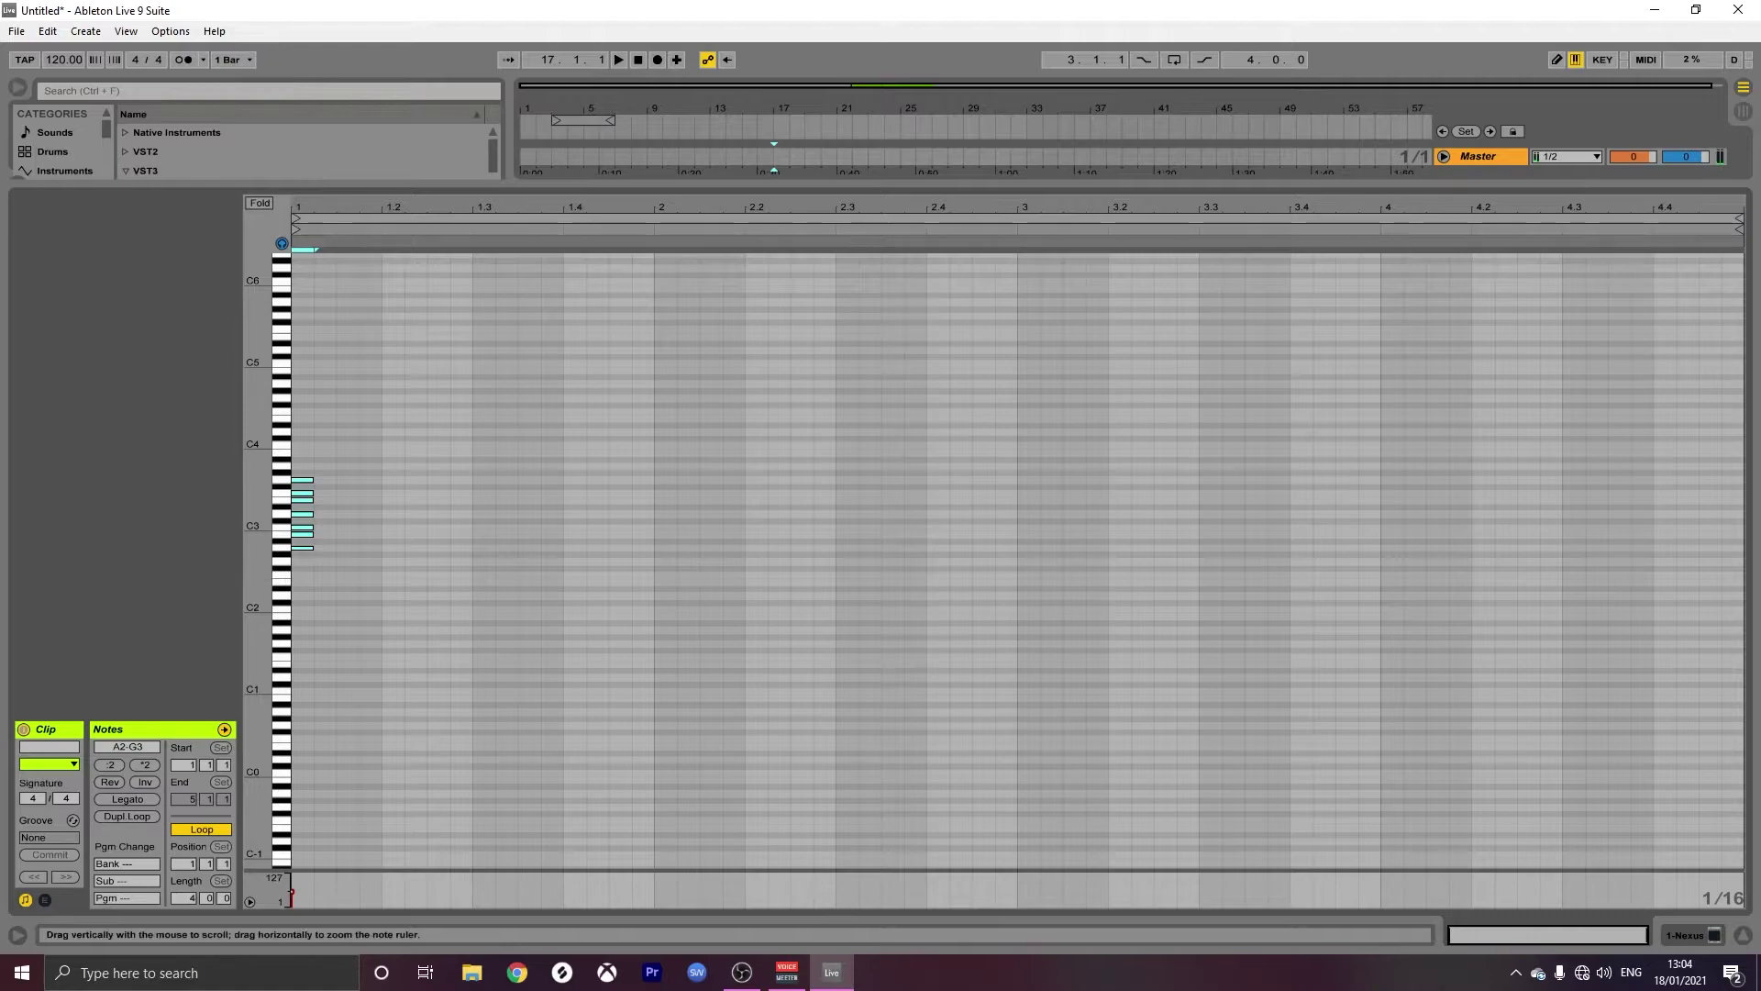
drag(261, 571, 293, 571)
click(305, 532)
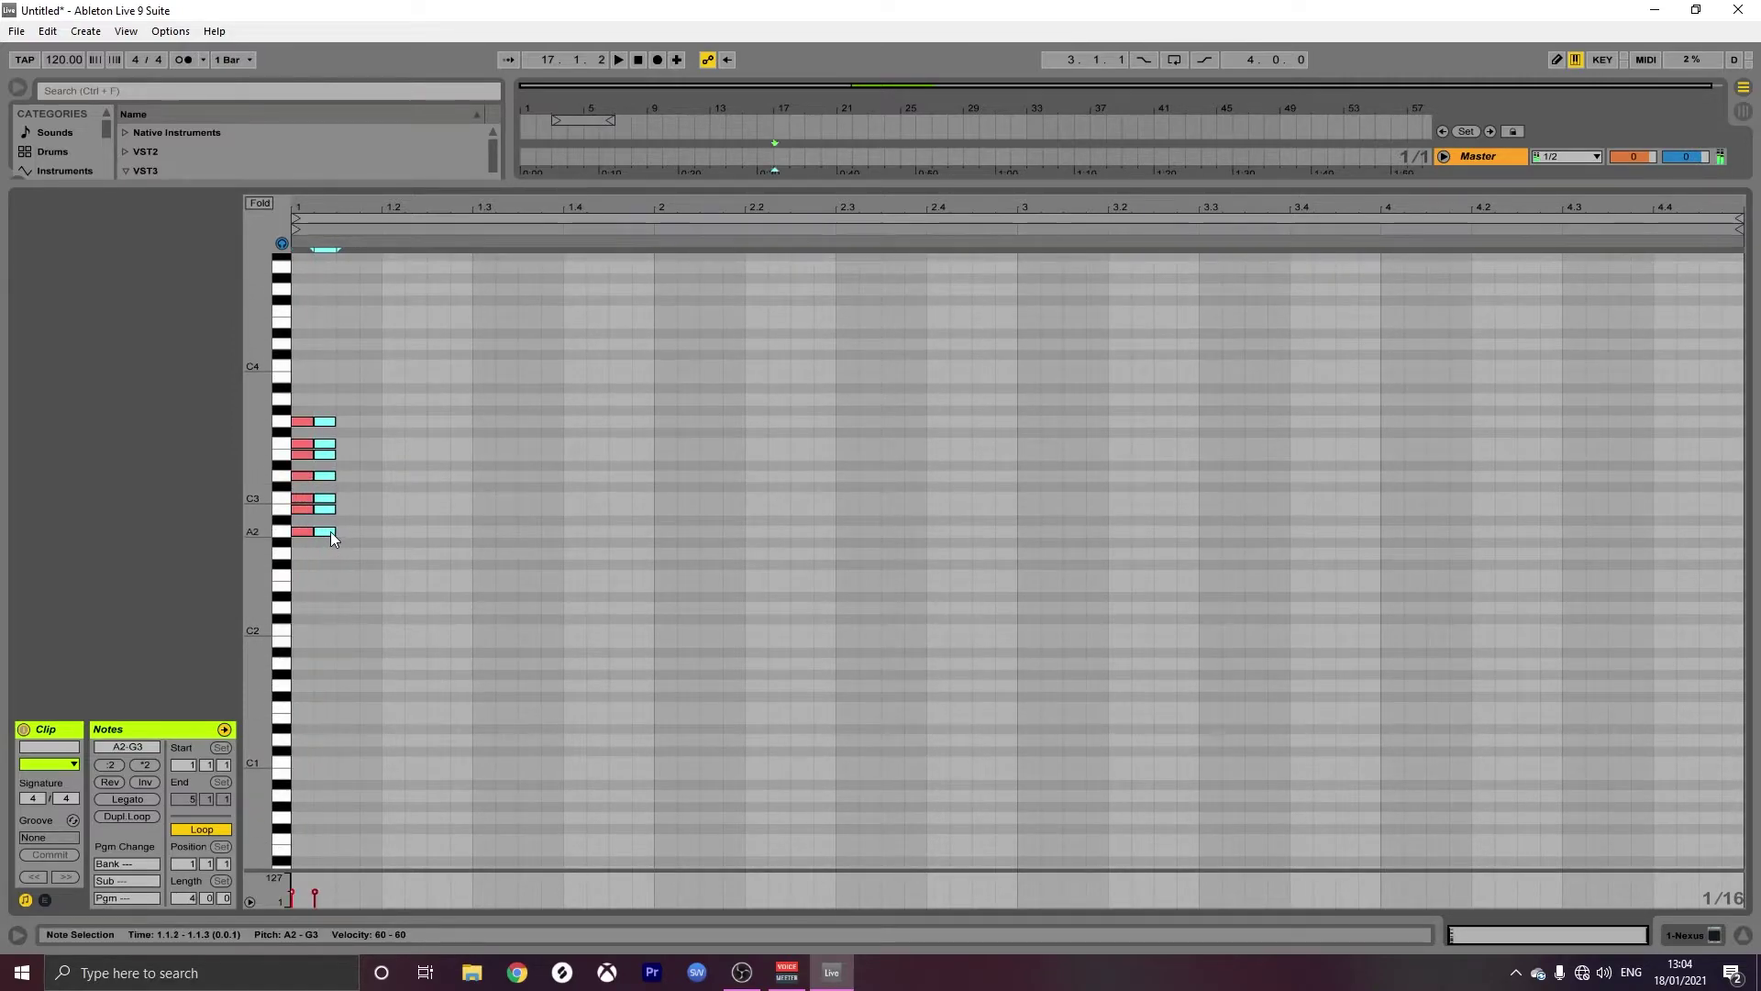
key(ctrl+d)
key(shift+Up)
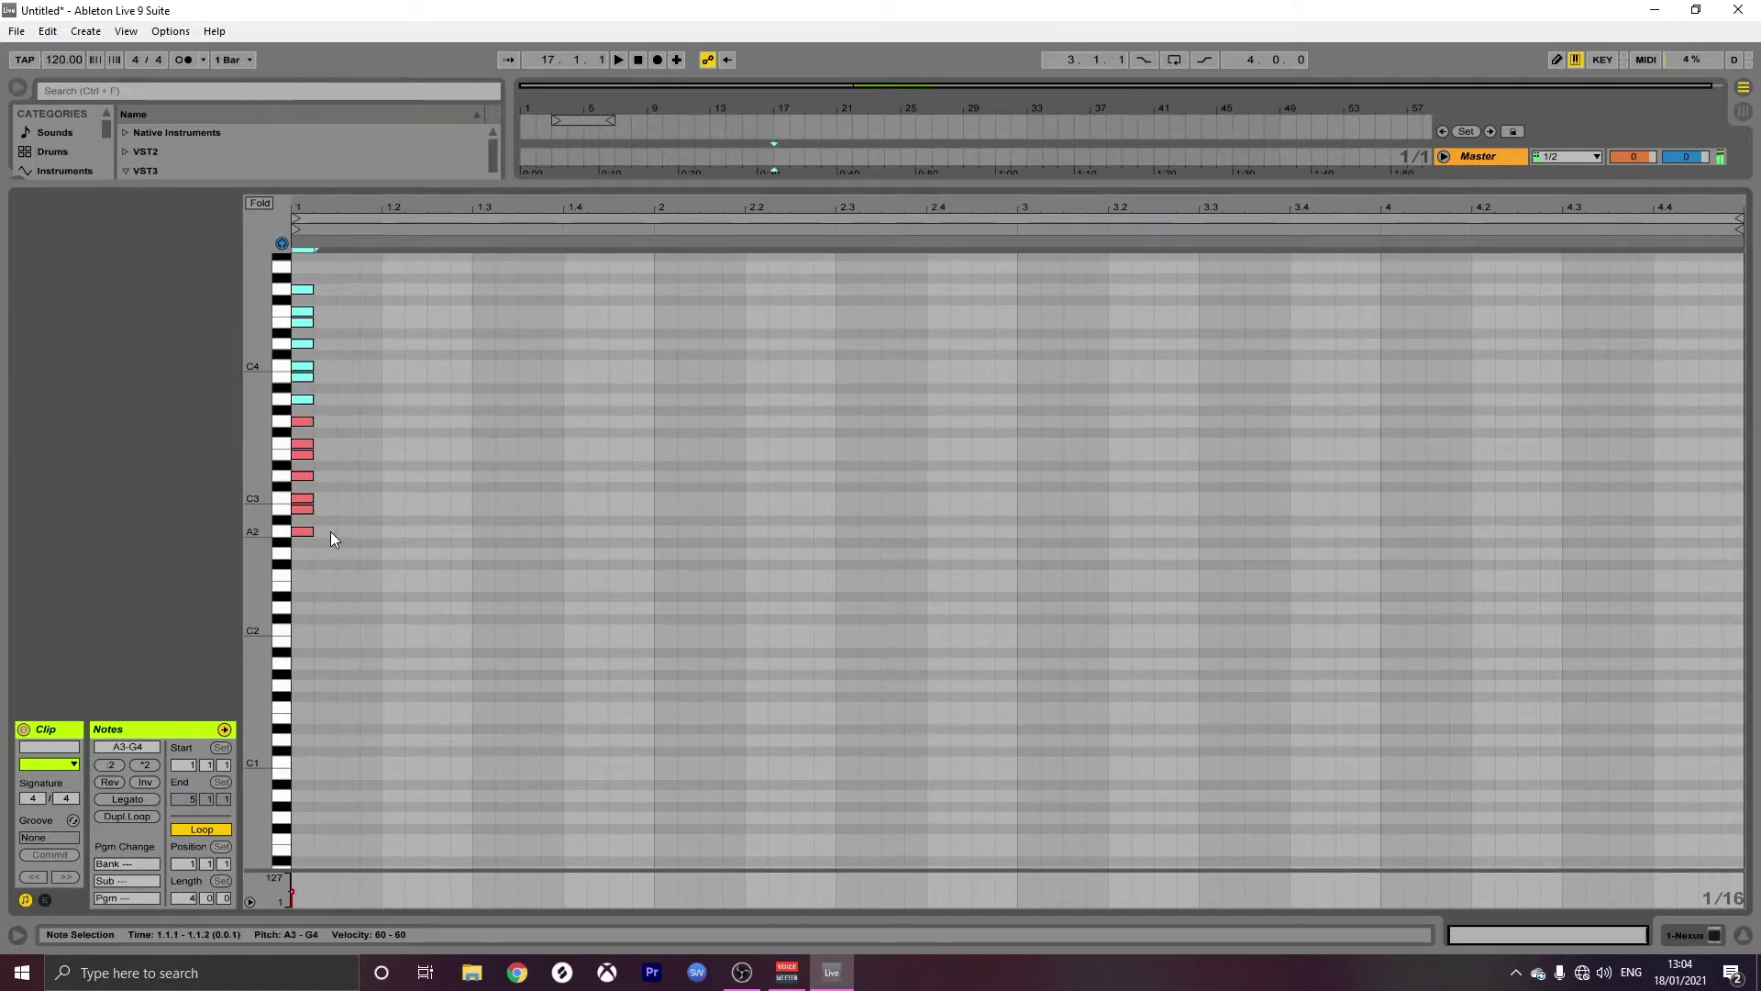
key(shift+Up)
key(Left)
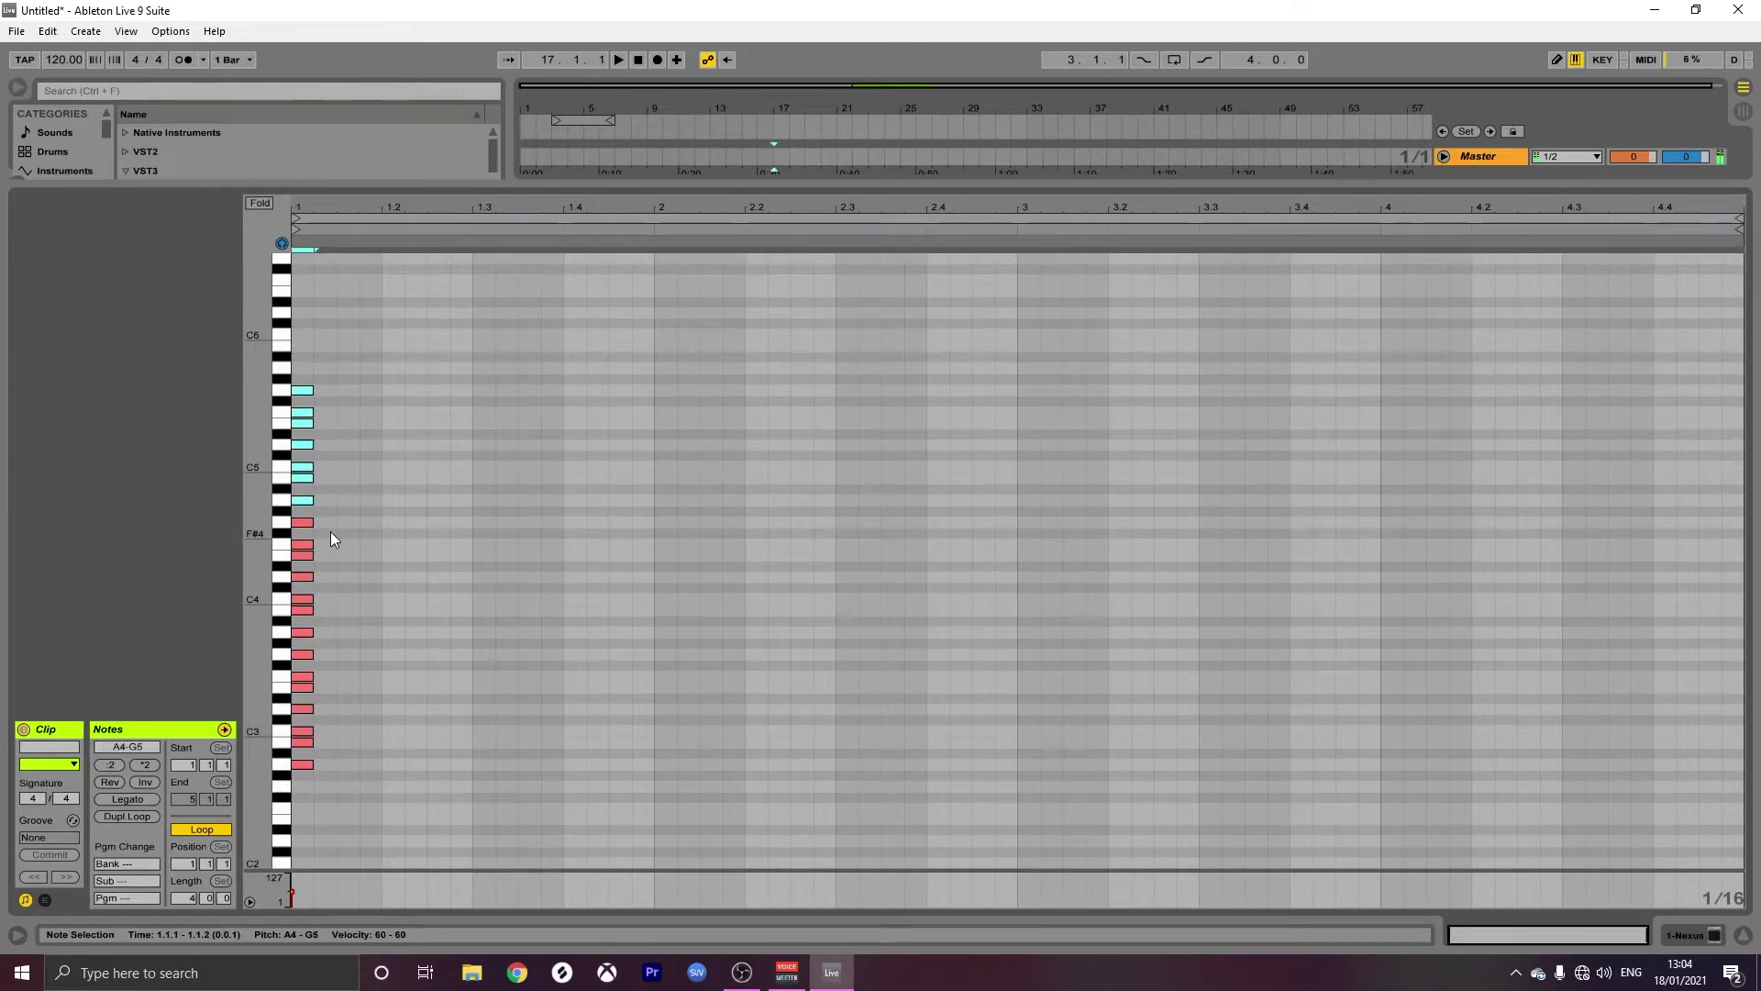
Deactivate all notes of the three-octave scale stack and play the clip to check that they are silent.
click(404, 413)
key(ctrl+a)
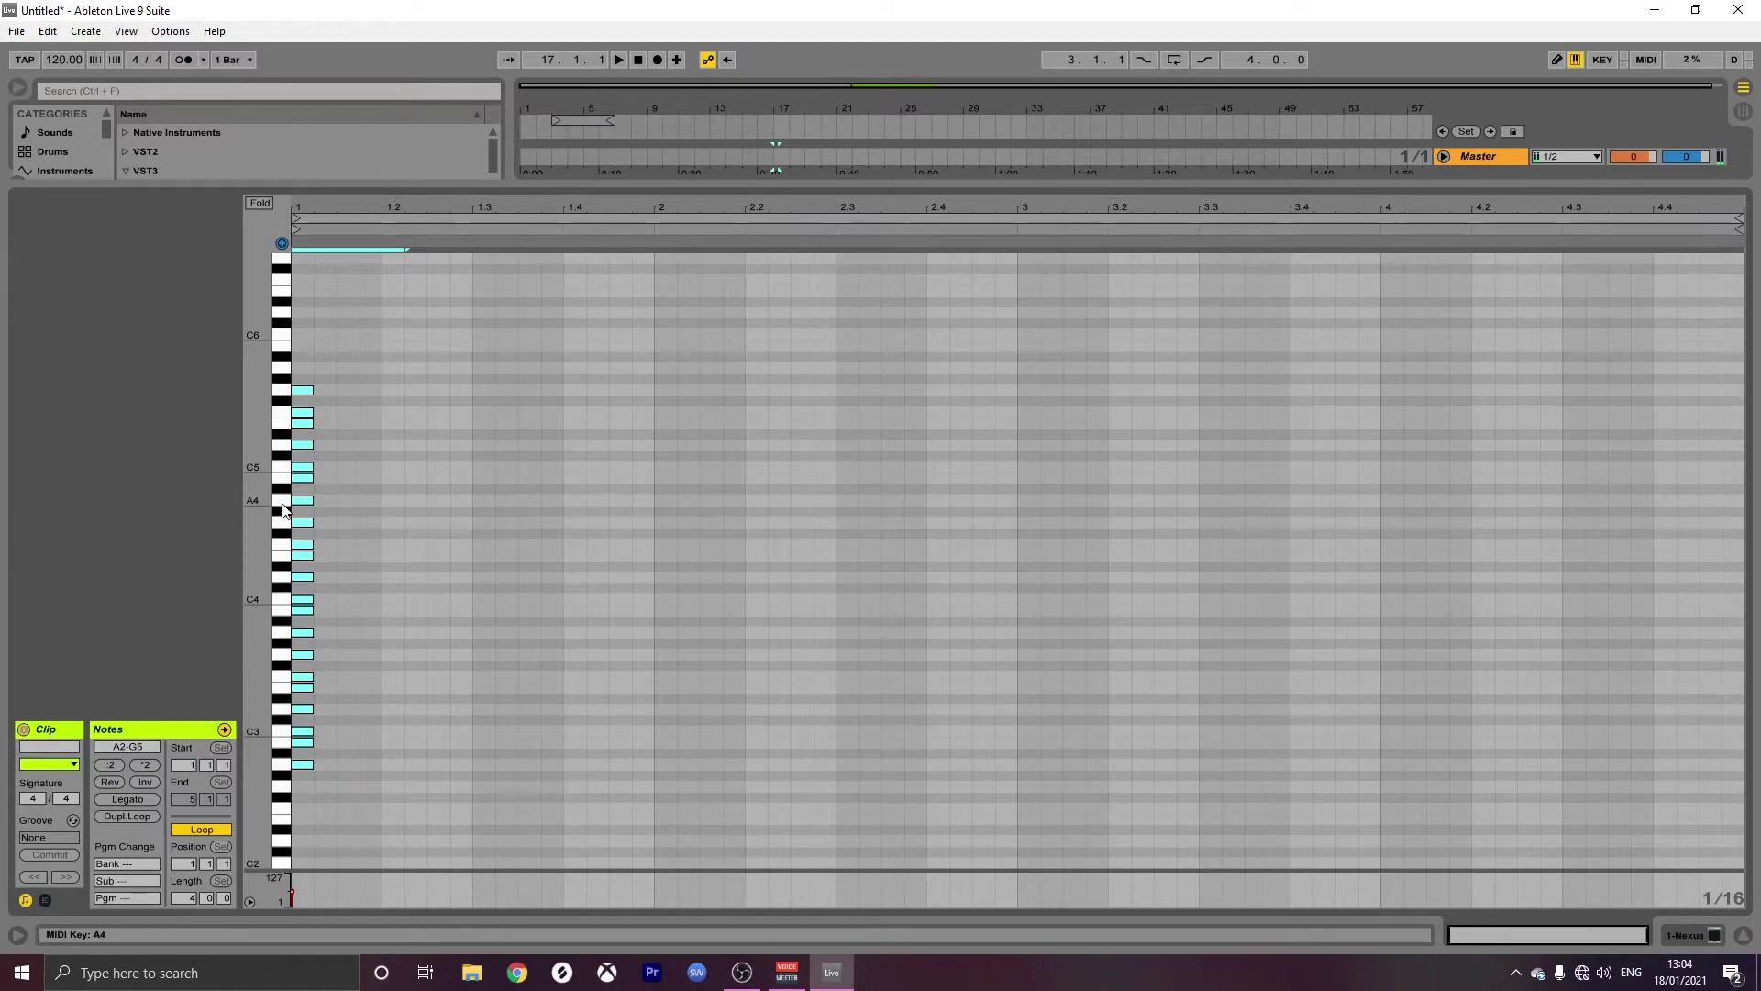
click(285, 511)
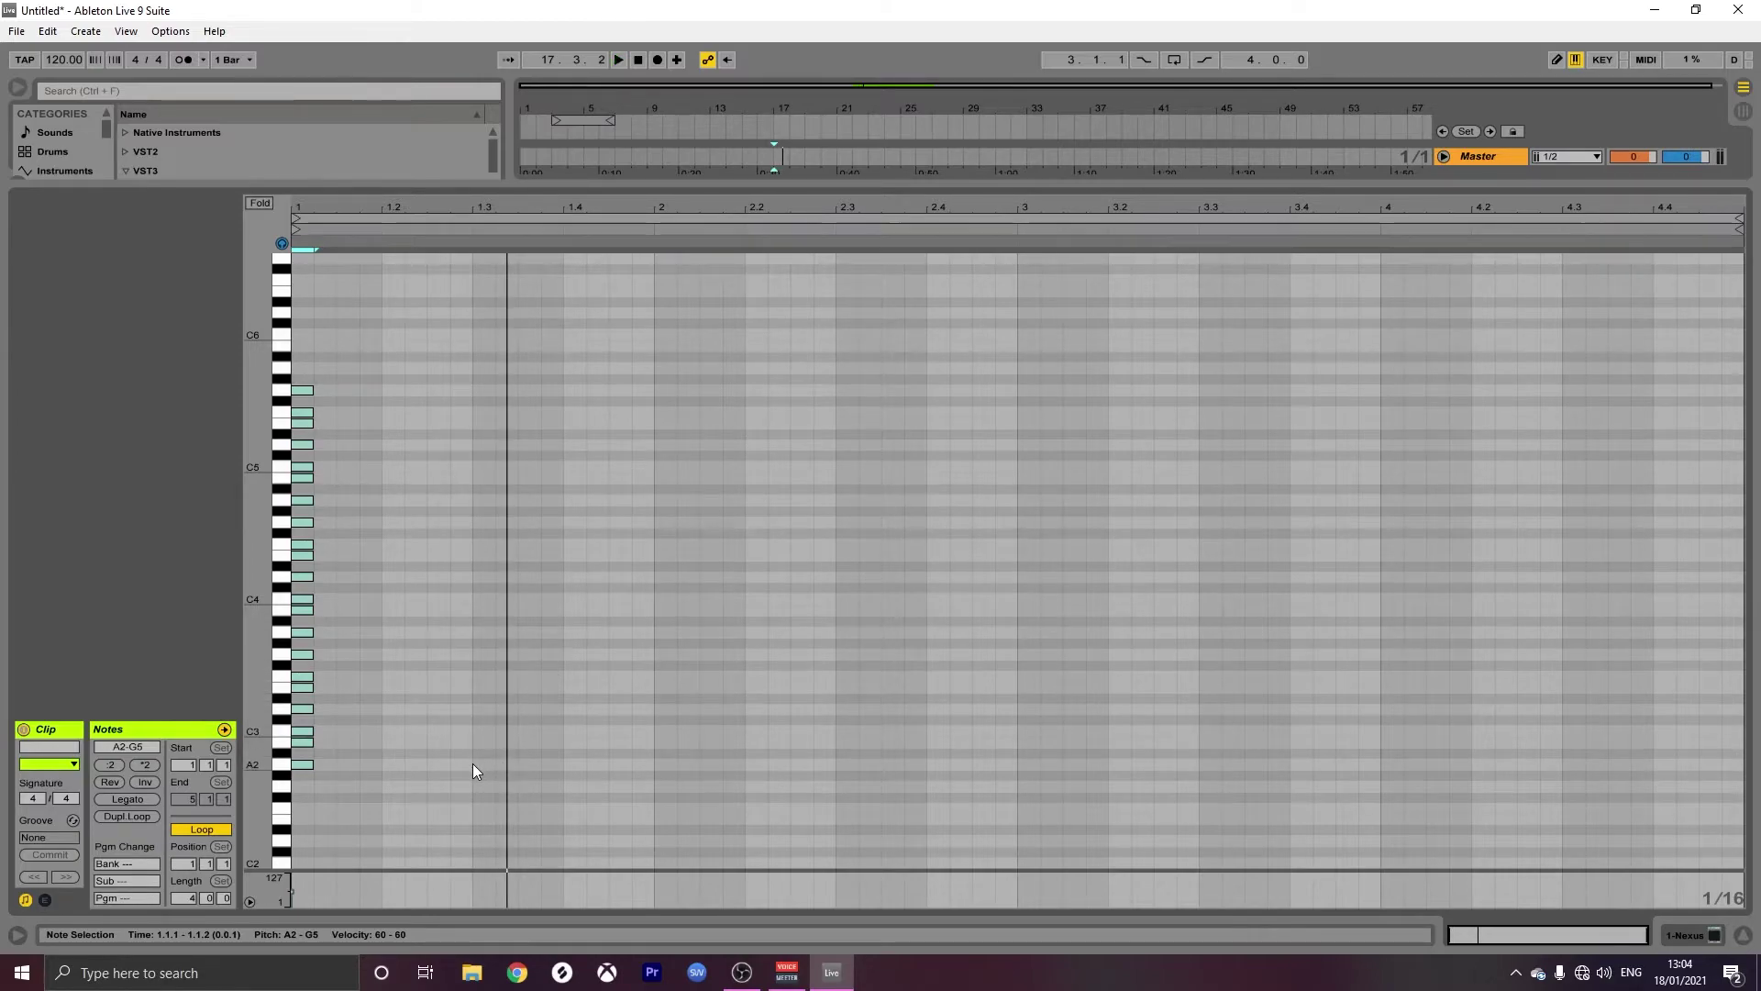
key(space)
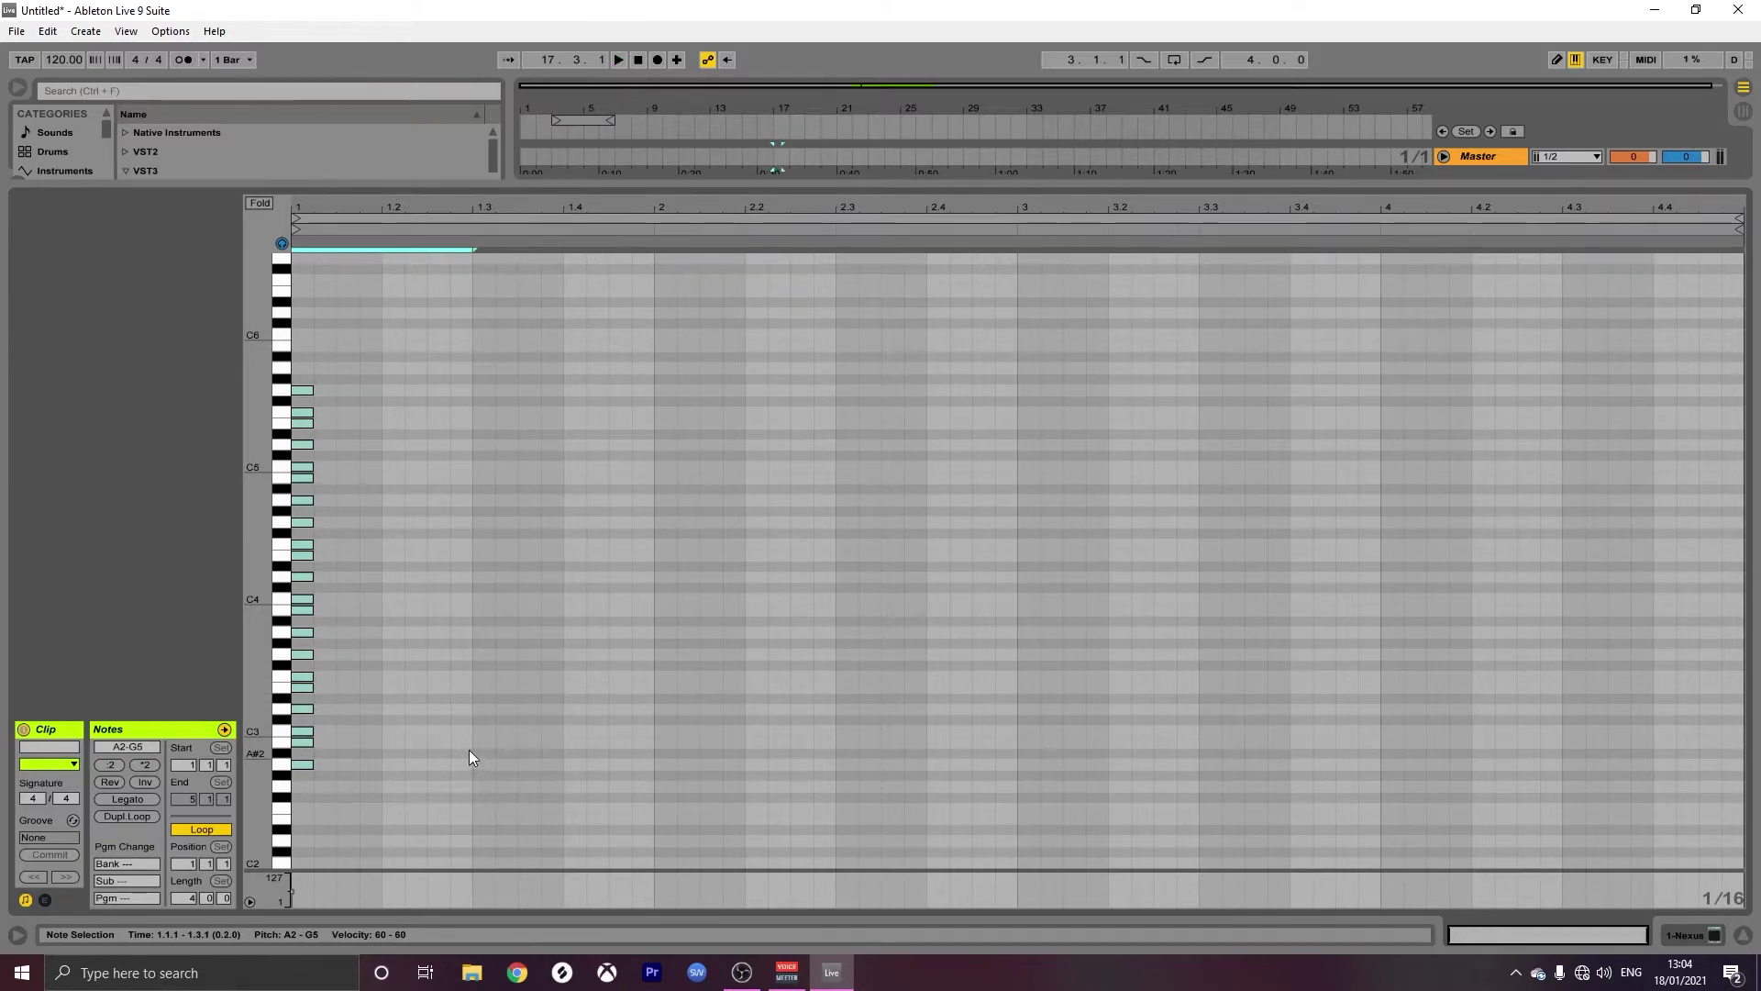
Duplicate the deactivated scale stack every half bar across the four-bar clip.
key(ctrl+d)
key(ctrl+d)
key(ctrl+d)
key(ctrl+d)
key(ctrl+d)
key(ctrl+d)
key(ctrl+d)
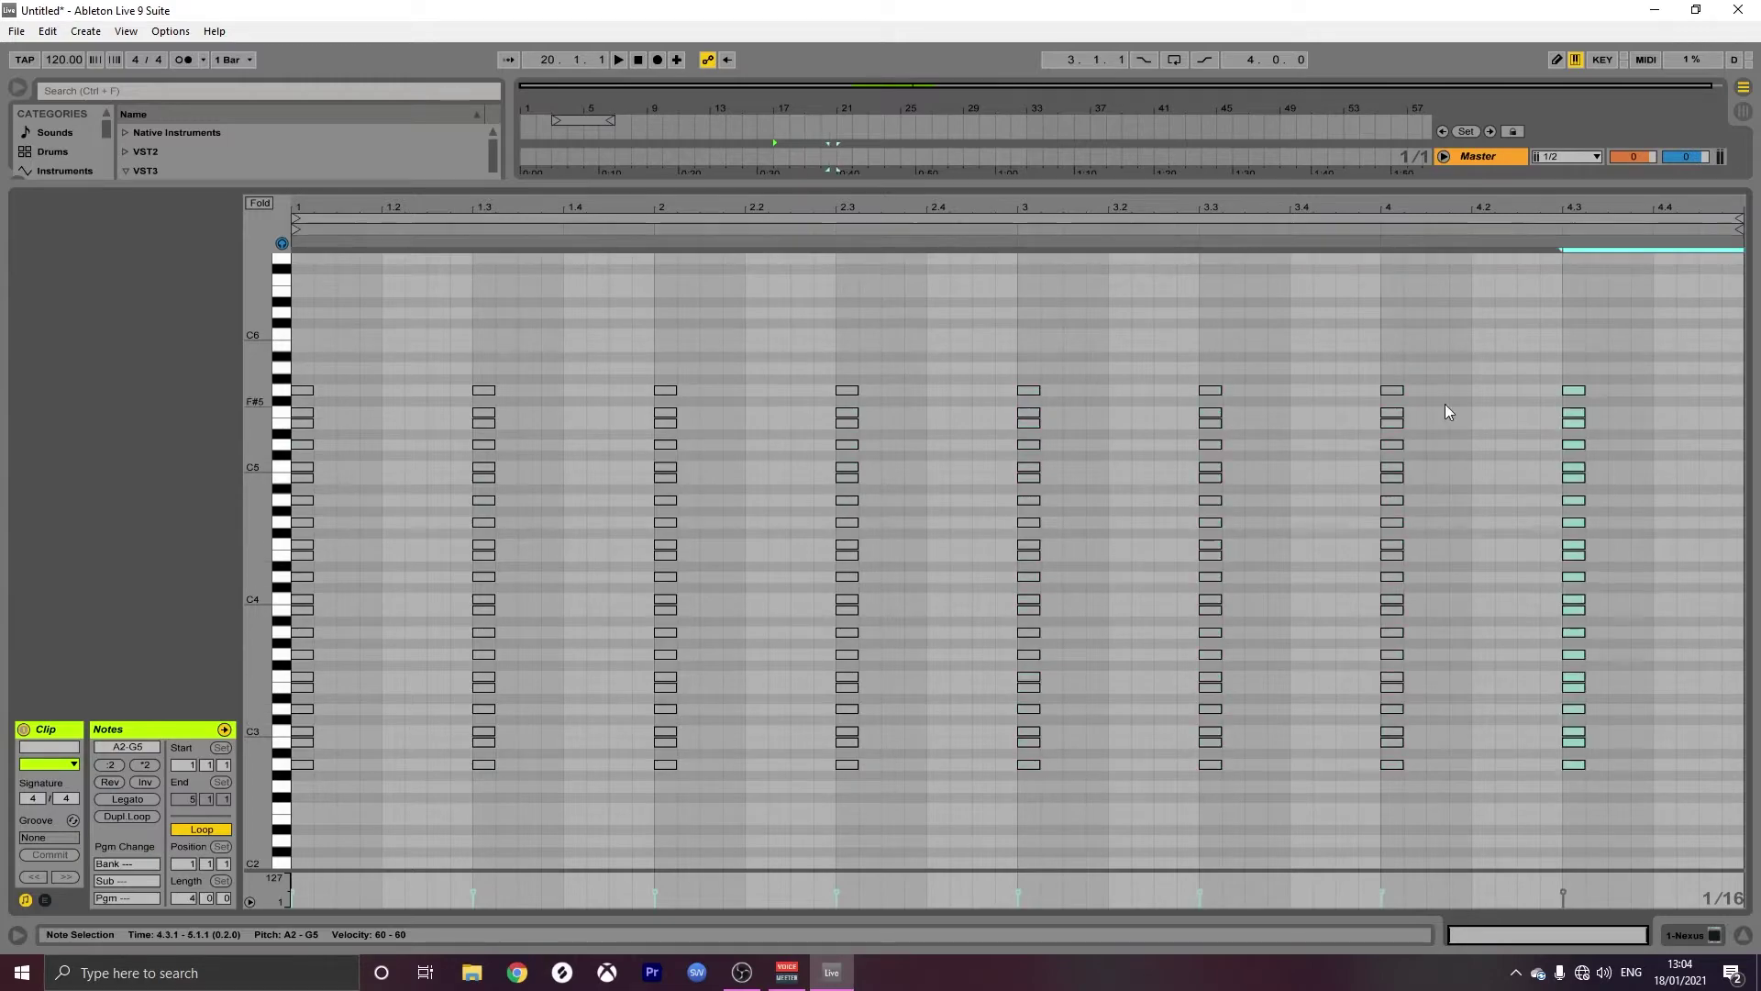
Transpose all the deactivated guide stacks down six semitones to span D#2–C#5.
drag(1656, 360, 275, 842)
key(Down)
key(Down)
key(Down)
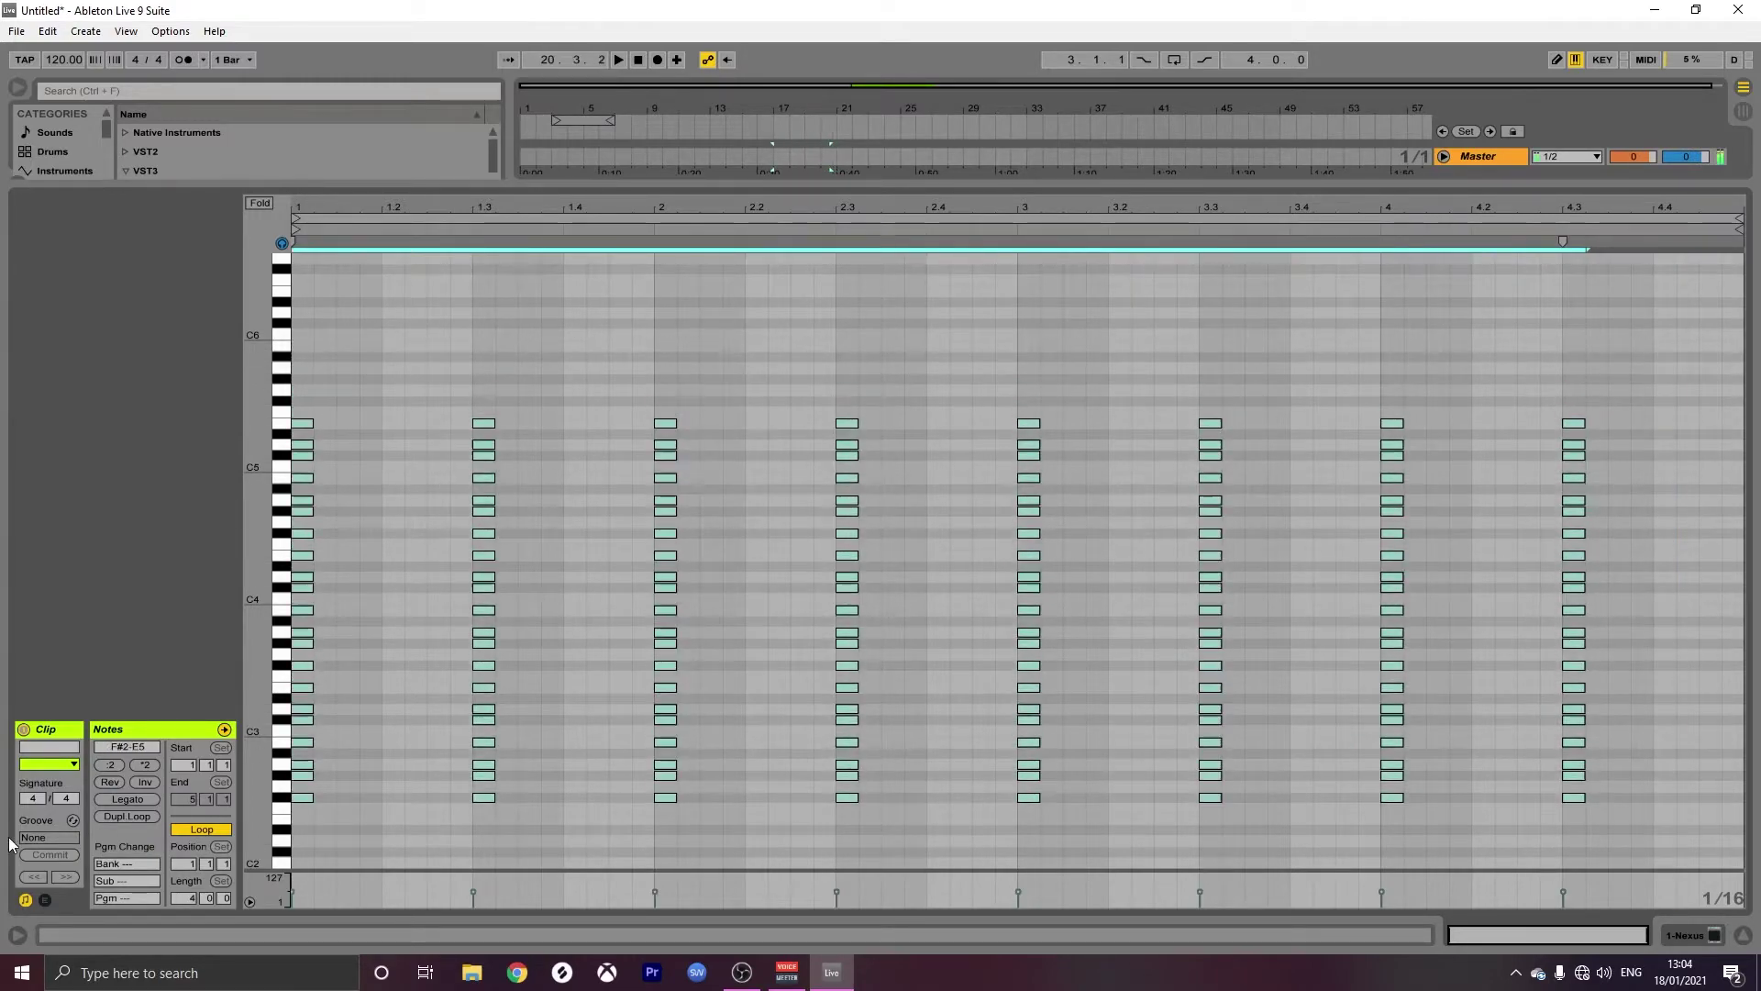
key(Down)
key(Down)
key(Down)
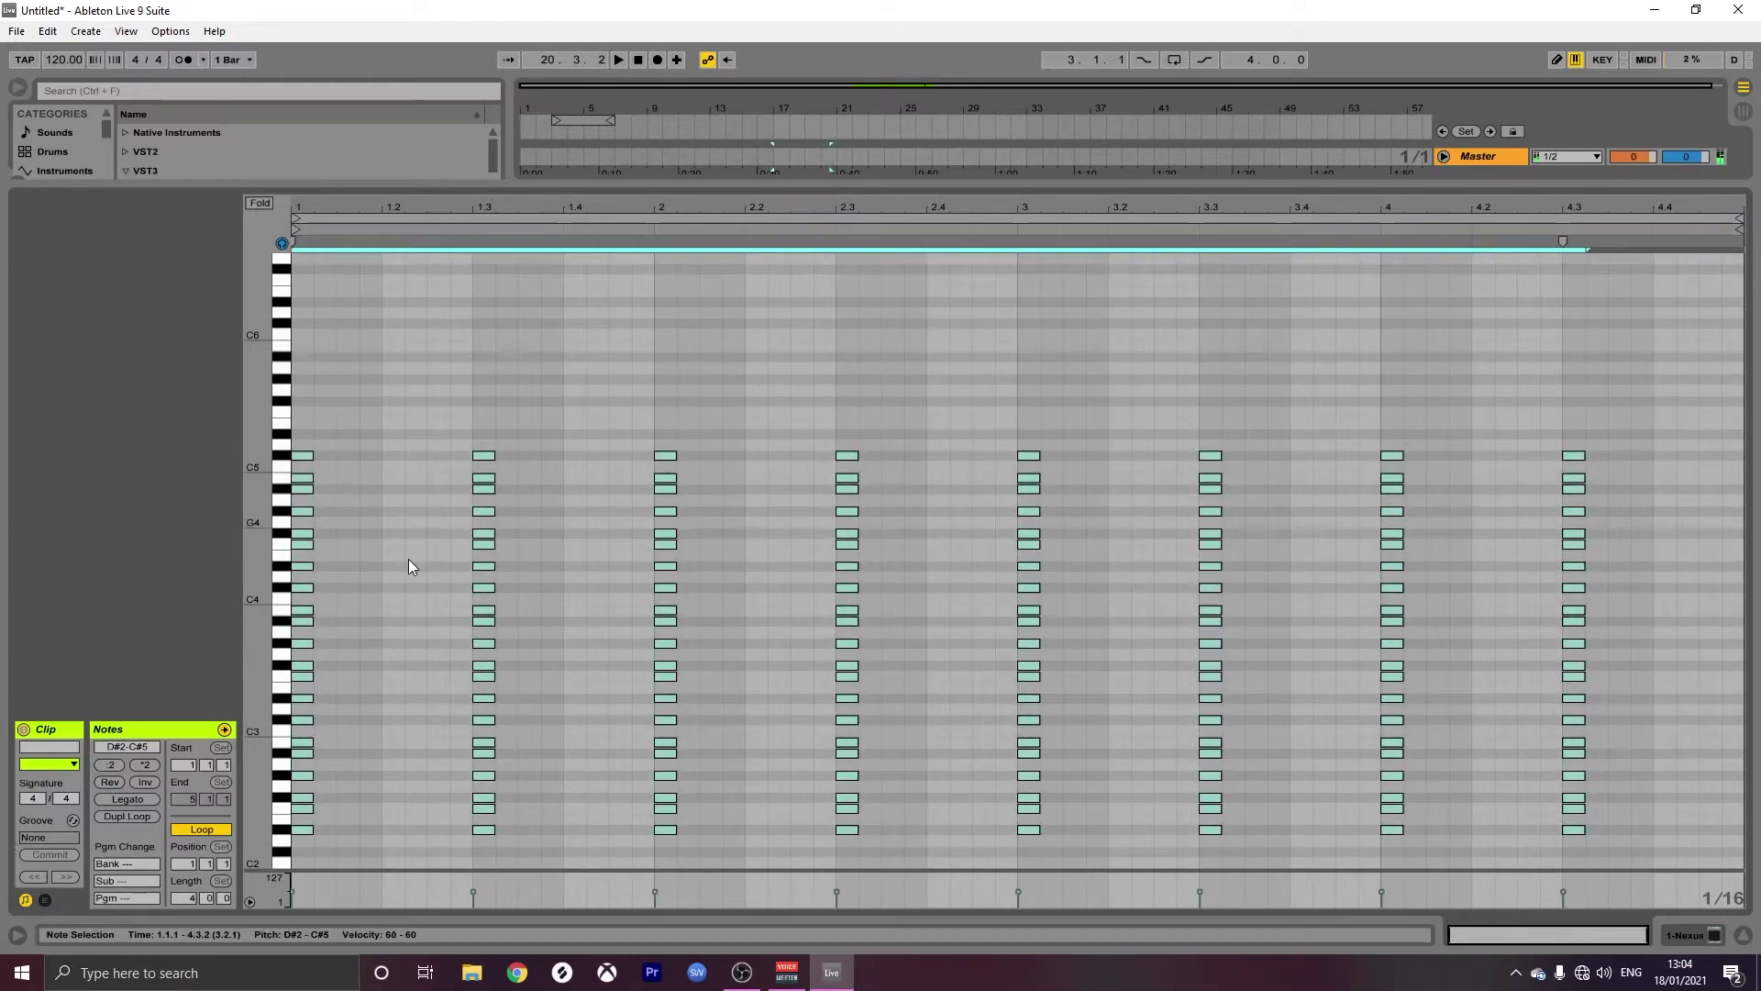
Build a four-bar progression of one-bar chords on the scale guide notes and play it back.
scroll(403, 592, down, 2)
click(345, 715)
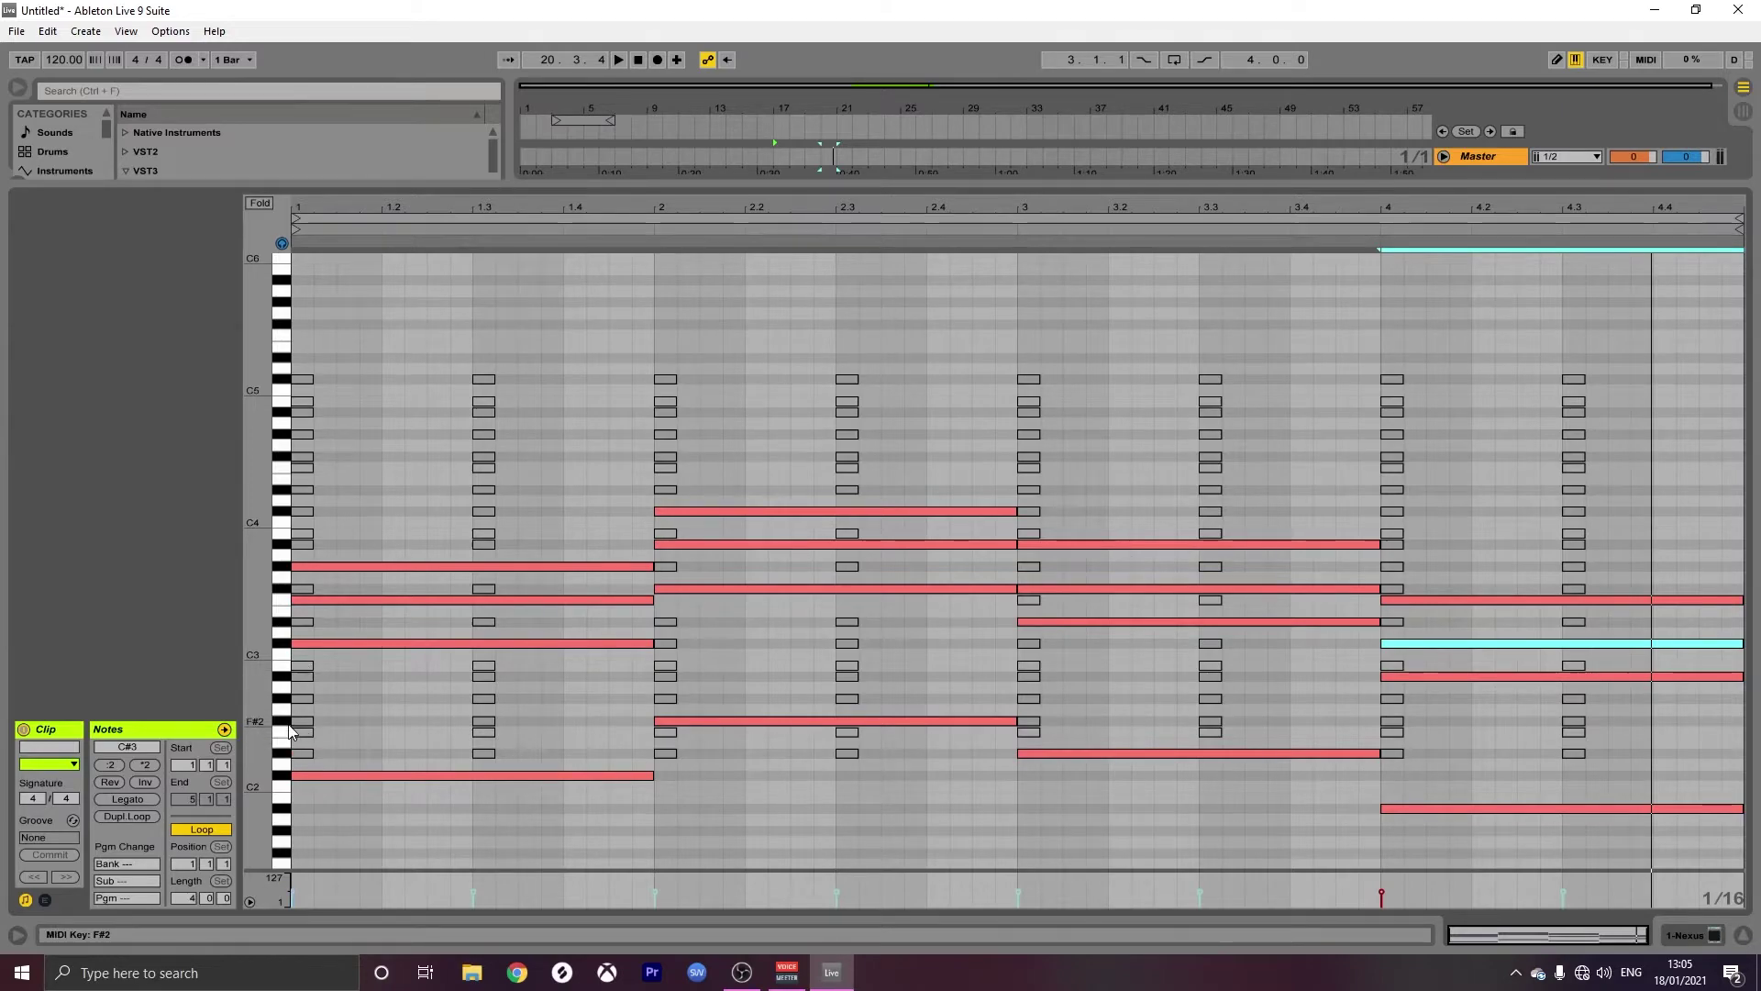
key(space)
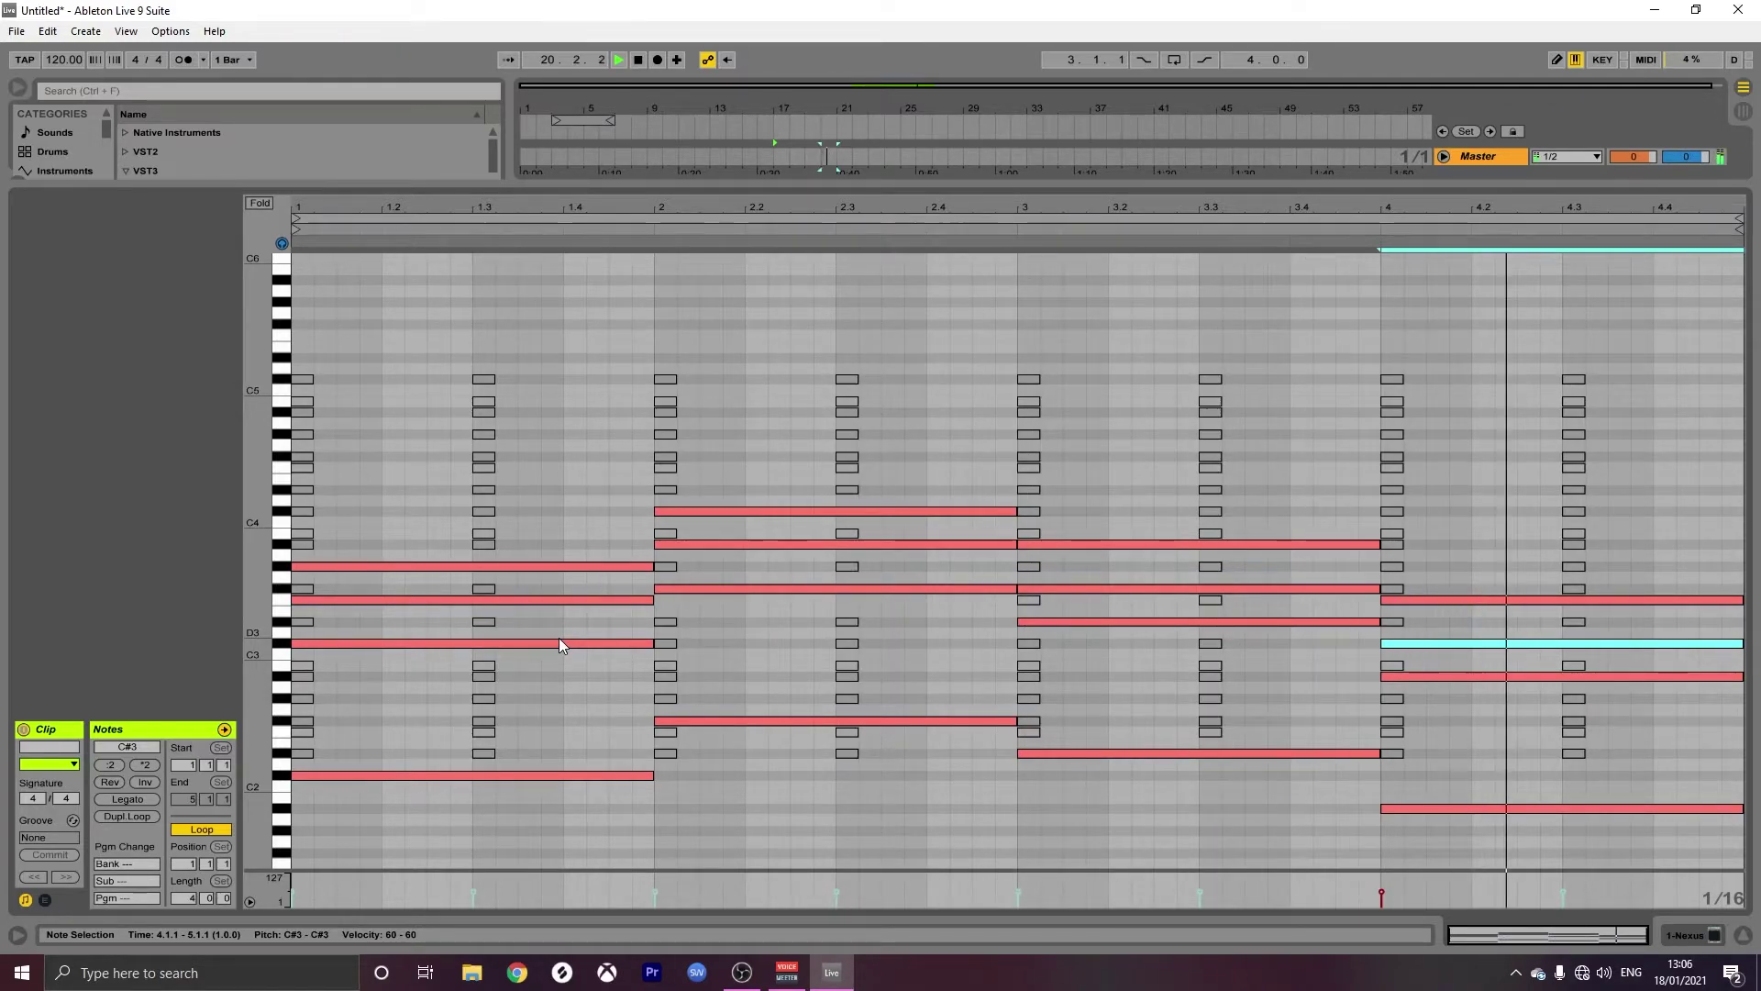
key(space)
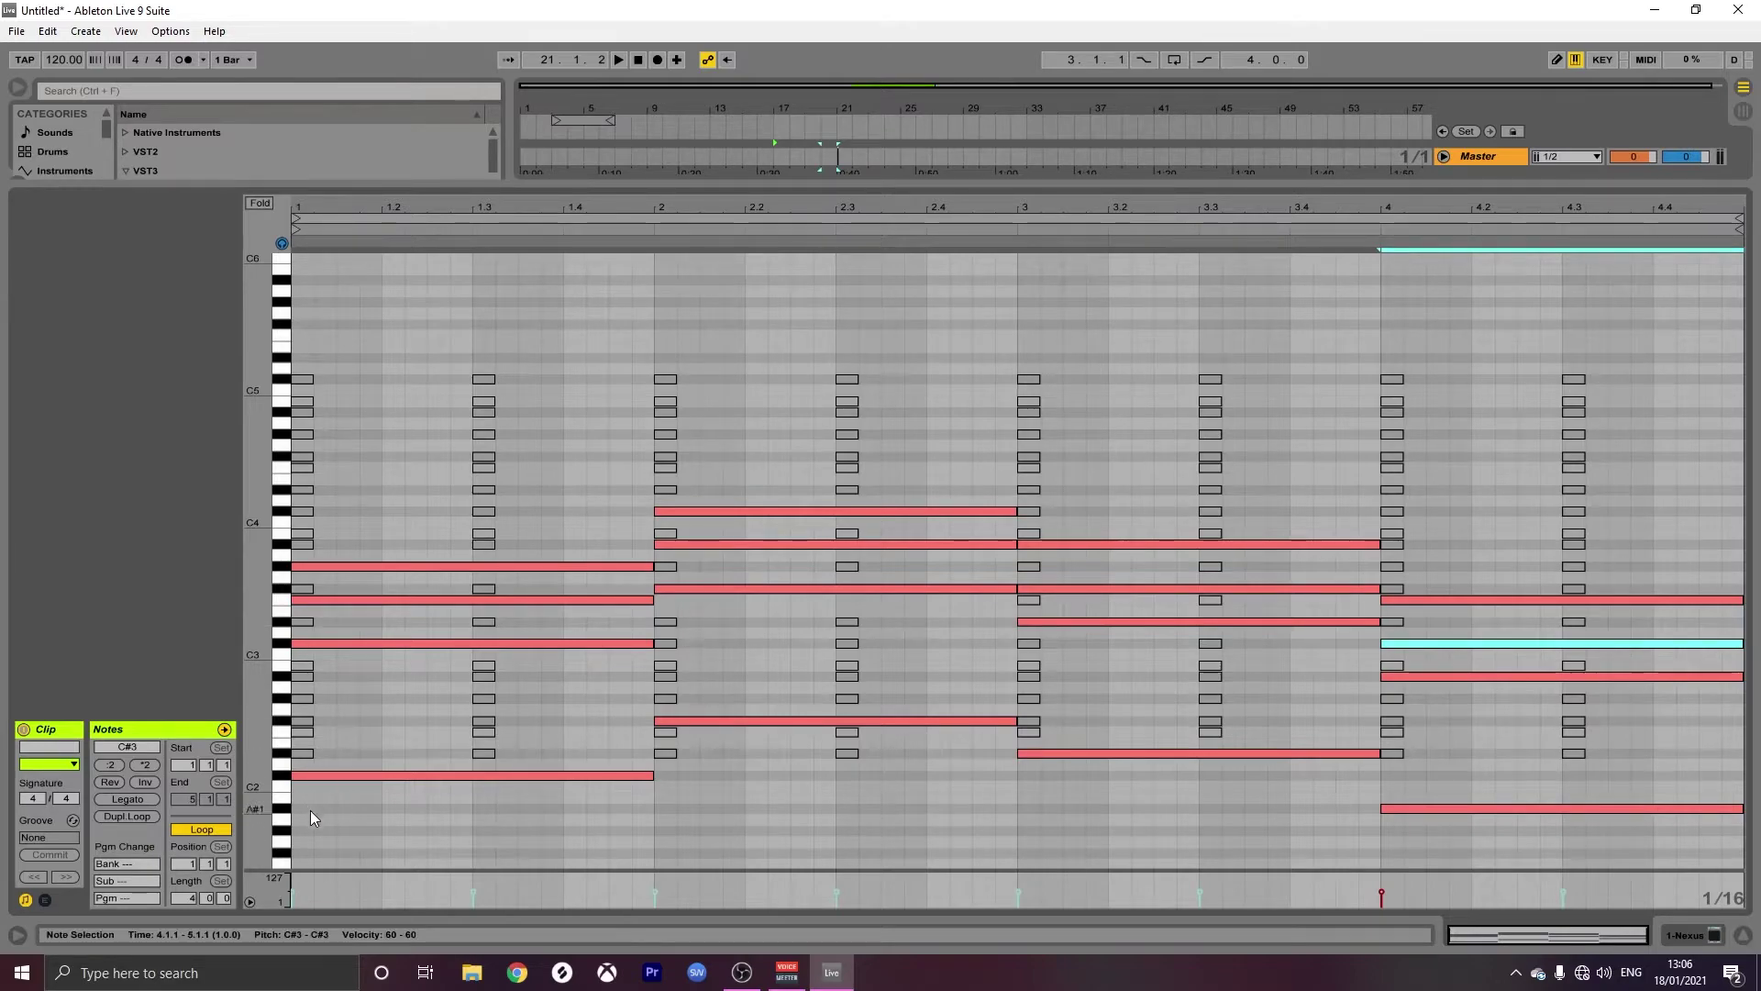
Transpose the chords and guide notes up together to span E2–G5, and play the clip.
key(ctrl+a)
key(Up)
key(Up)
key(Up)
key(Up)
key(Up)
key(Up)
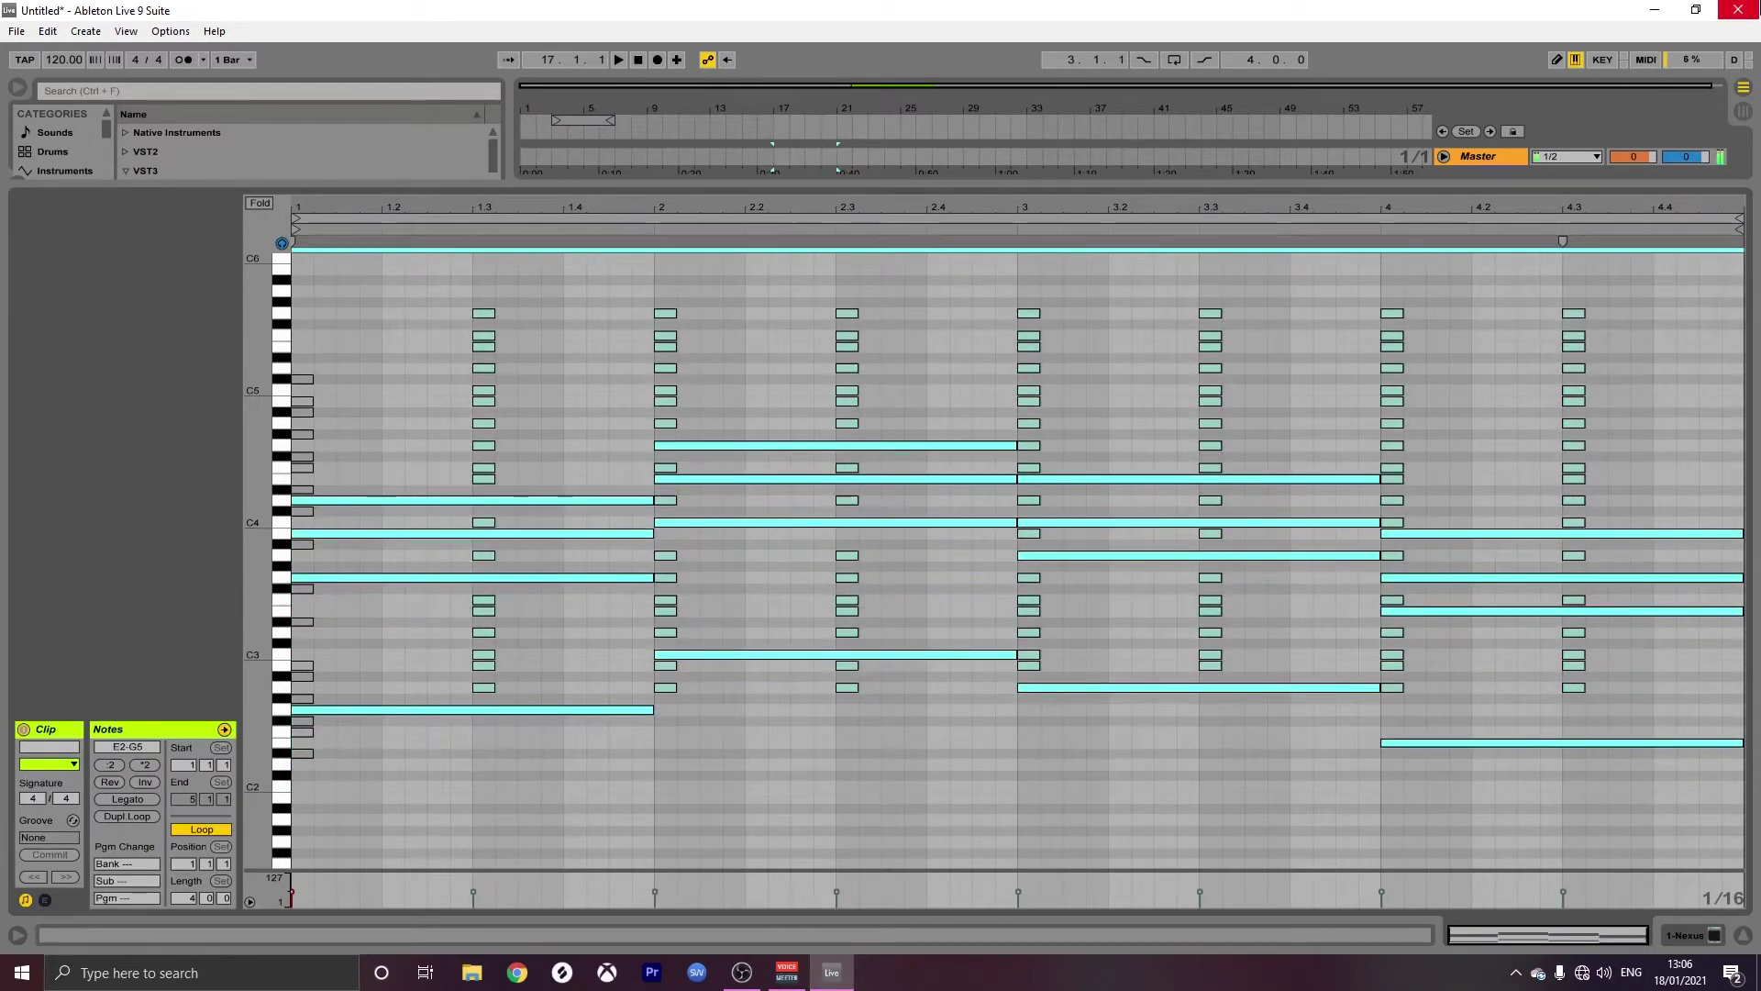
key(Up)
key(space)
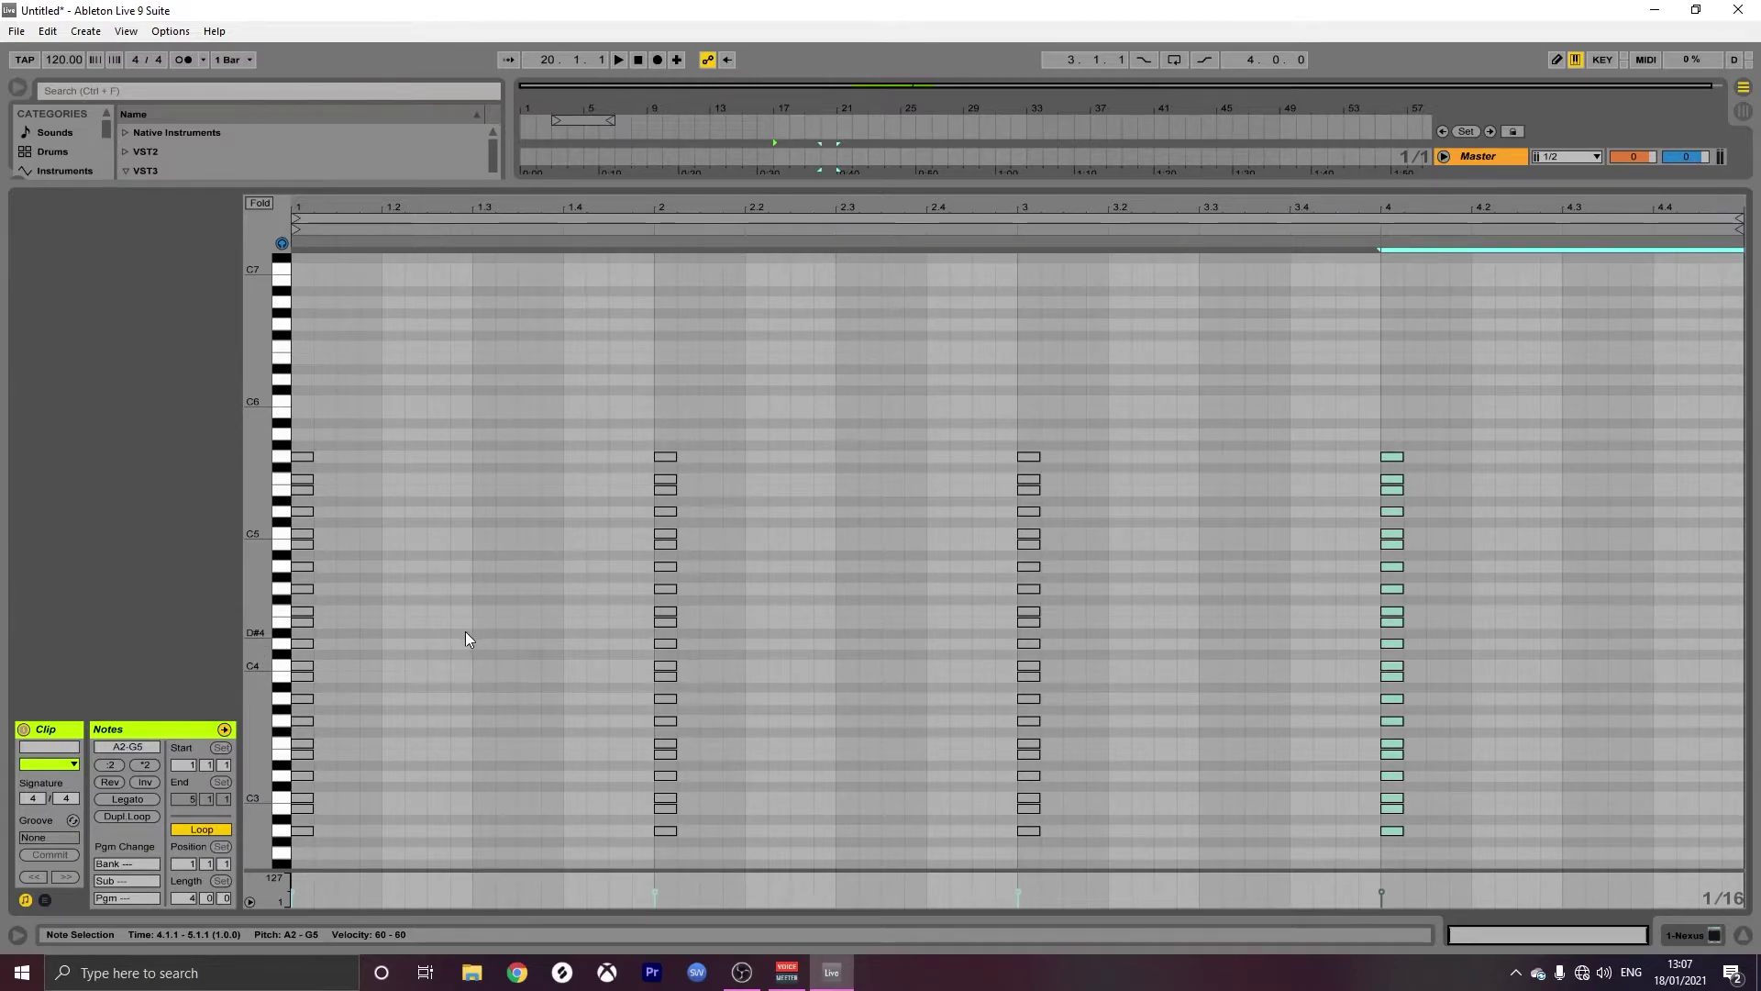
Extend the A3 guide note at the clip start to a full bar and place a copy of it on C4.
click(310, 697)
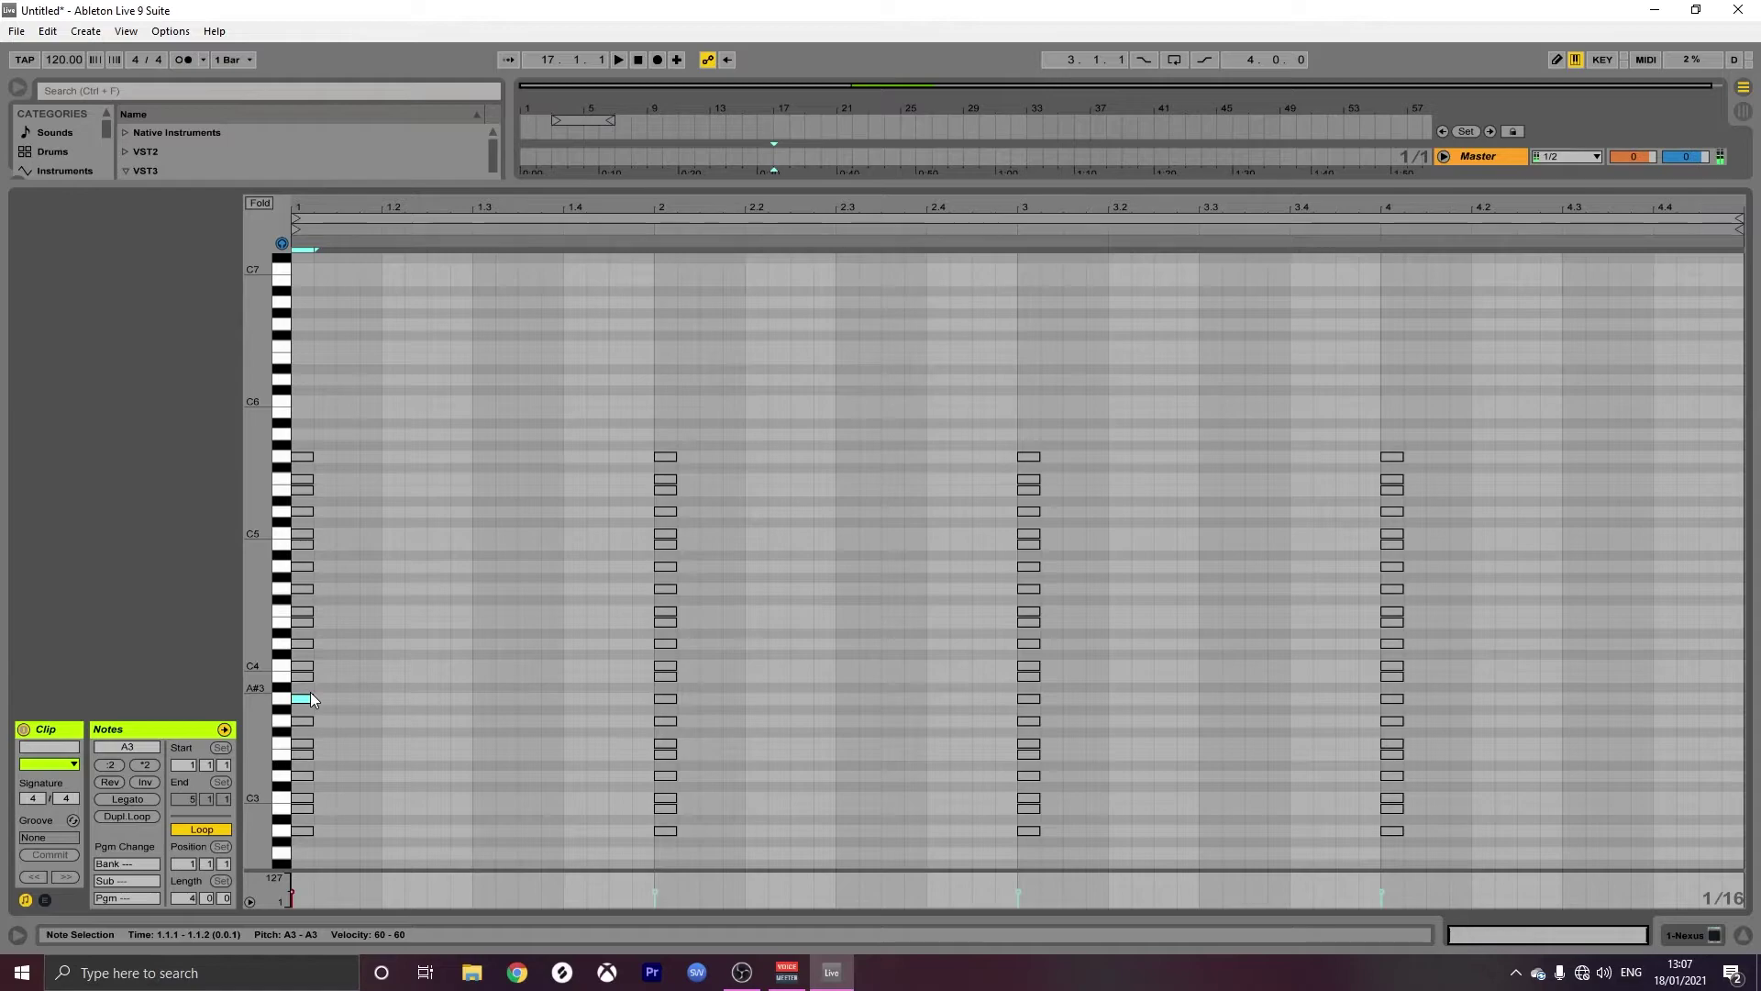
drag(310, 697, 653, 719)
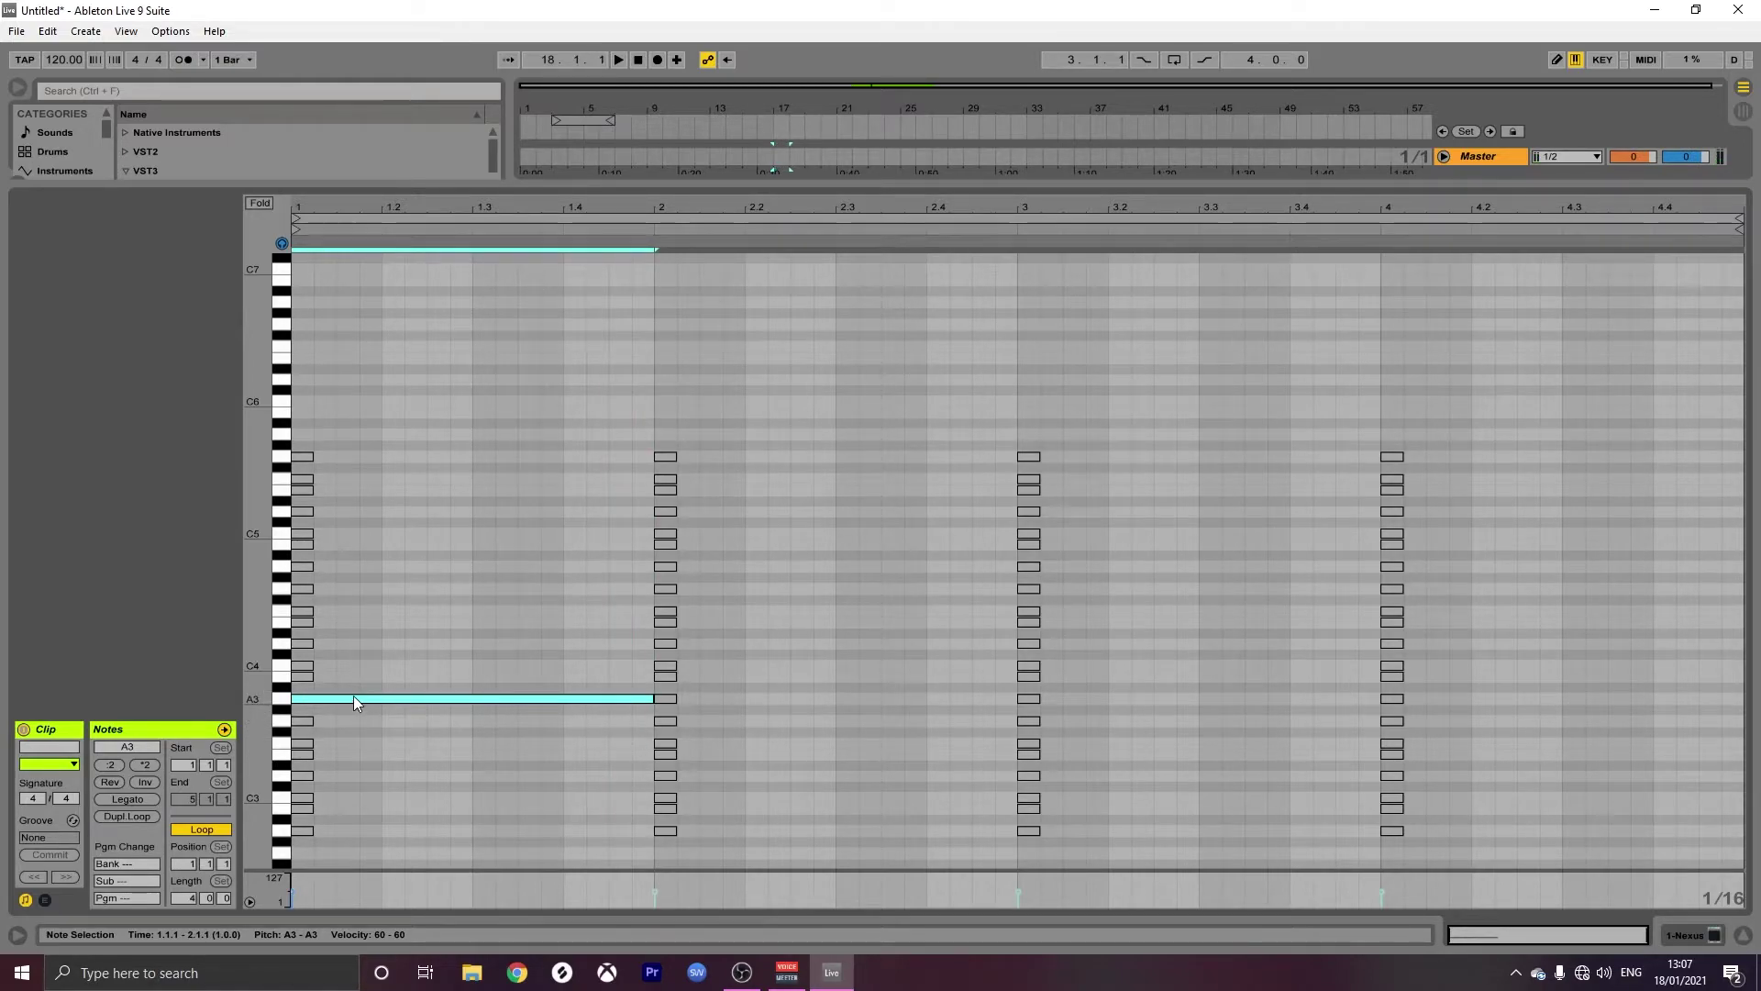
mouse_move(354, 696)
mouse_down()
mouse_move(359, 657)
mouse_move(365, 698)
mouse_up()
drag(325, 694, 323, 655)
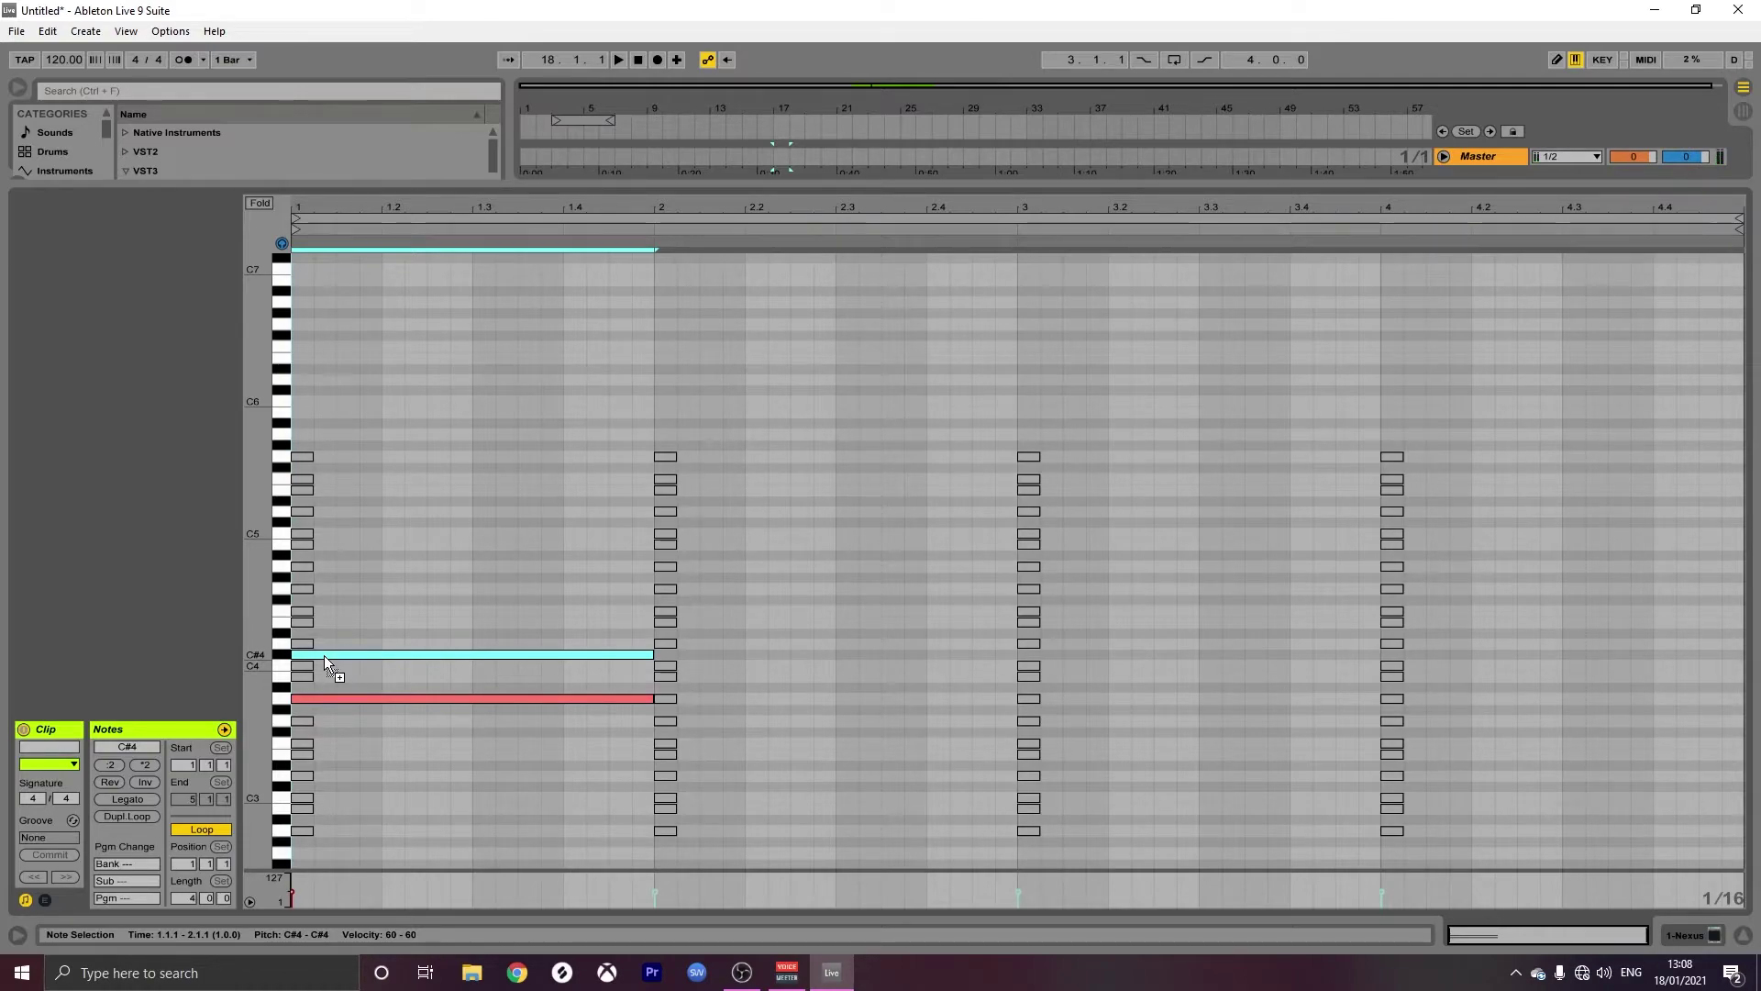
mouse_move(323, 655)
mouse_down()
mouse_move(327, 695)
mouse_move(327, 674)
mouse_move(354, 669)
mouse_move(332, 668)
mouse_up()
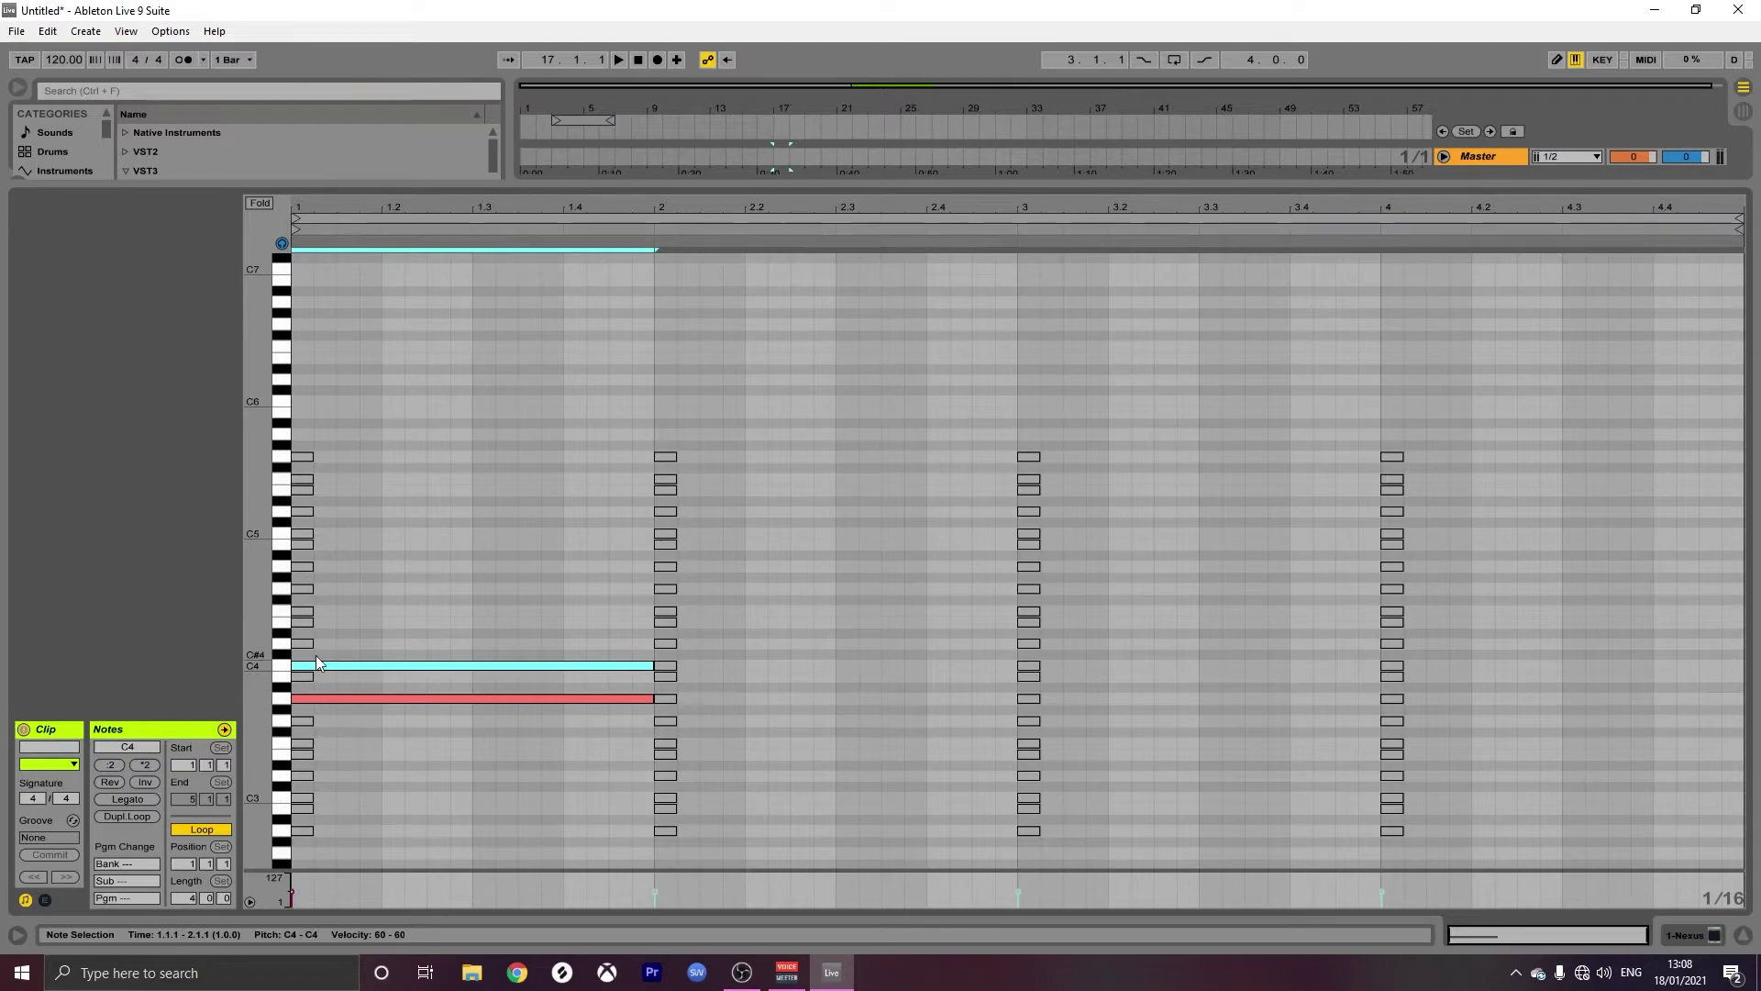
Copy the one-bar C4 note in bar 1 up to E4 to complete an A3–C4–E4 chord.
click(320, 664)
drag(321, 662, 321, 624)
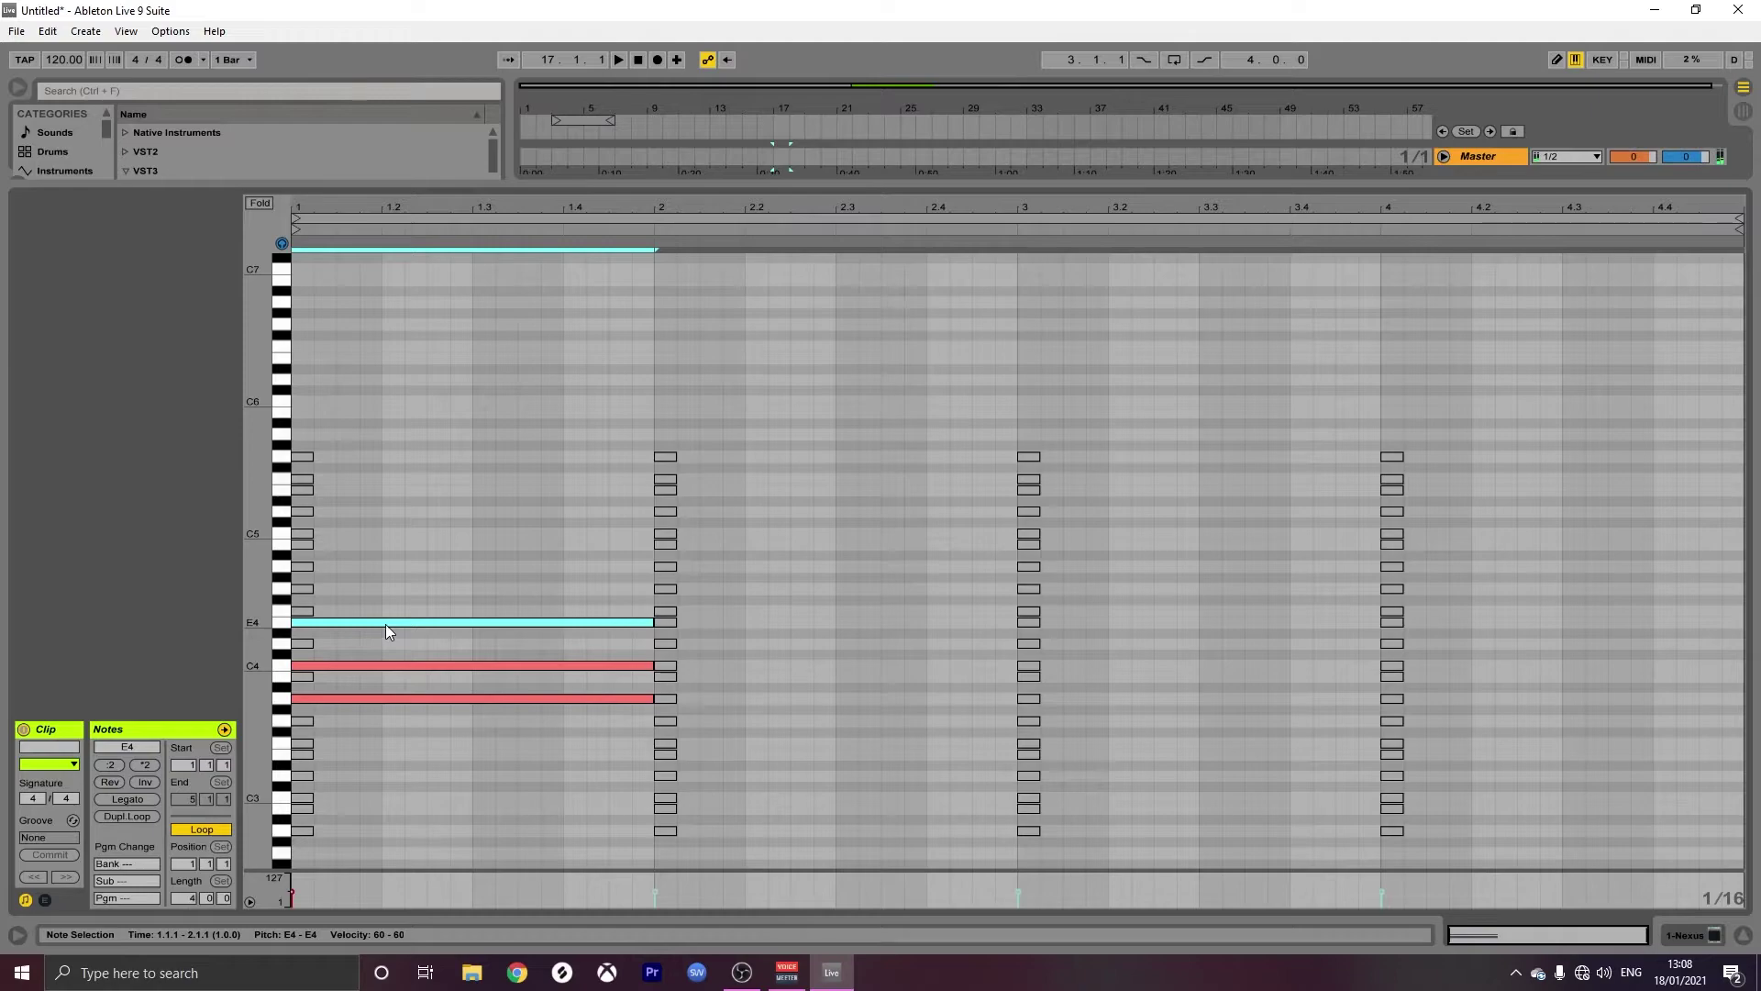
Try extending the bar 1 chord with copies on G4 and B4, play it, and undo both added notes.
drag(385, 624, 387, 543)
key(space)
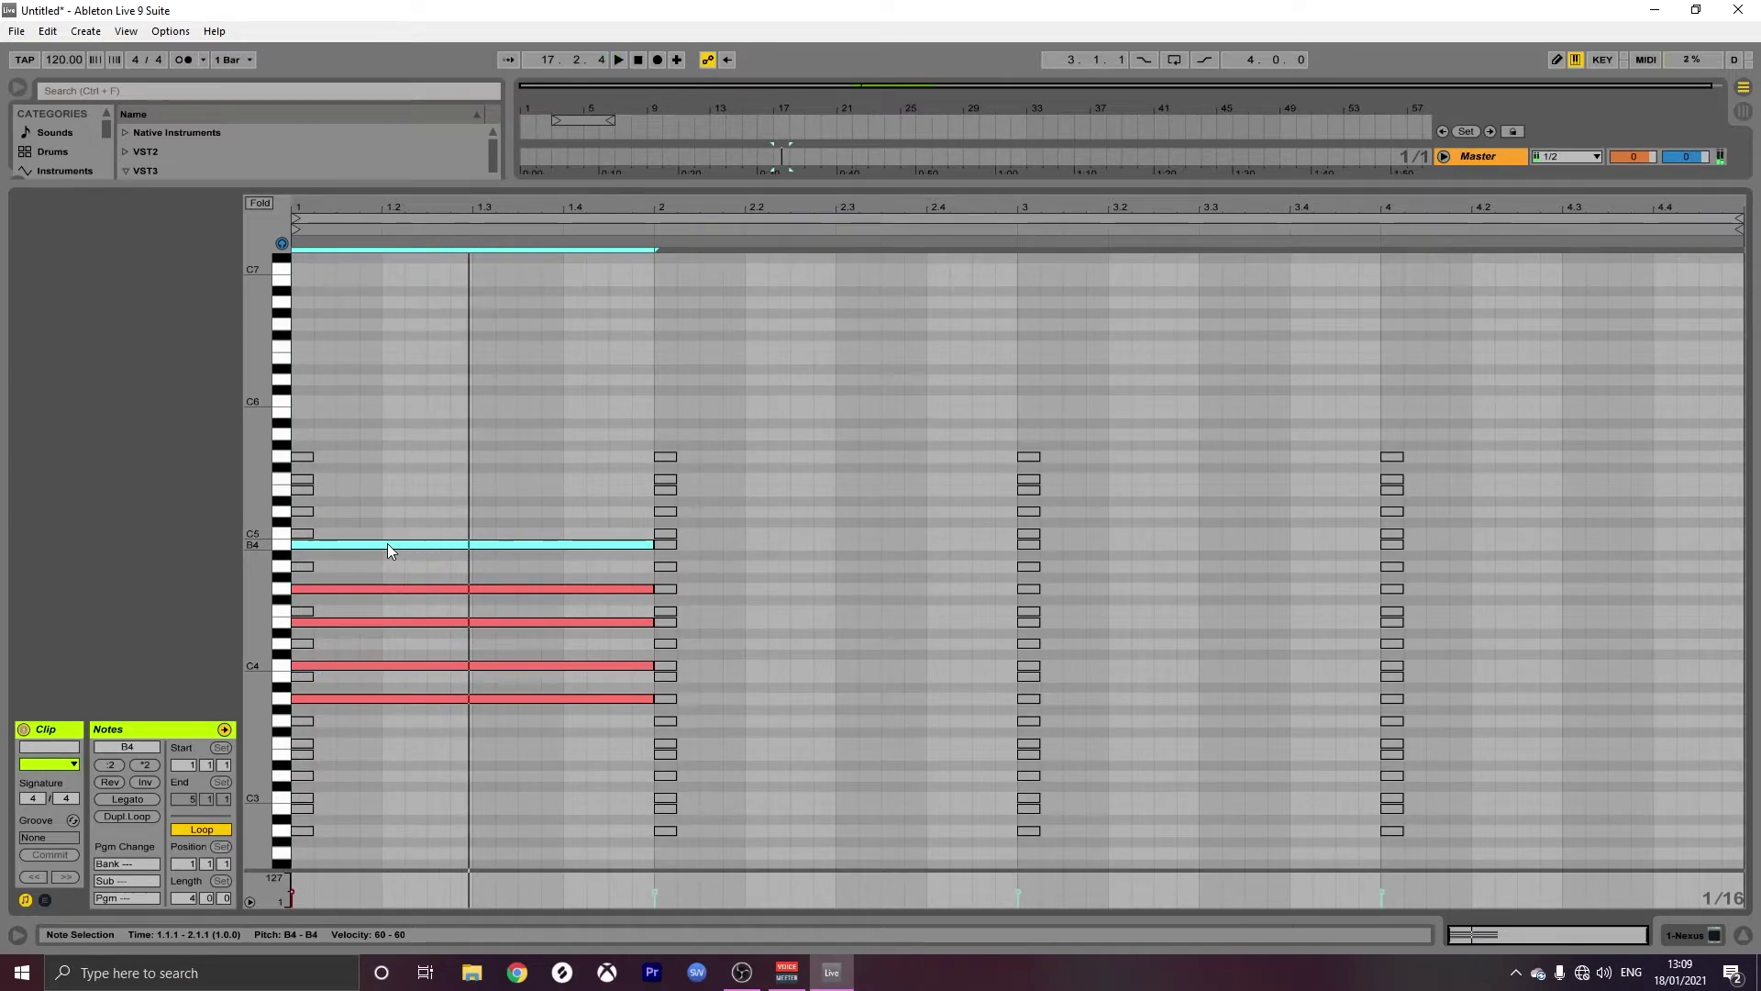
key(ctrl+z)
key(ctrl+z)
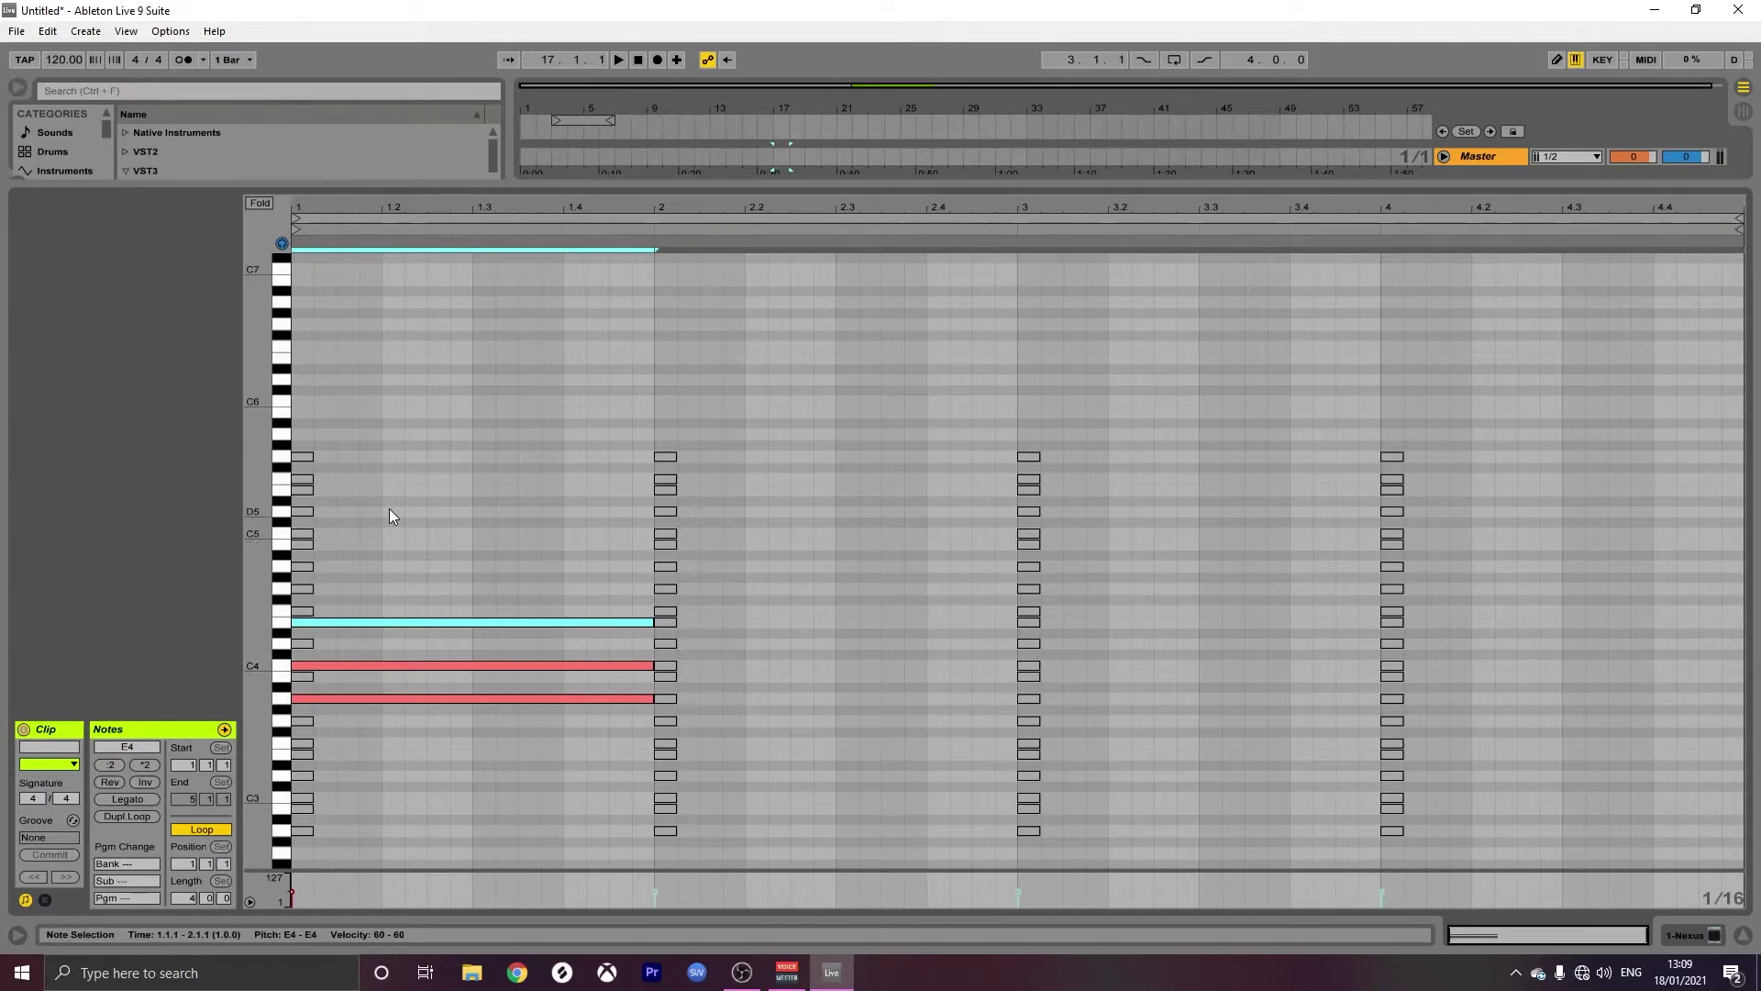
Try a one-bar C4–E4–G4 chord in bar 2, play it after the first chord, and undo the last change.
drag(305, 624, 701, 586)
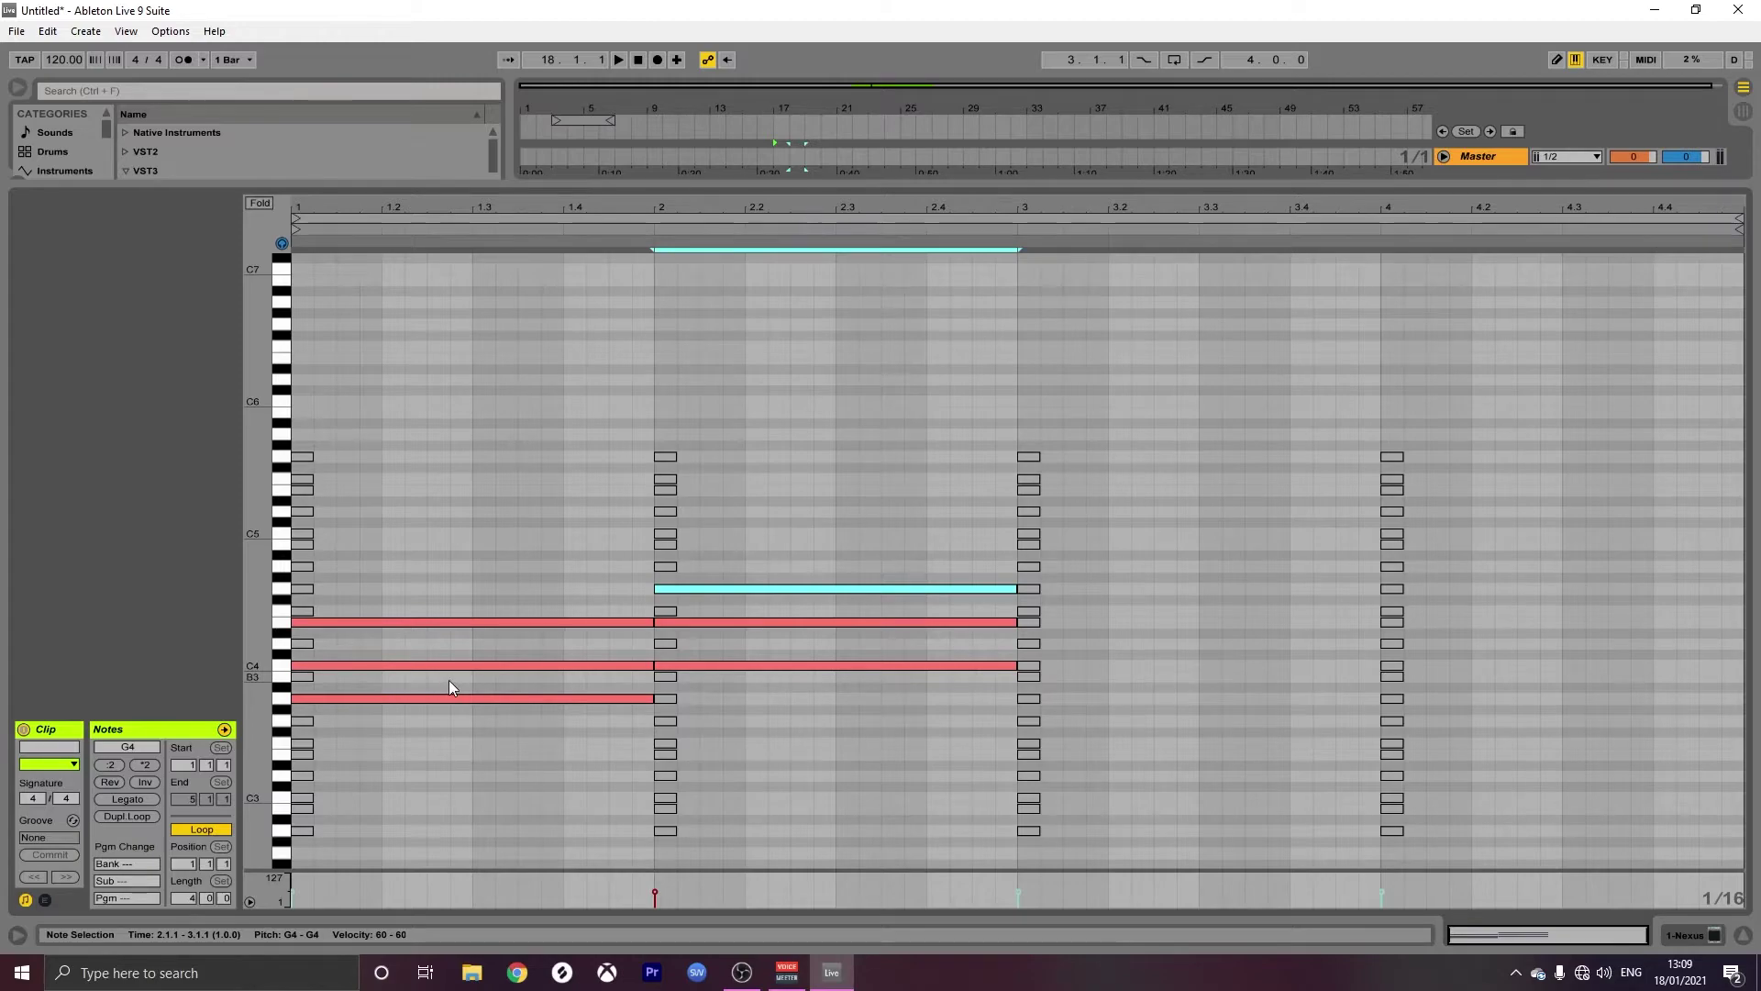
key(space)
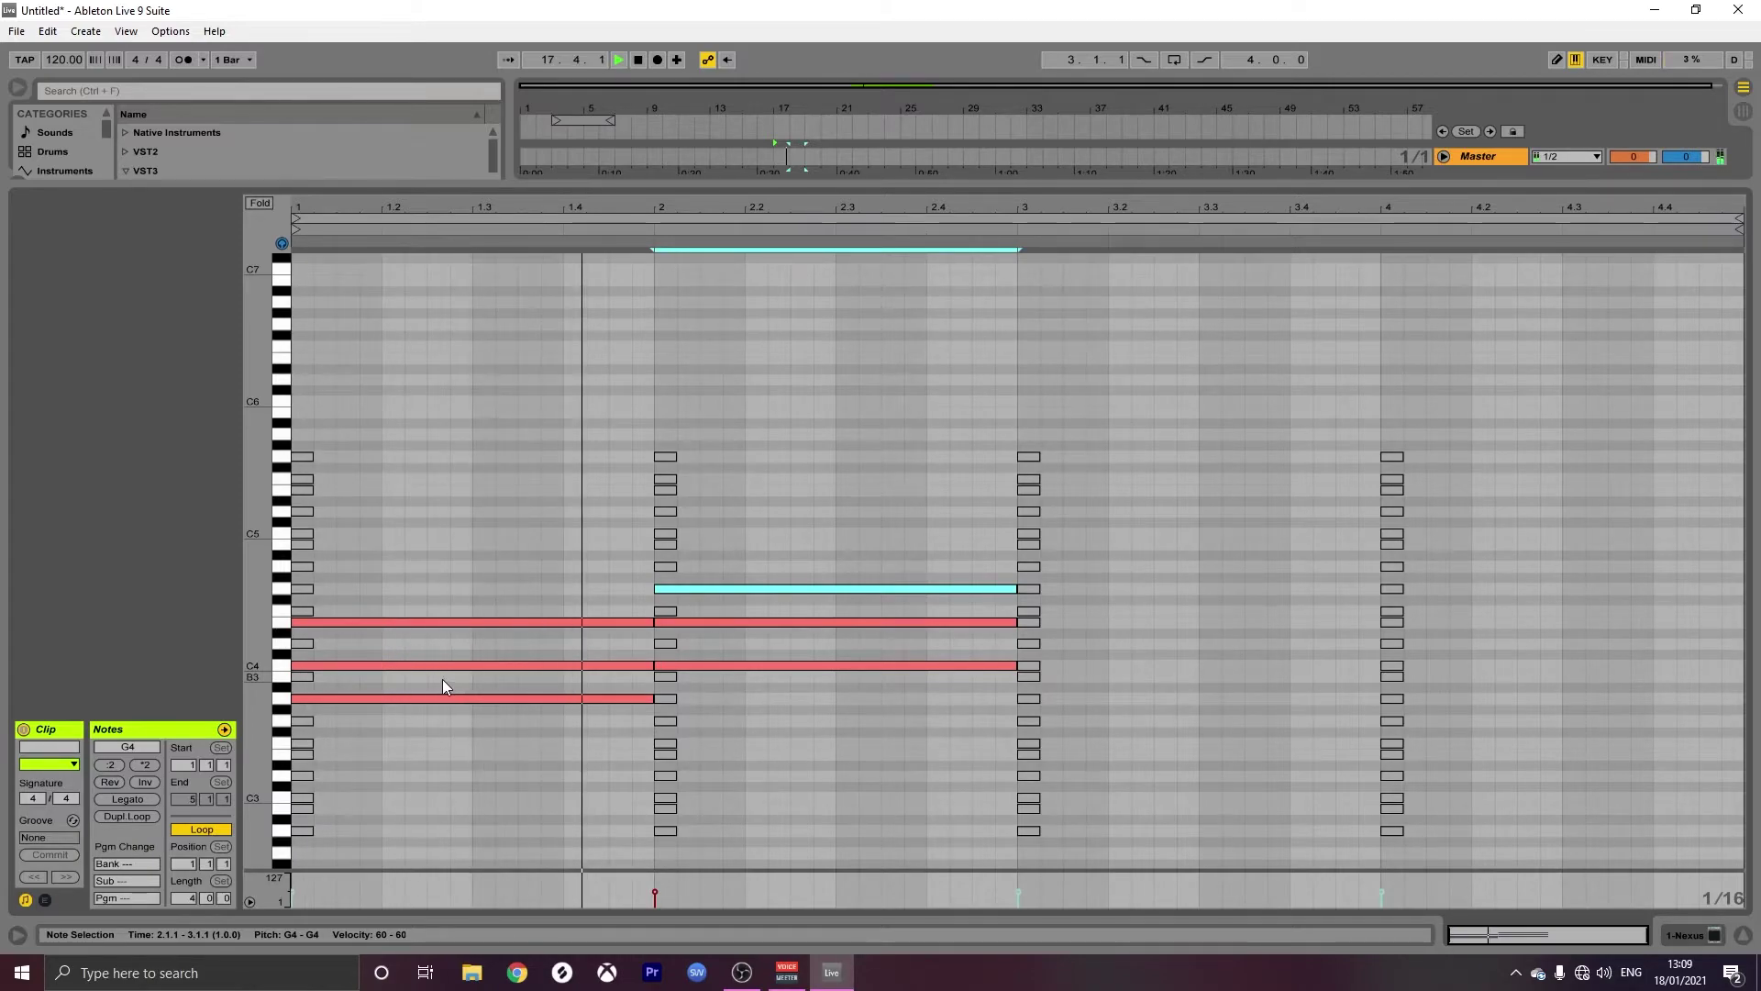
key(space)
key(ctrl+z)
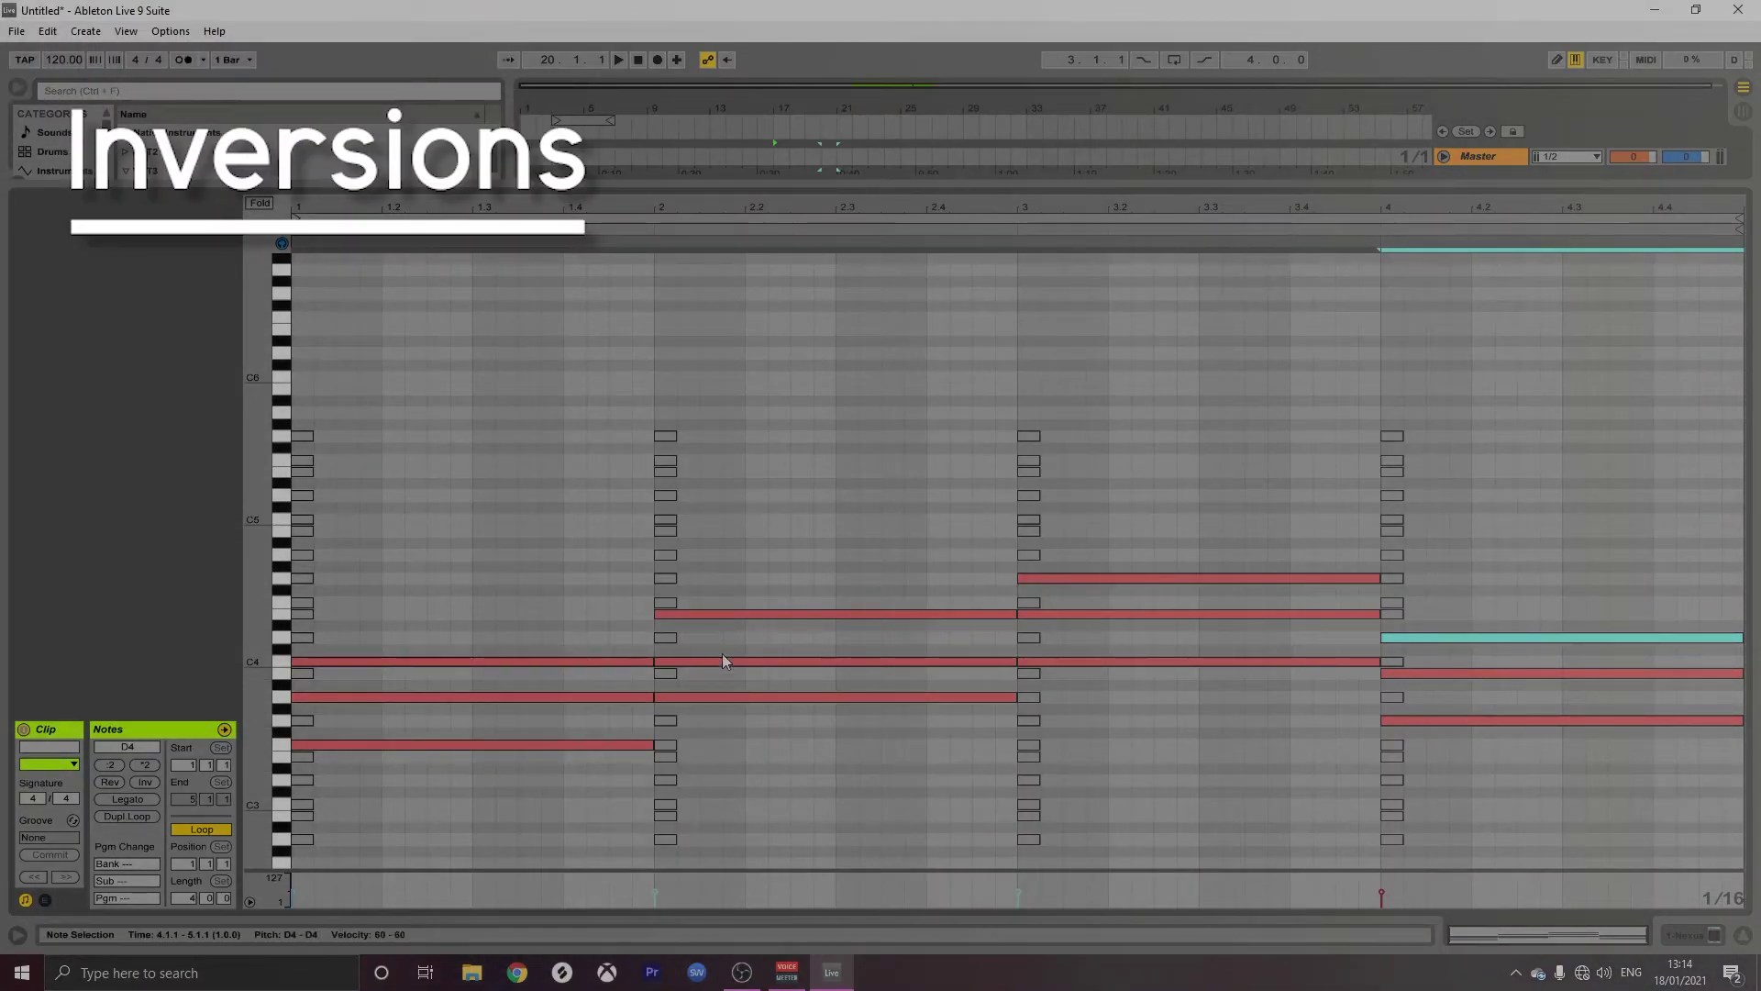
Try inverting the chords by lowering E4 in bar 2 and G4 and E4 in bar 3 an octave, and undo all three moves.
click(725, 615)
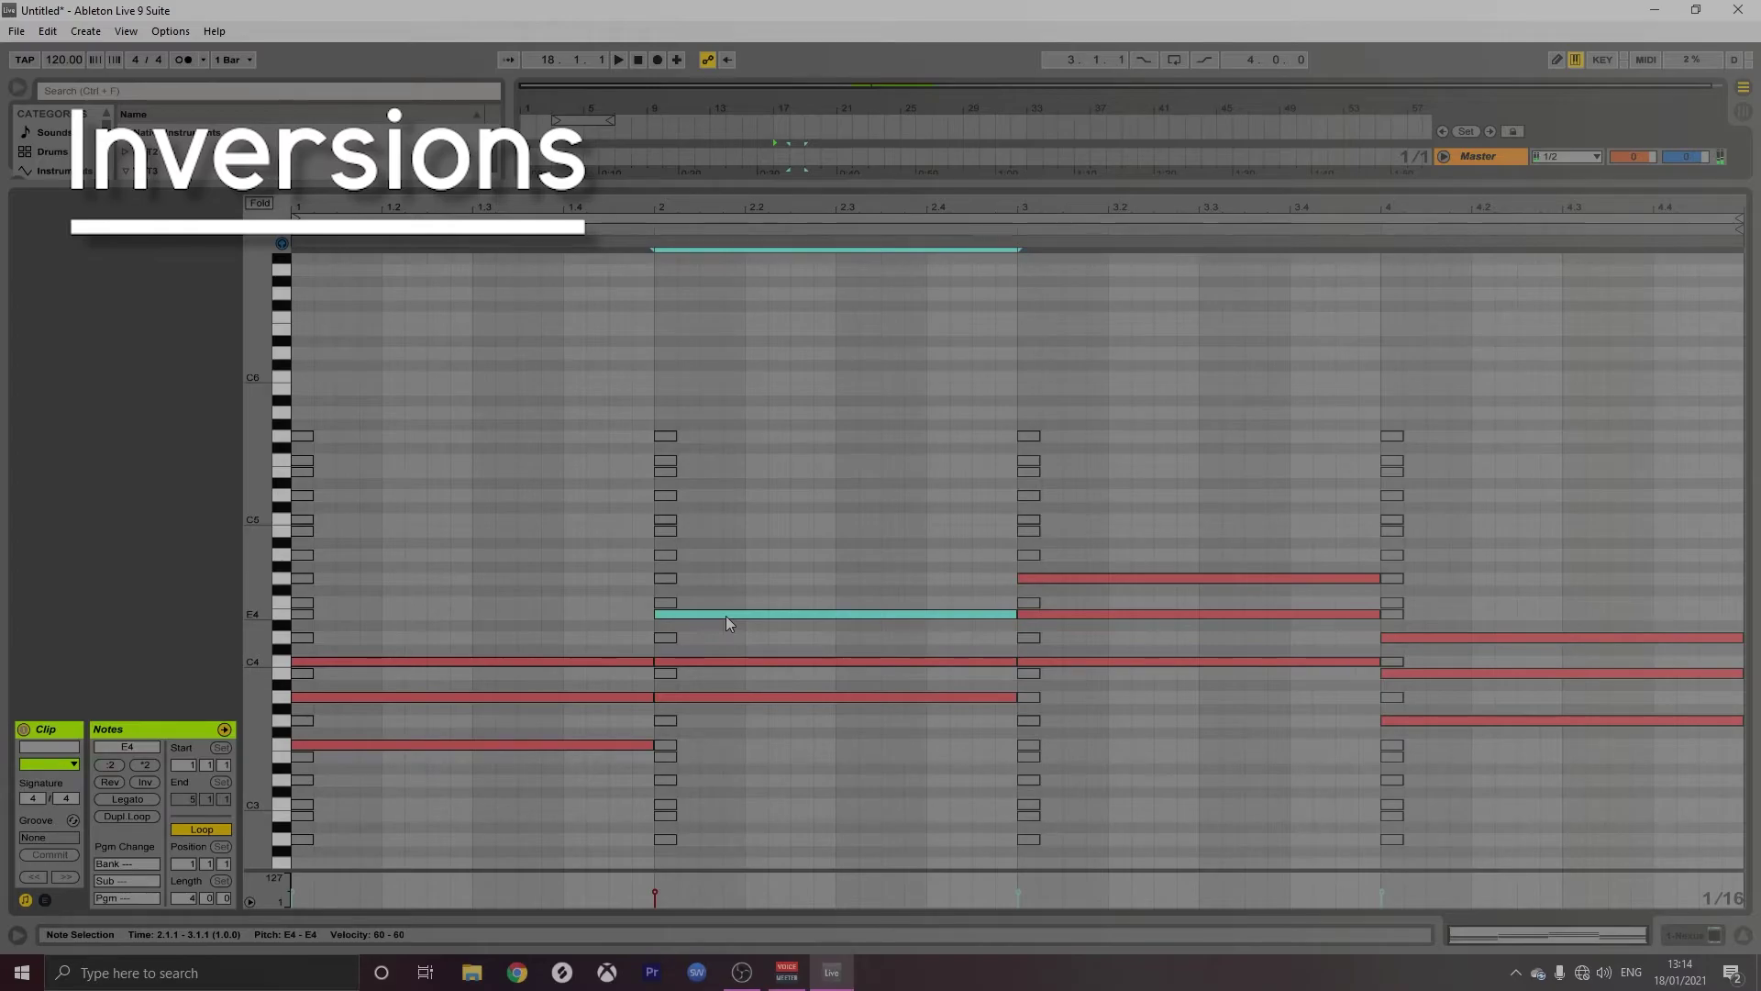
key(shift+Down)
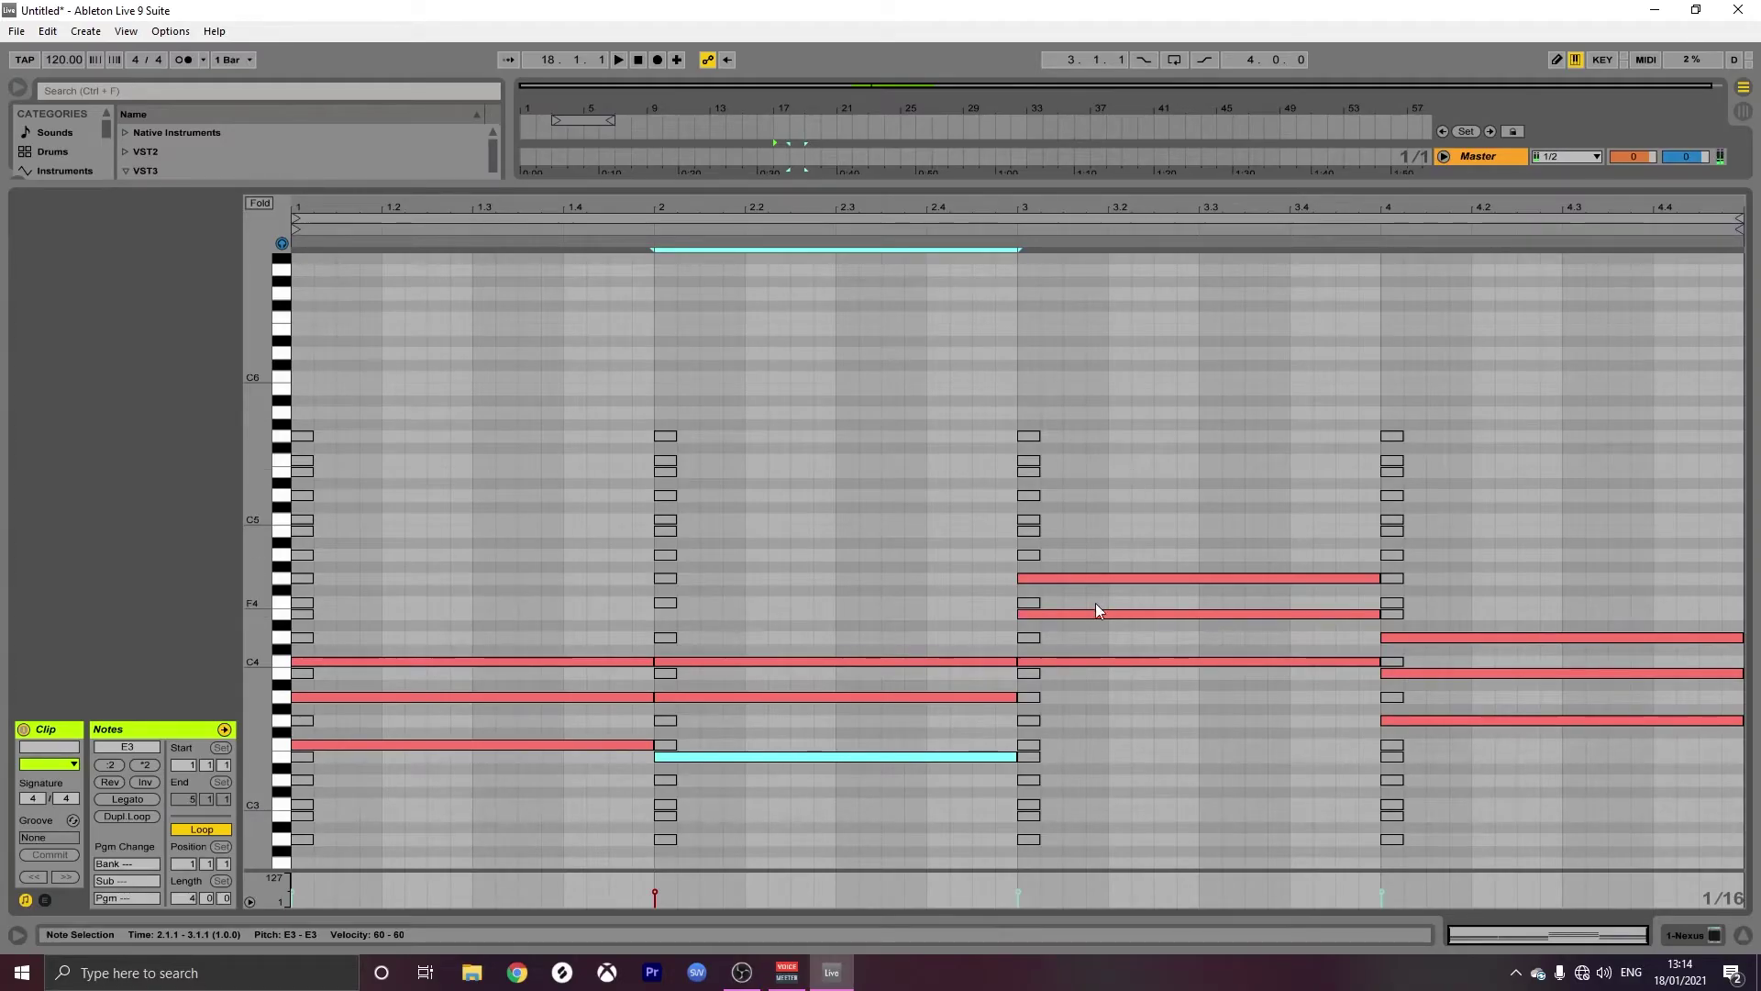
click(1093, 576)
key(shift+Down)
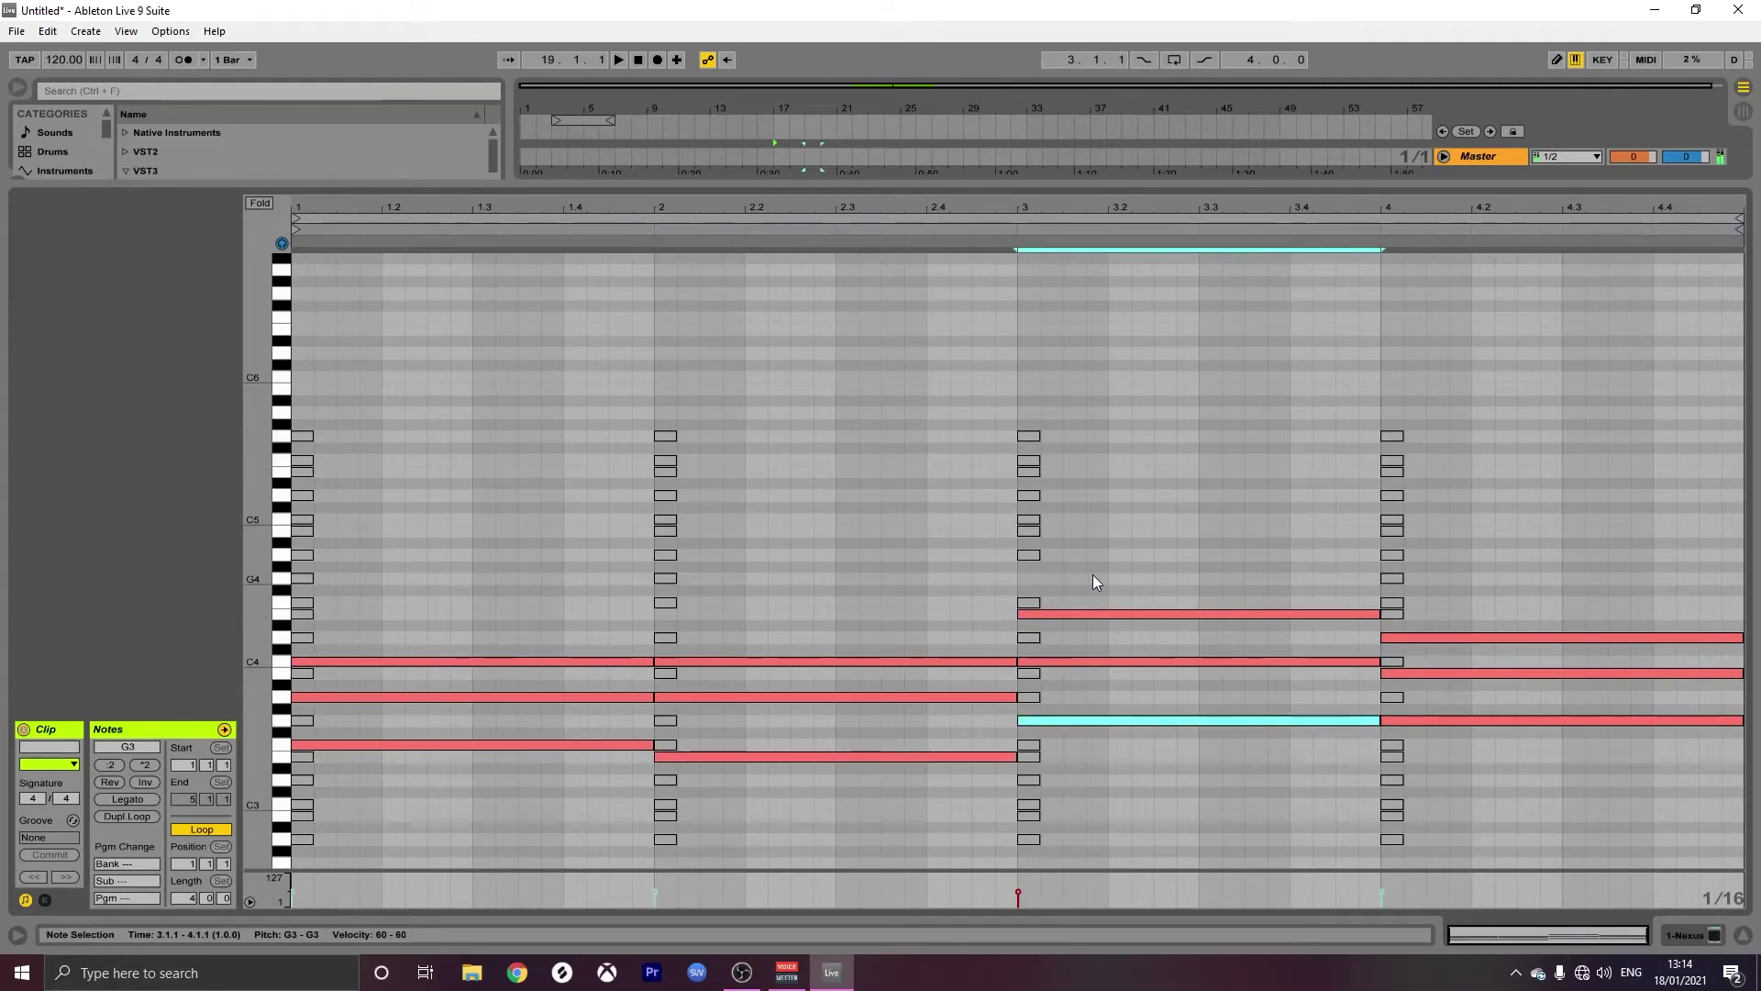
click(1127, 615)
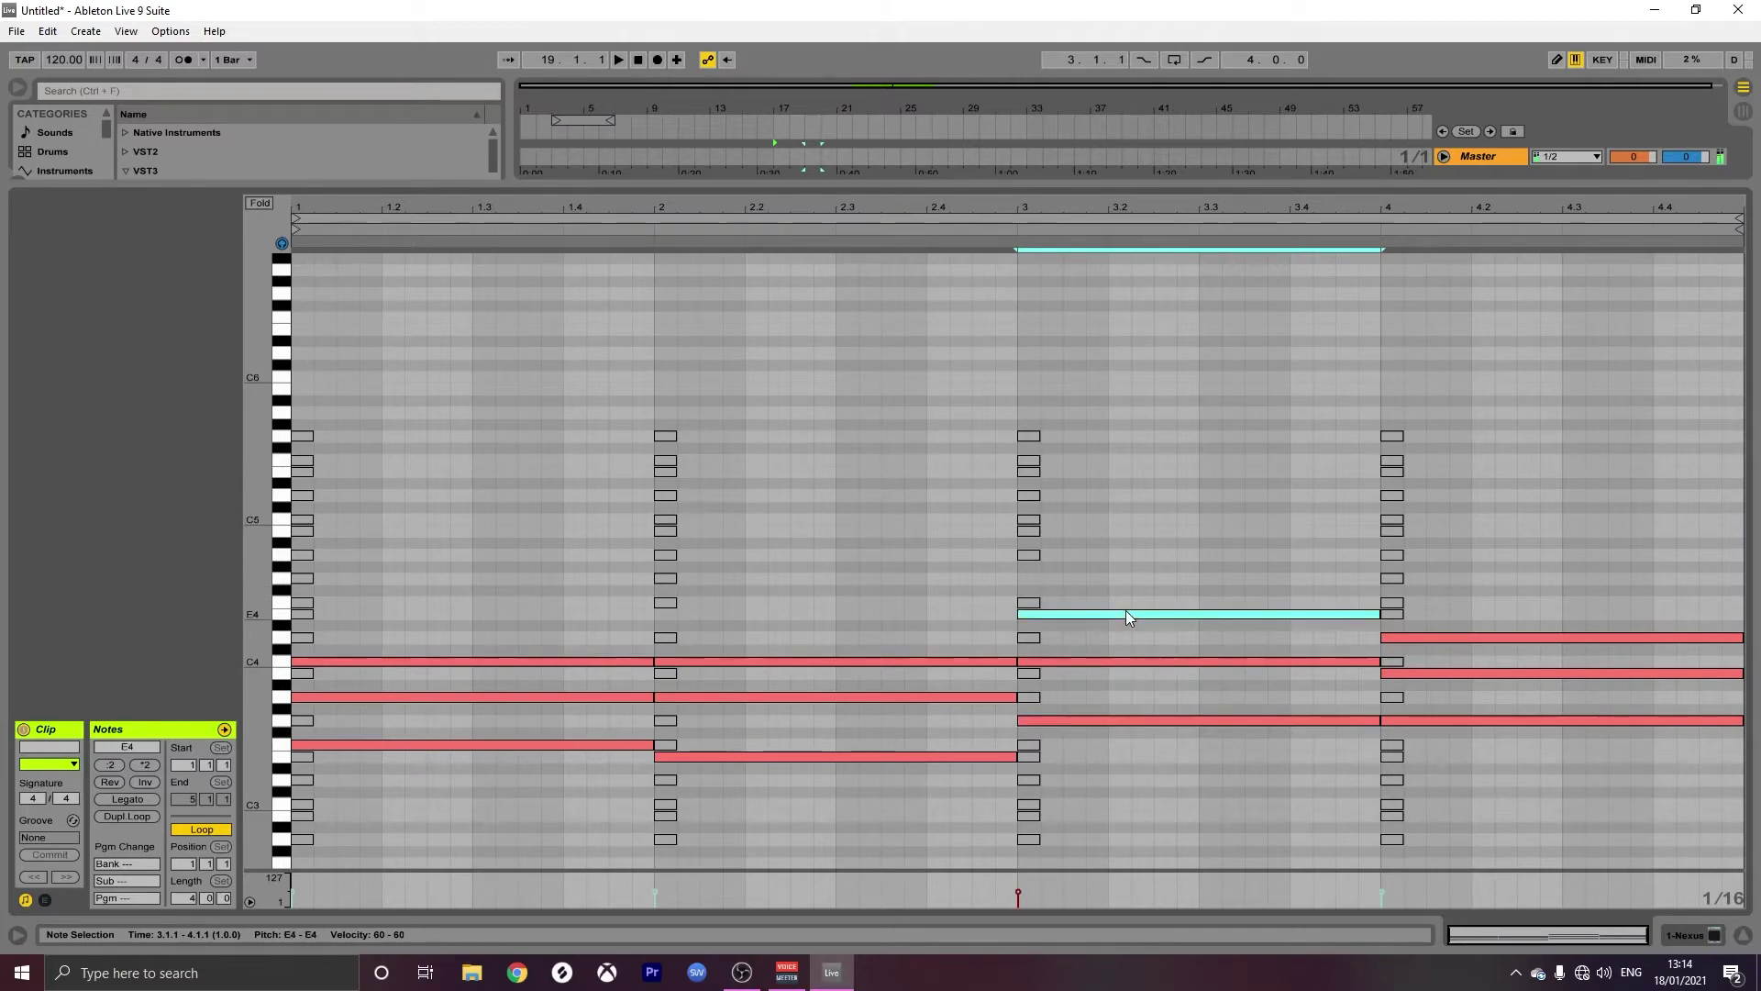
key(shift+Down)
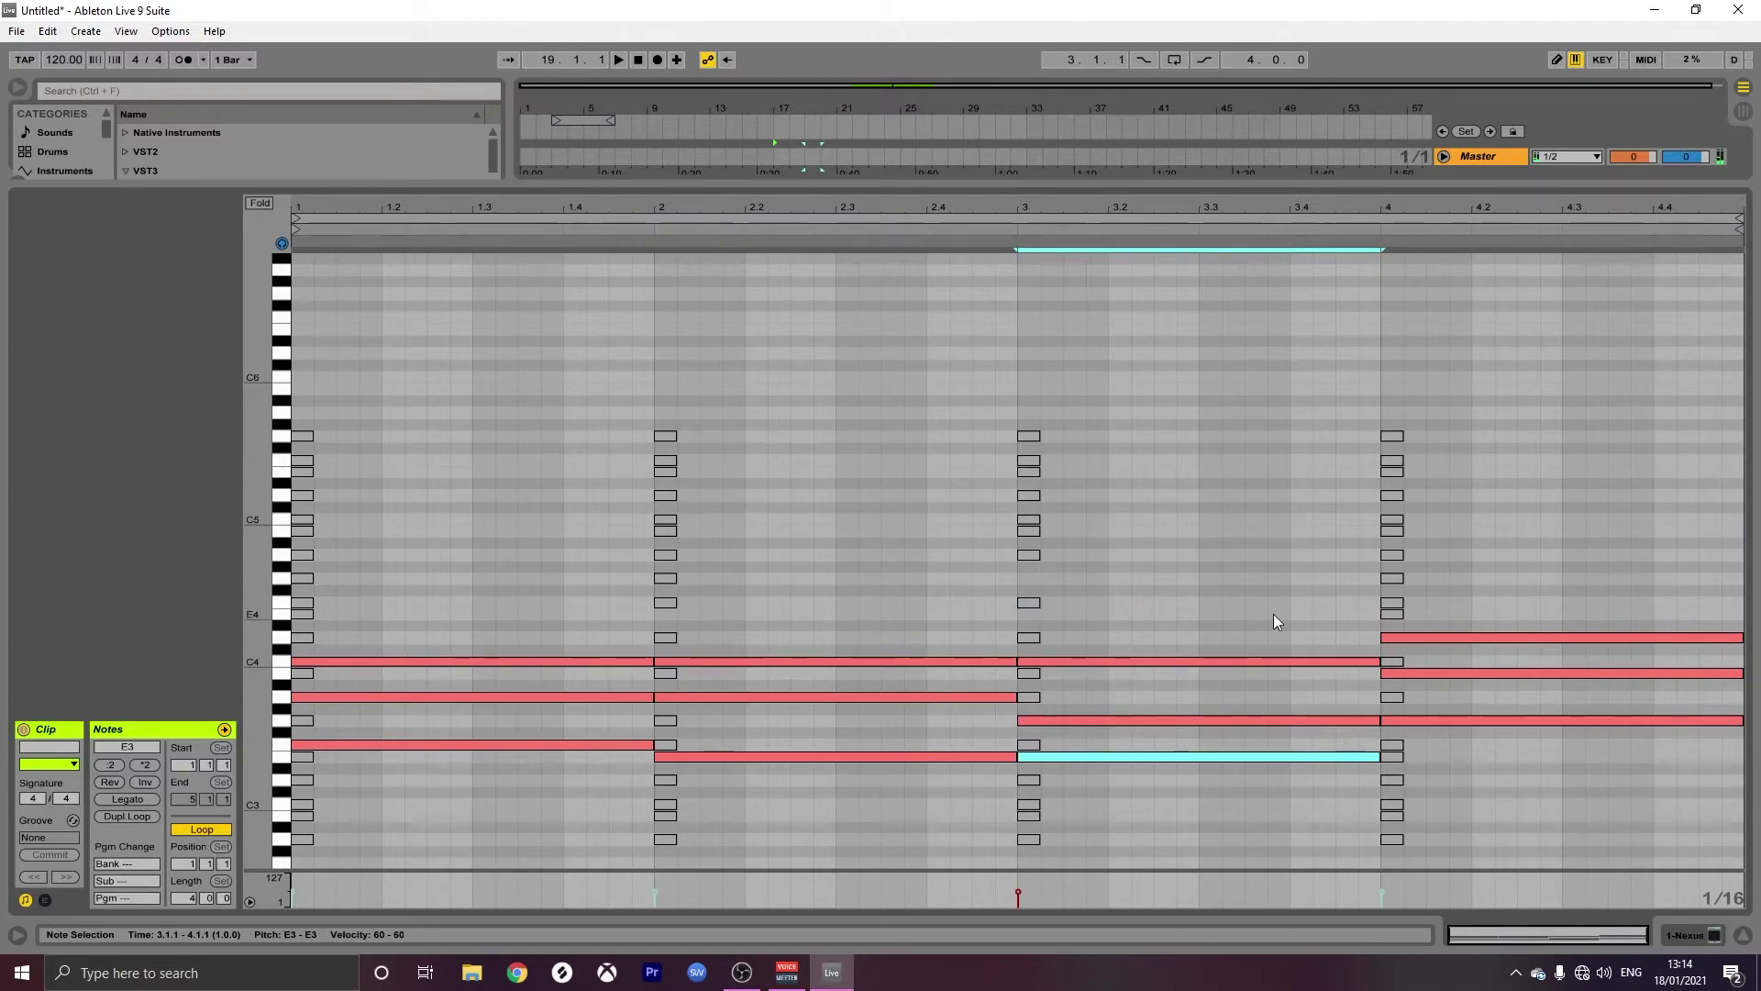
key(ctrl+z)
key(ctrl+z)
key(ctrl+z)
Duplicate the lowest note of each chord an octave down as bass notes F2, A2, C3 and G2, and play the clip.
scroll(564, 733, down, 2)
click(565, 662)
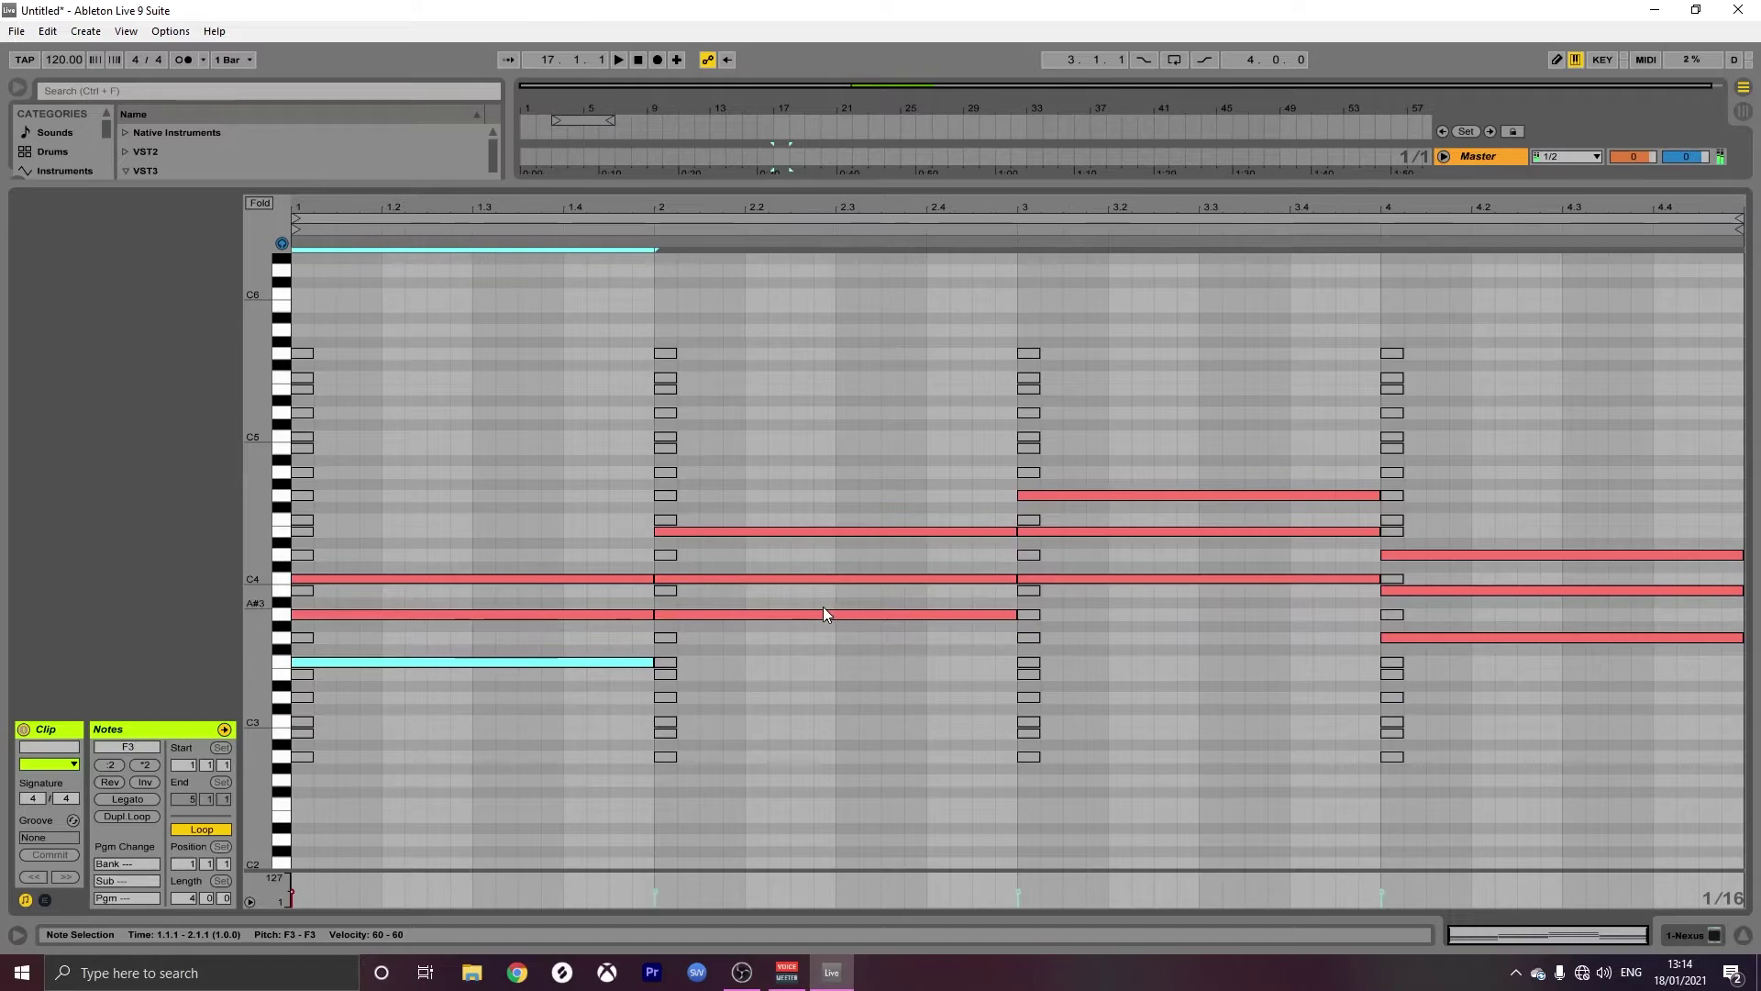
shift+click(823, 612)
shift+click(1181, 576)
shift+click(1458, 638)
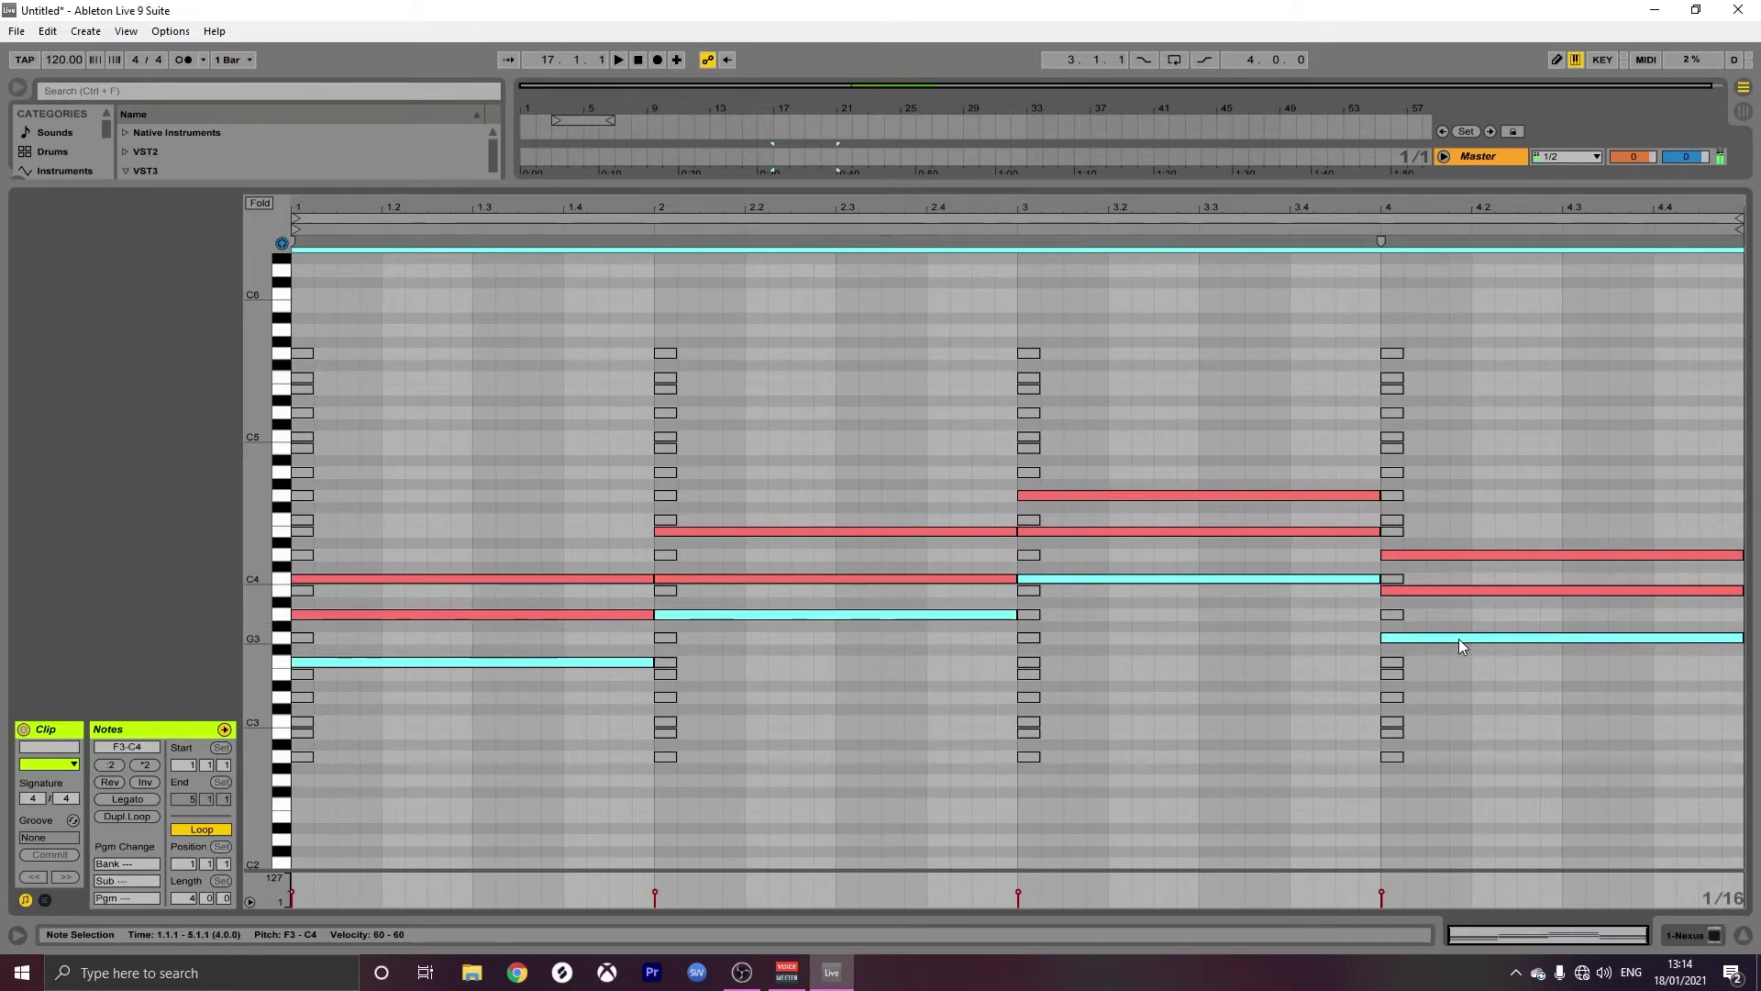
click(1436, 637)
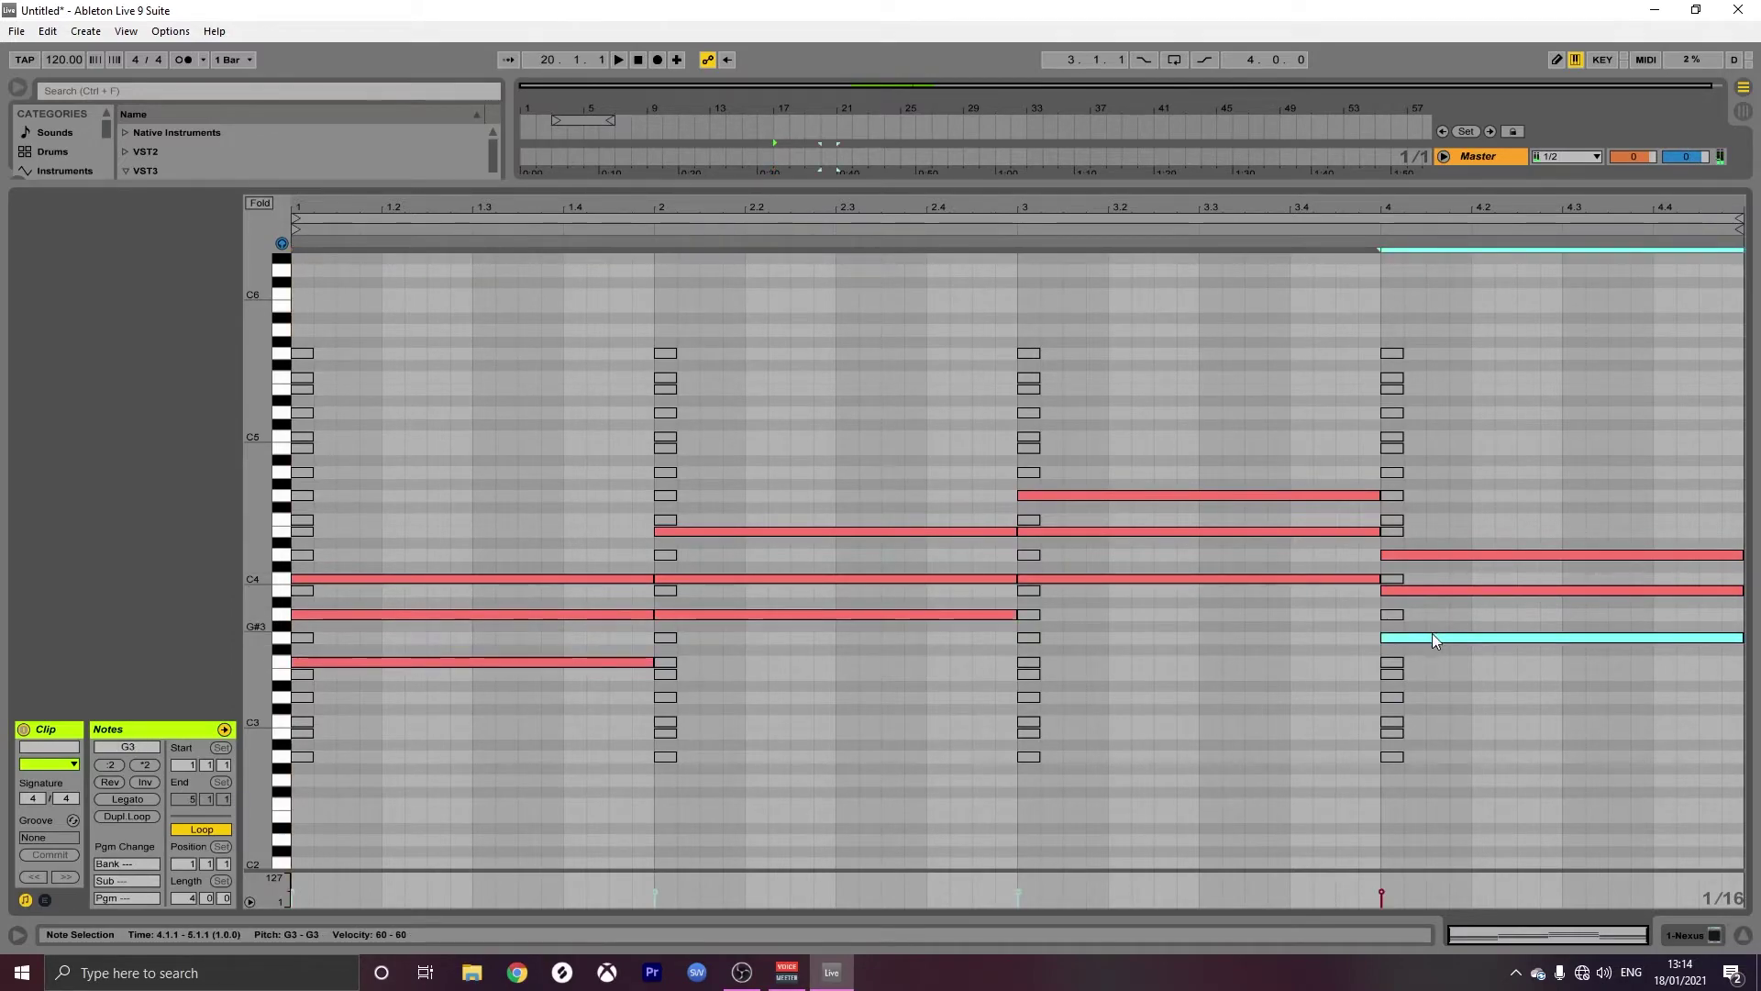
shift+click(1284, 578)
shift+click(830, 614)
shift+click(542, 661)
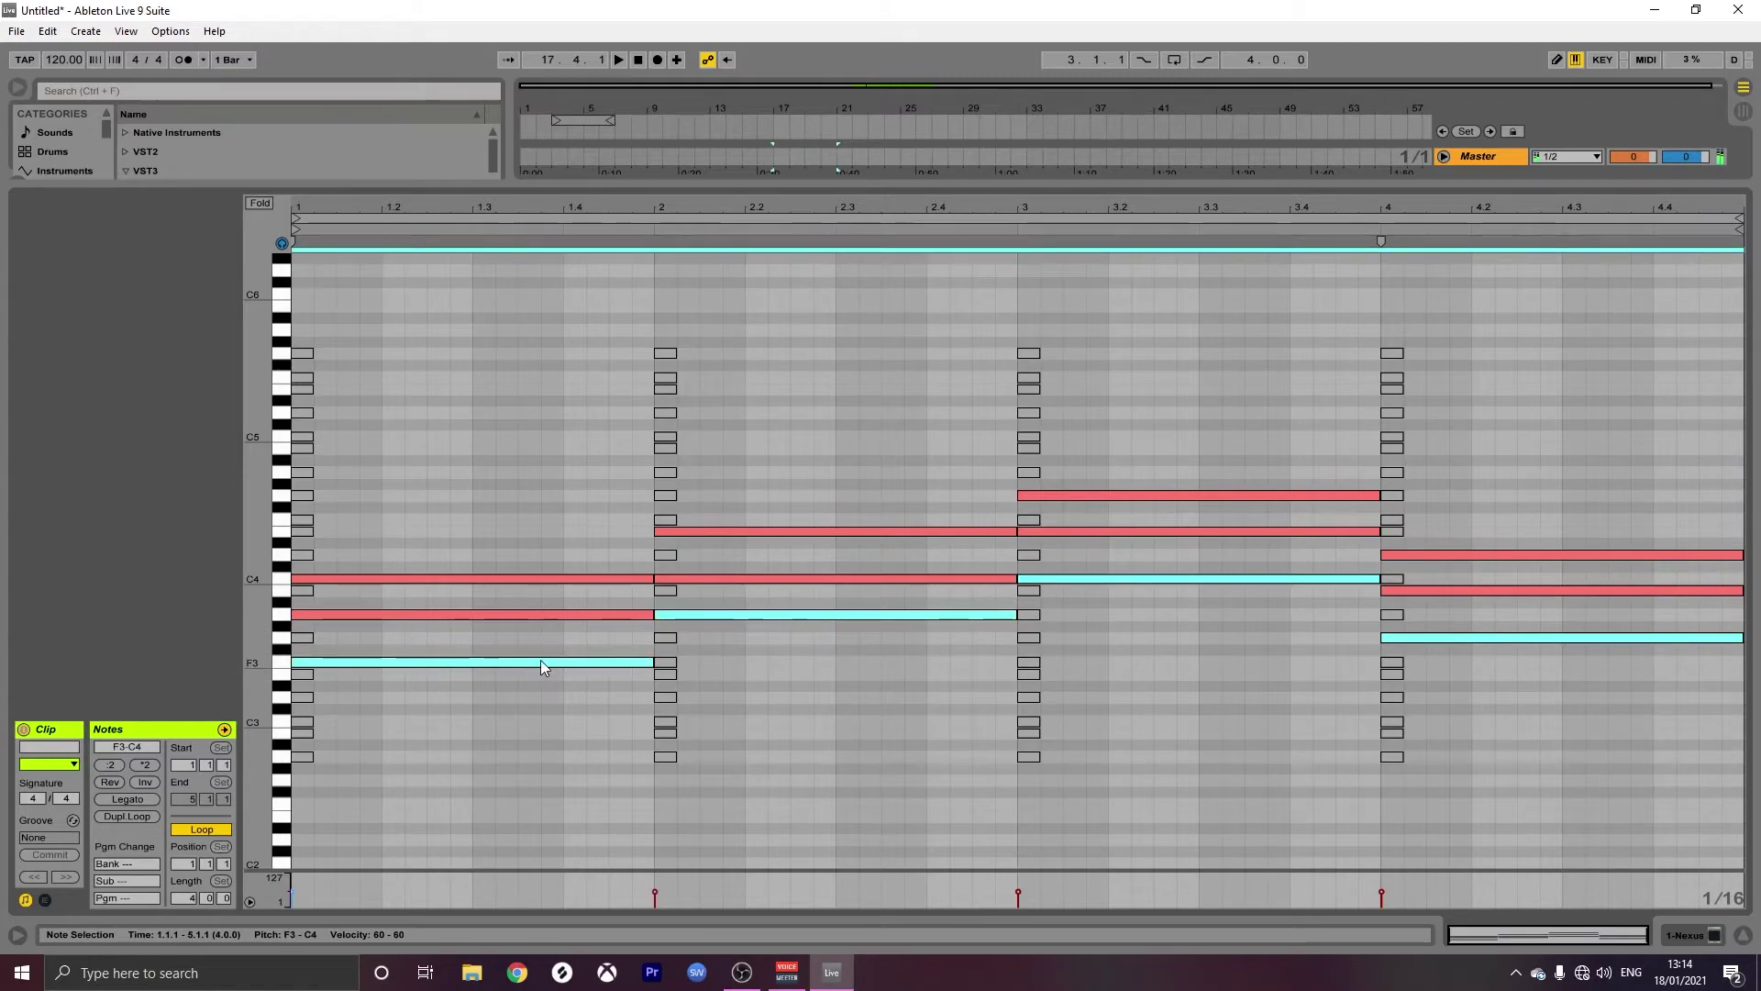
drag(543, 661, 543, 651)
key(shift+Down)
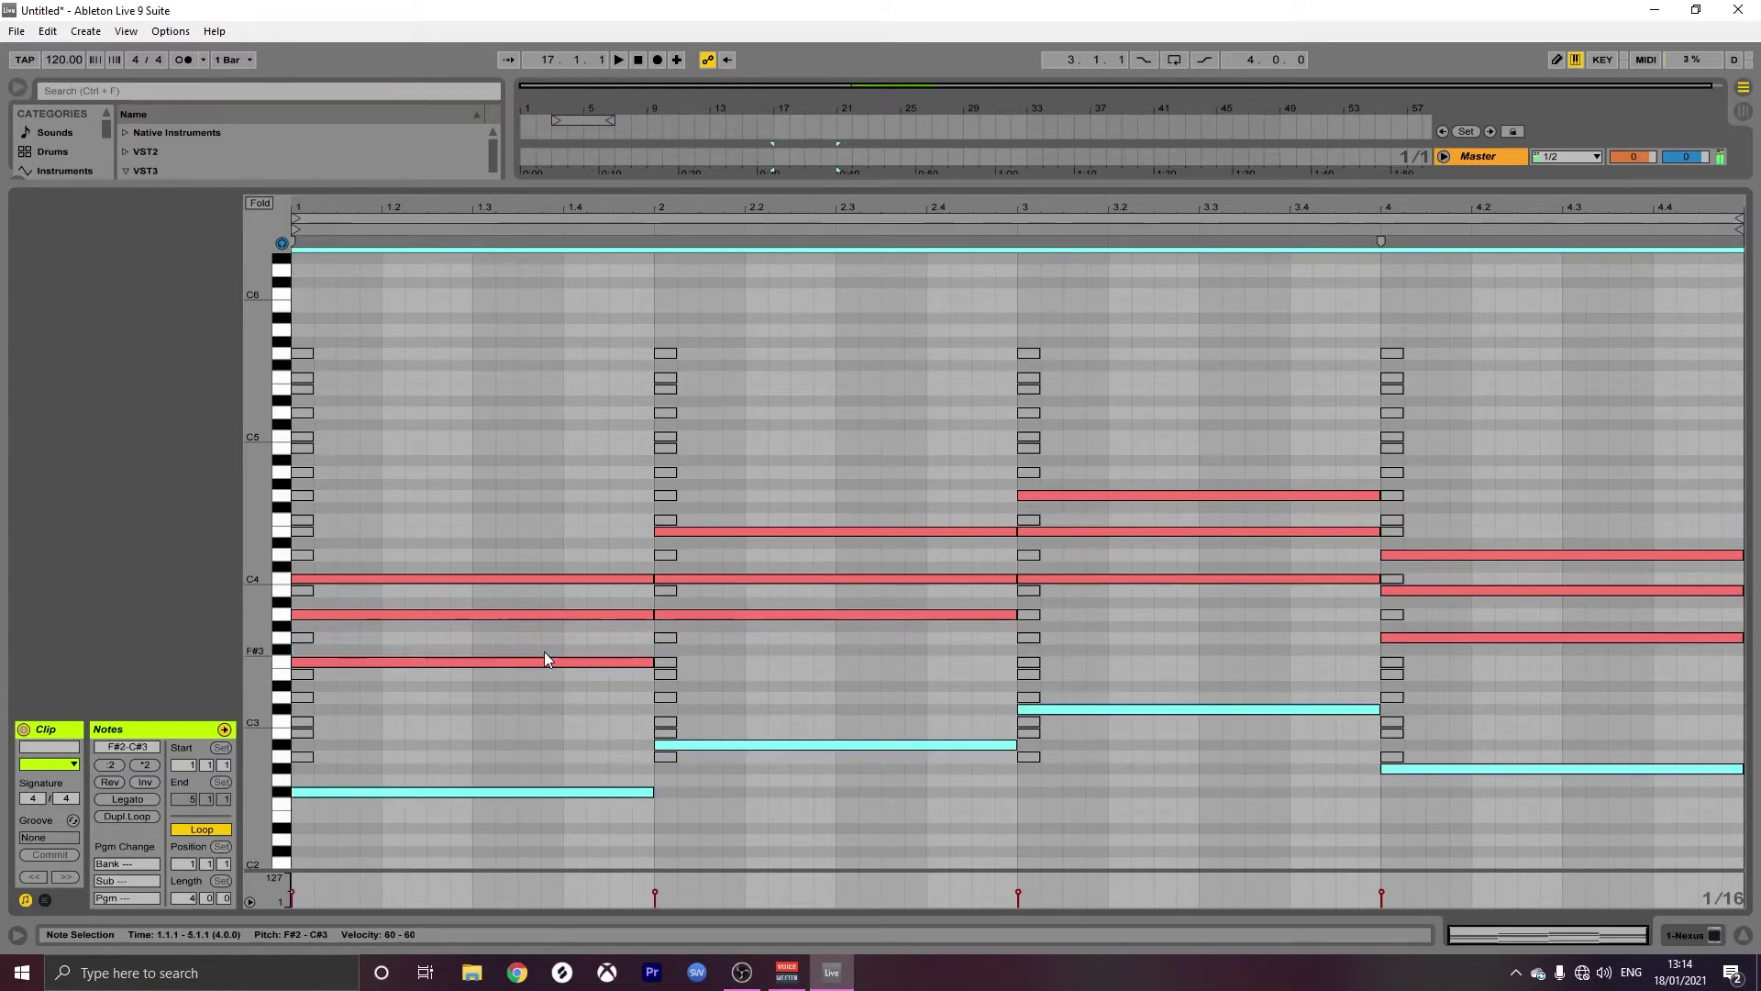
key(Down)
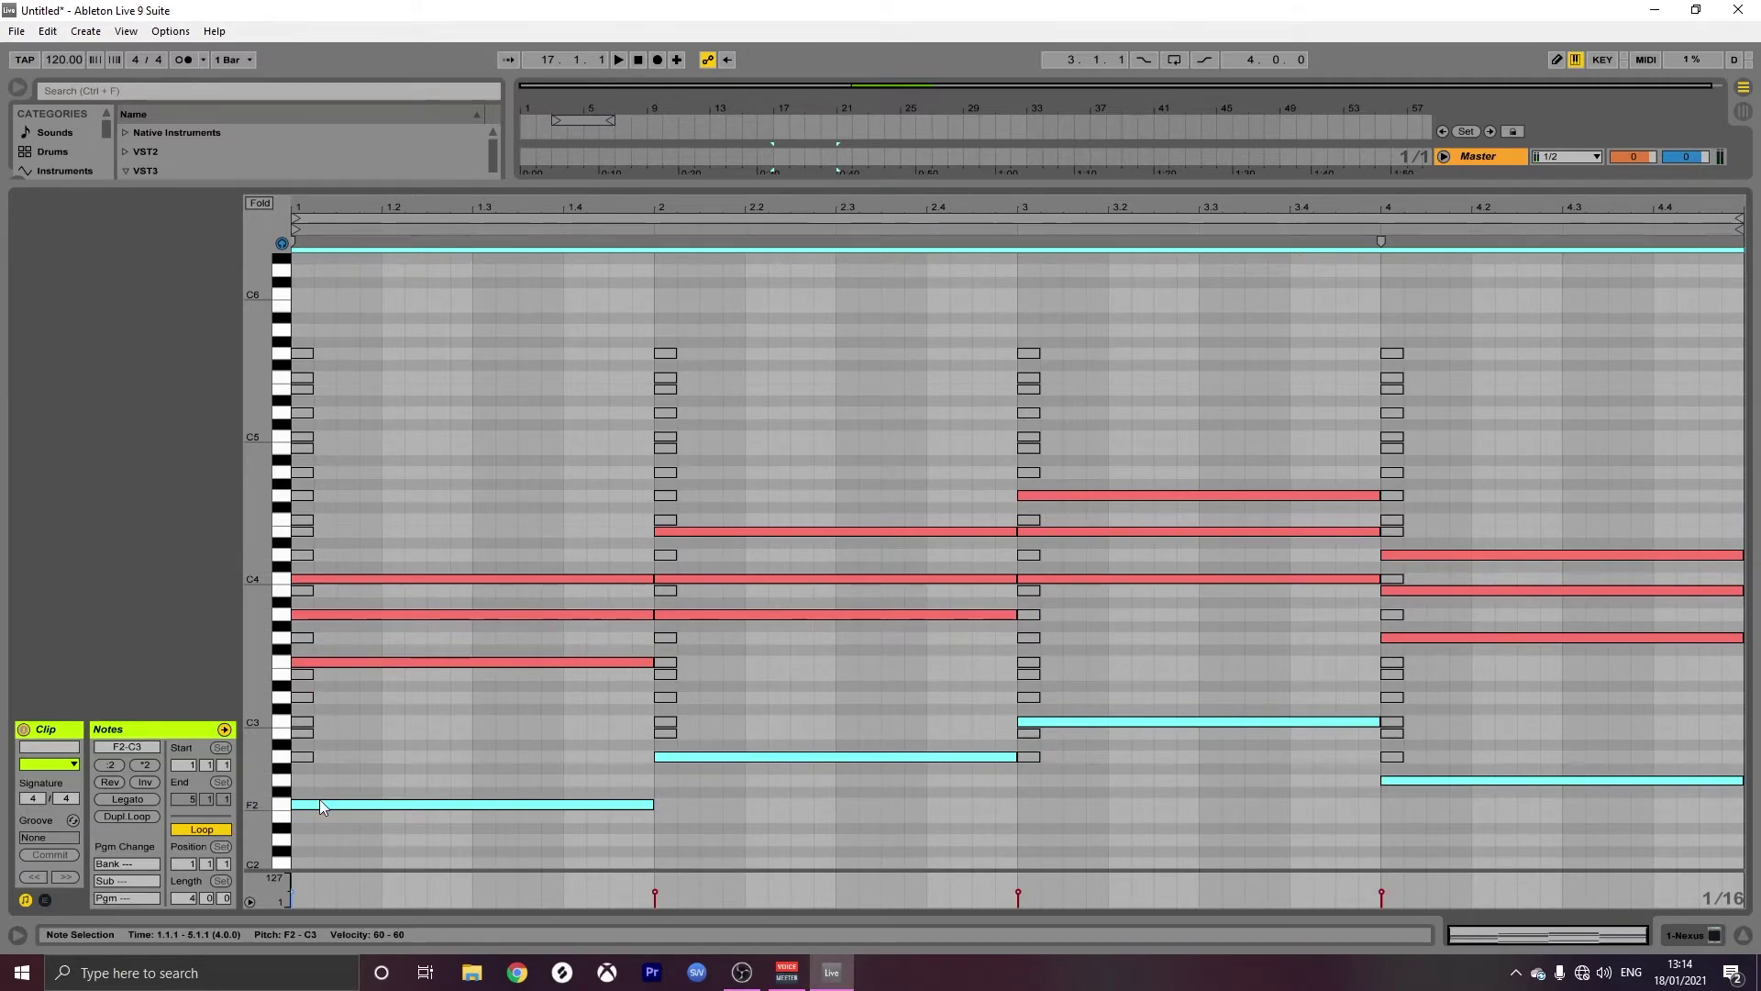
key(space)
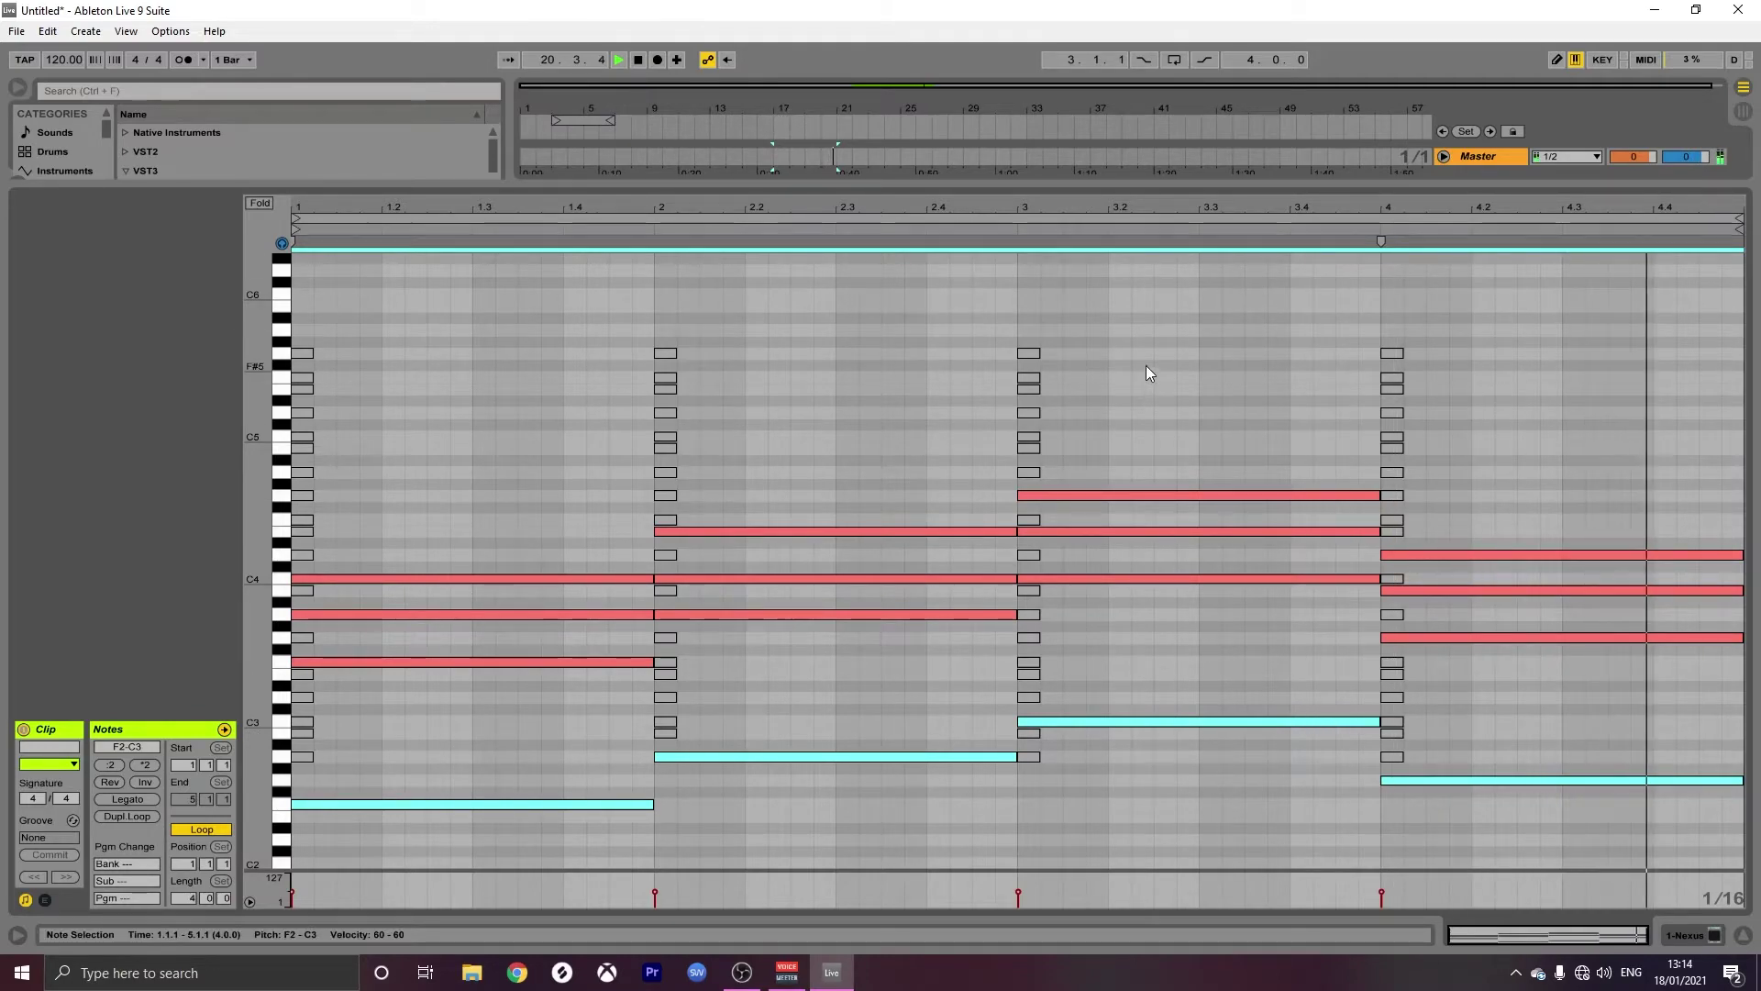
key(space)
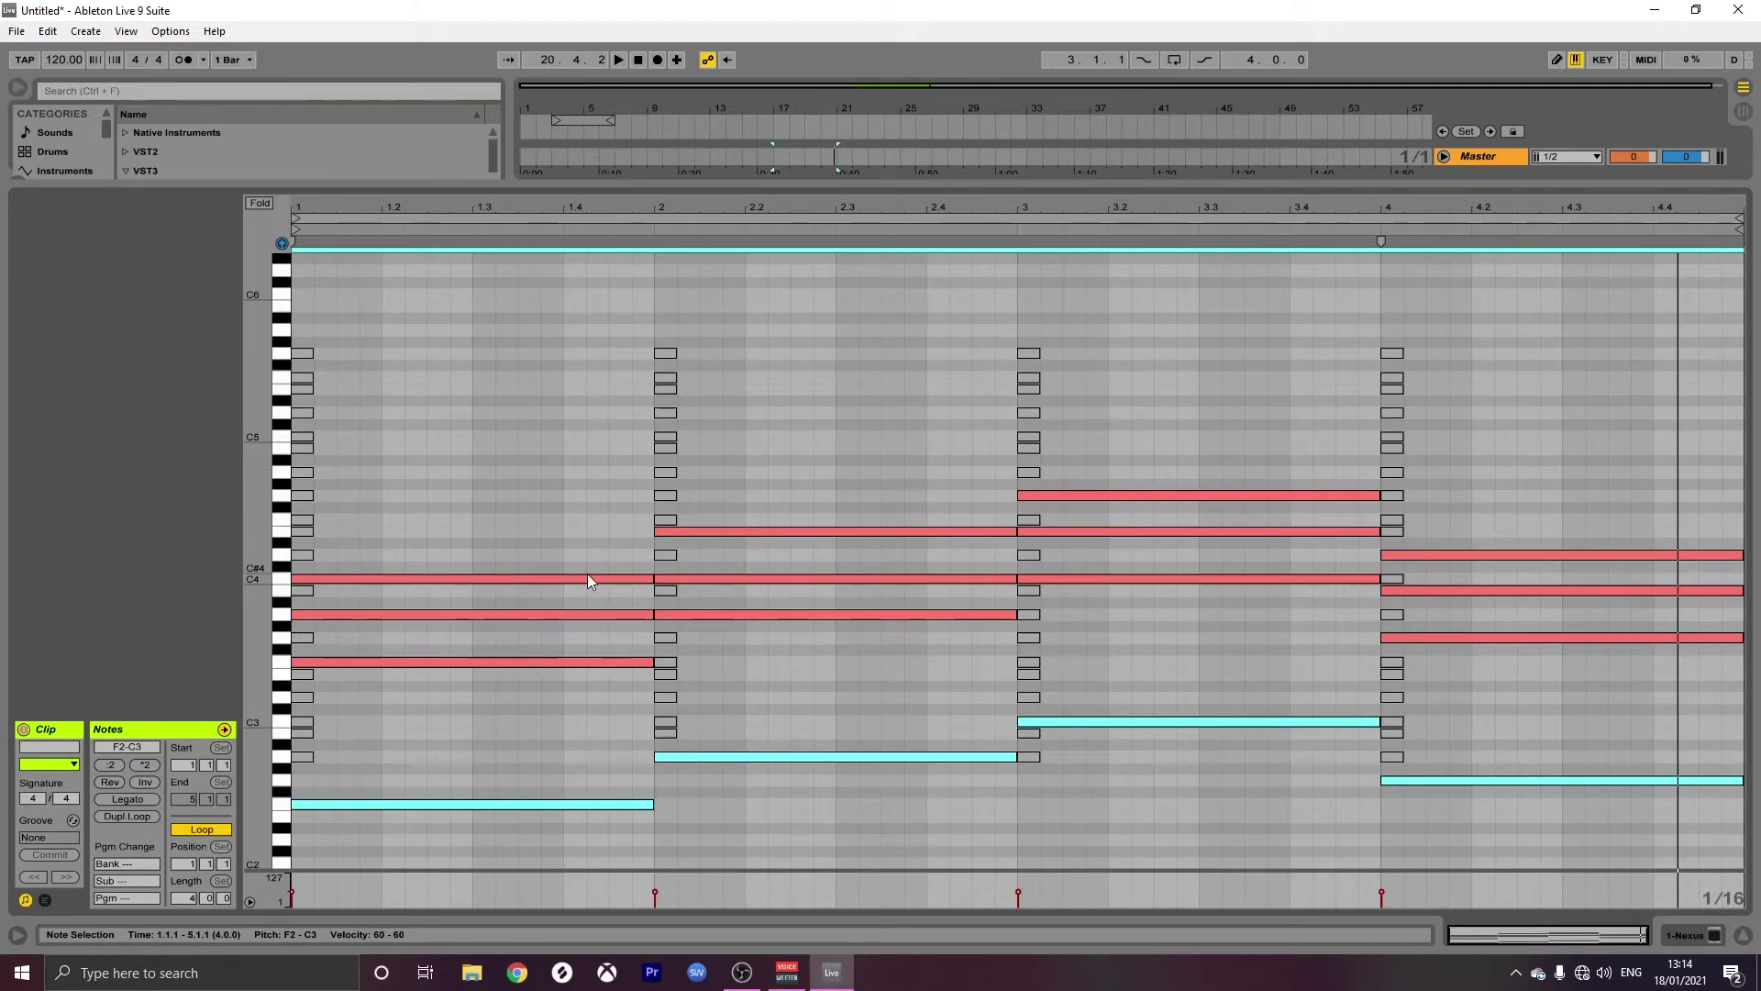
Invert the chords by lowering E4 in bar 2, G4 and E4 in bar 3, and D4 in bar 4 an octave, and play the clip.
click(764, 530)
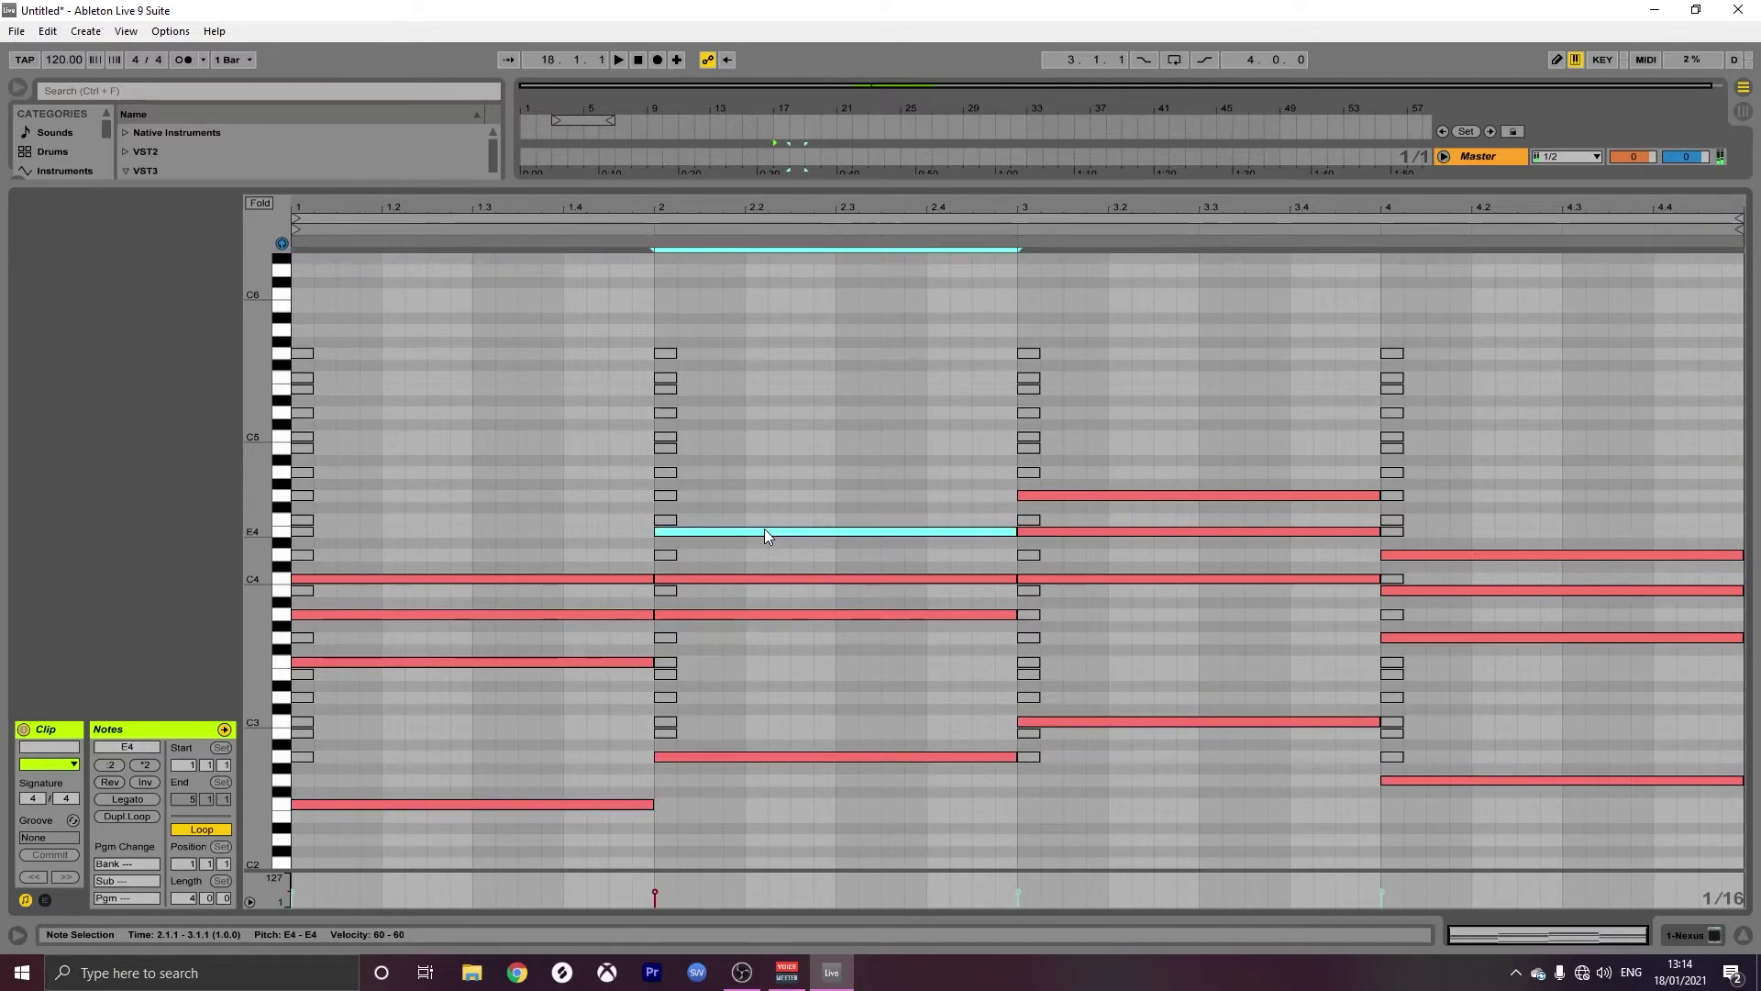
key(shift+Down)
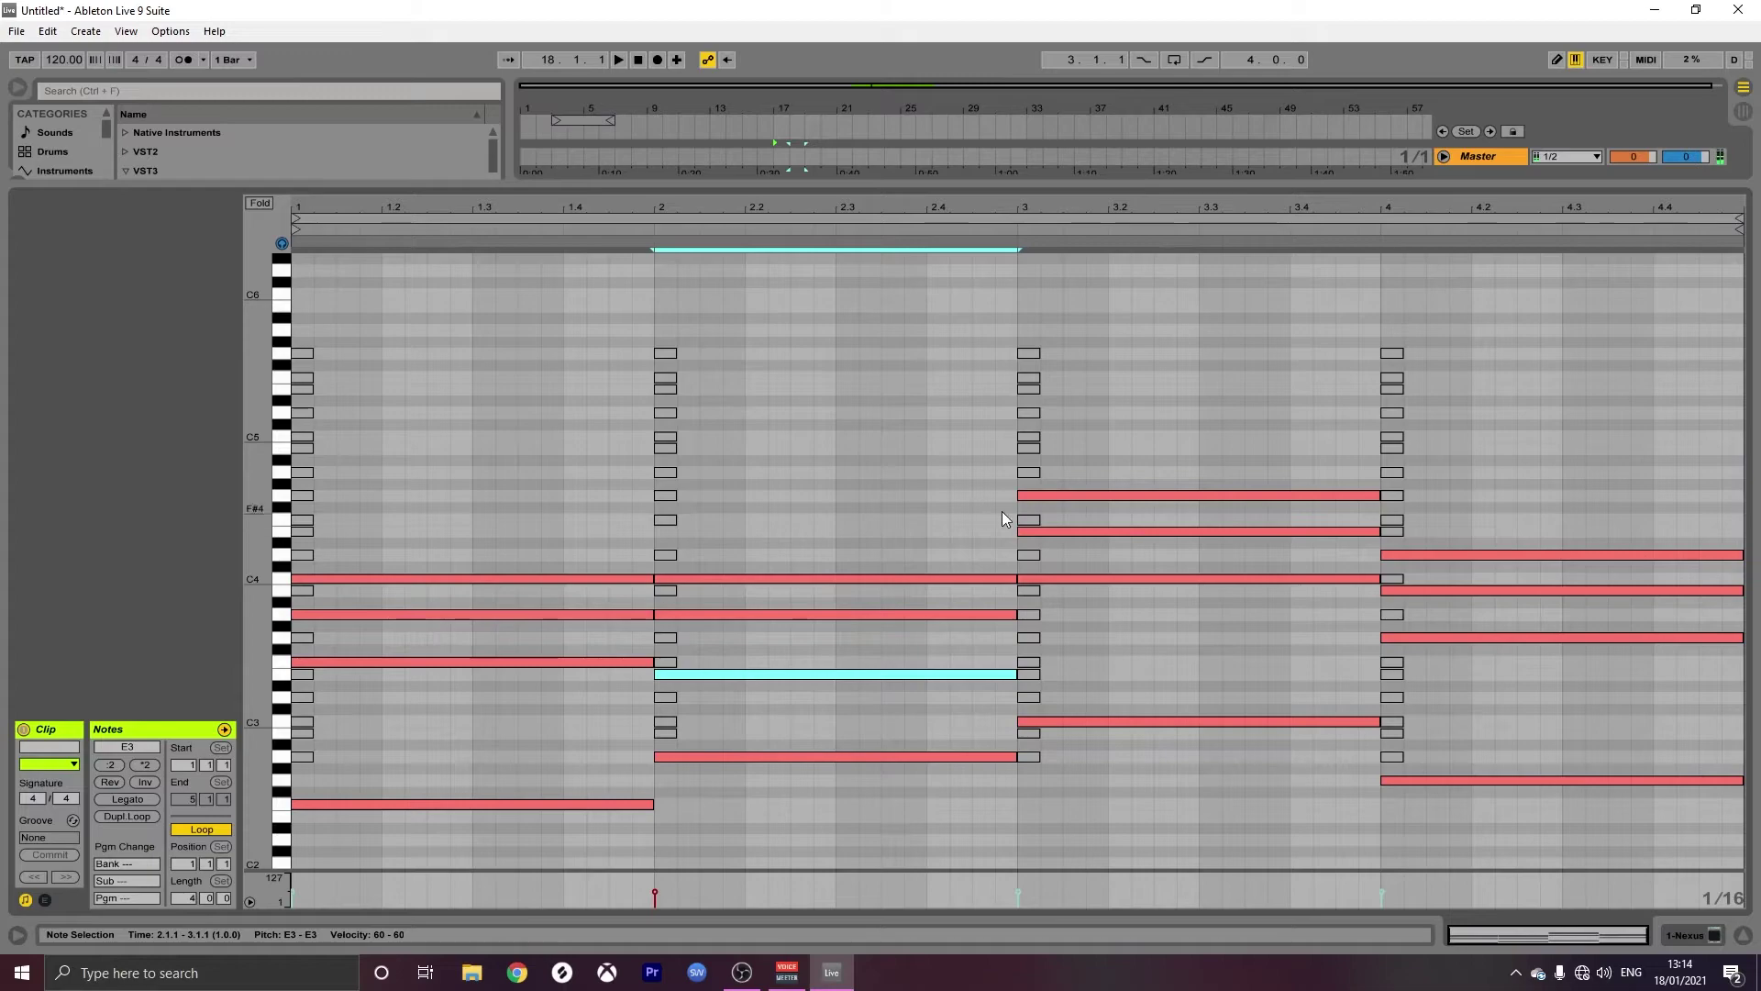
click(1070, 497)
key(shift+Down)
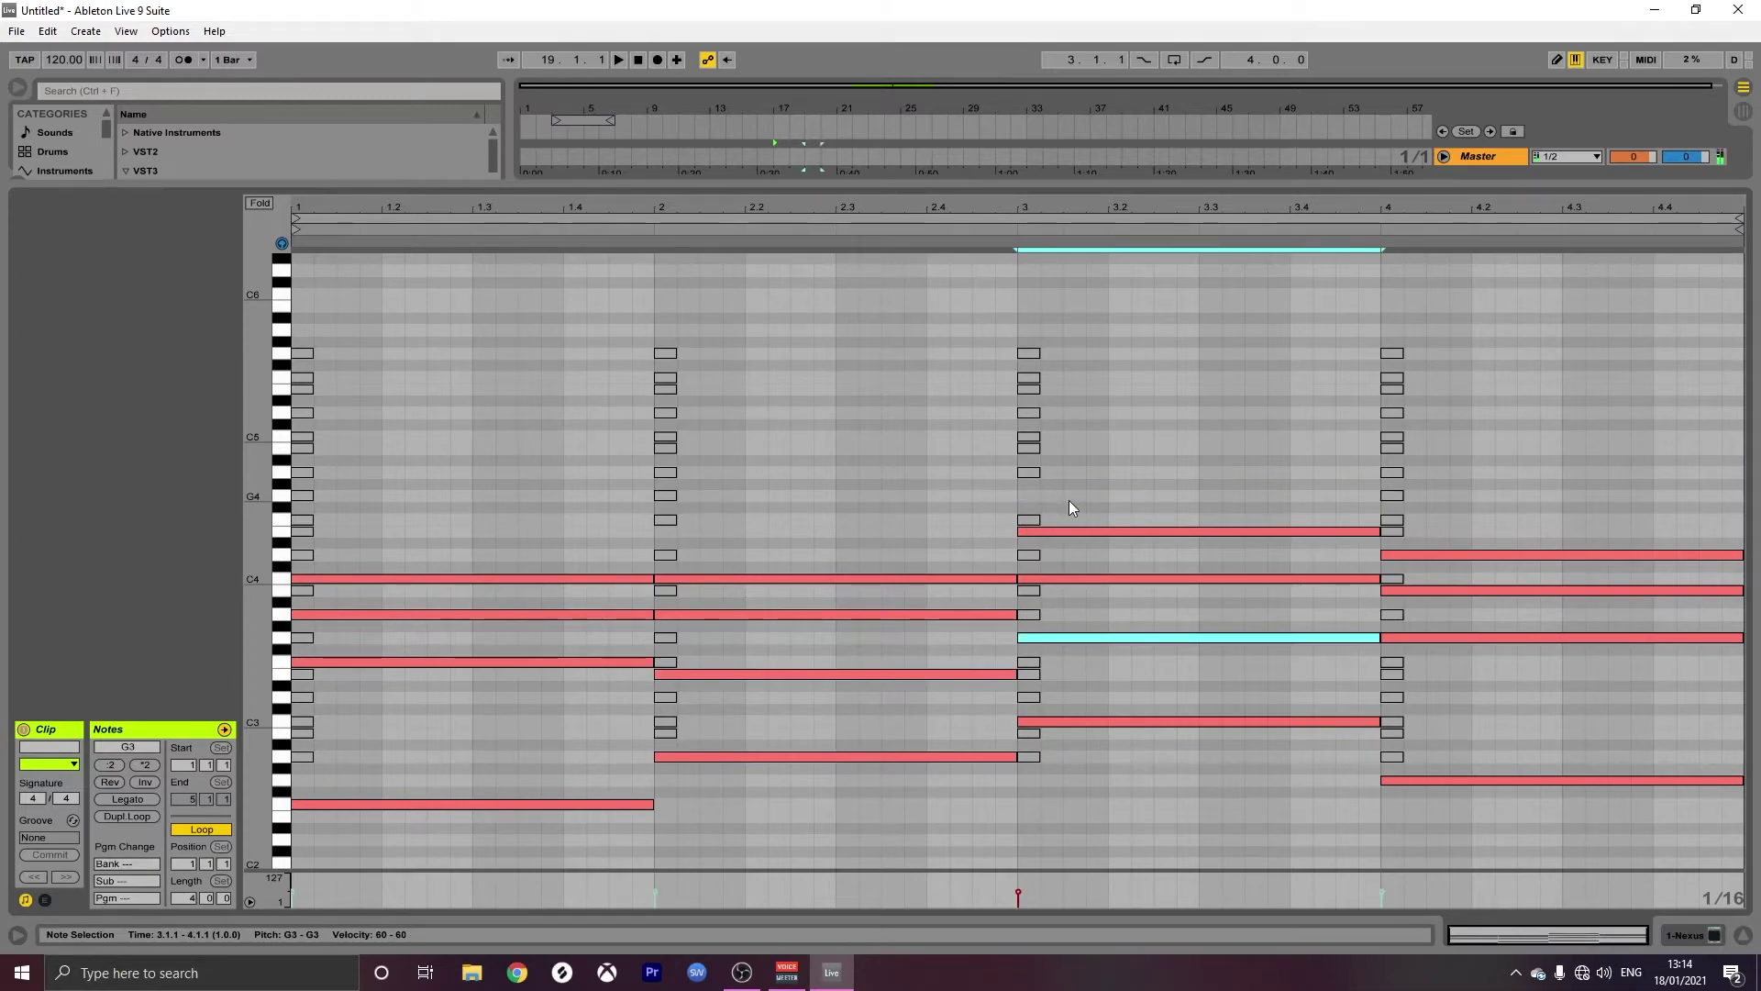
click(1344, 534)
key(shift+Down)
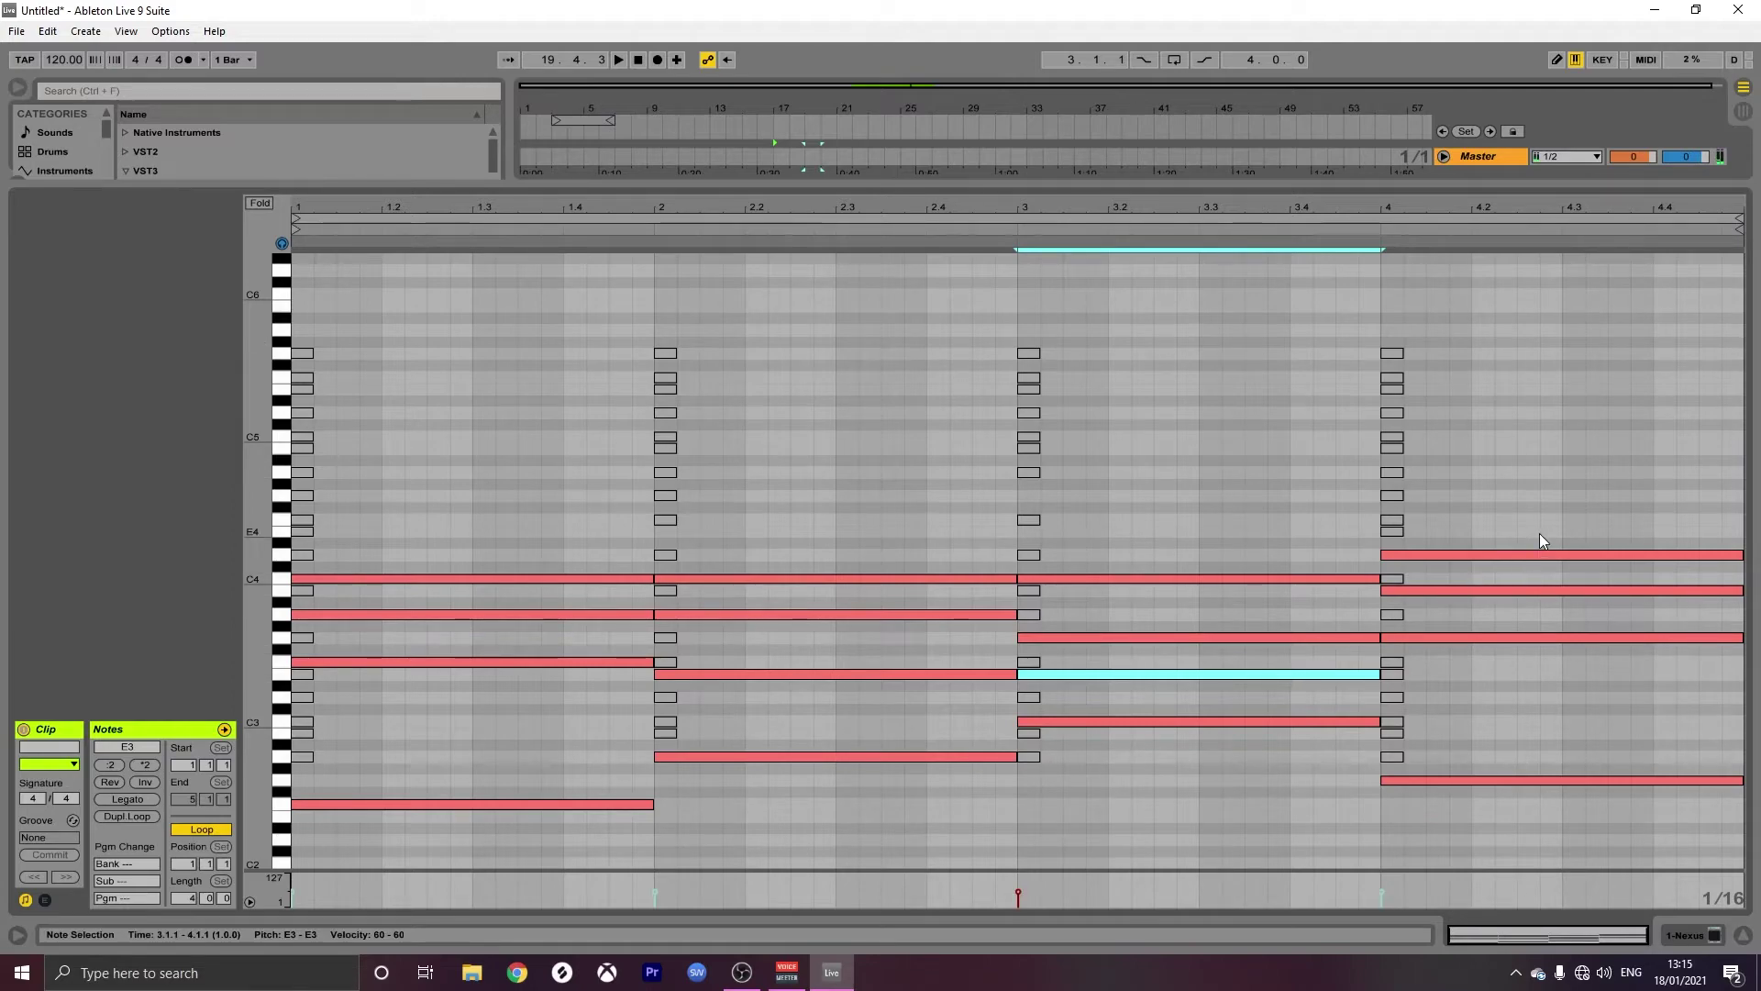
click(1523, 554)
key(shift+Down)
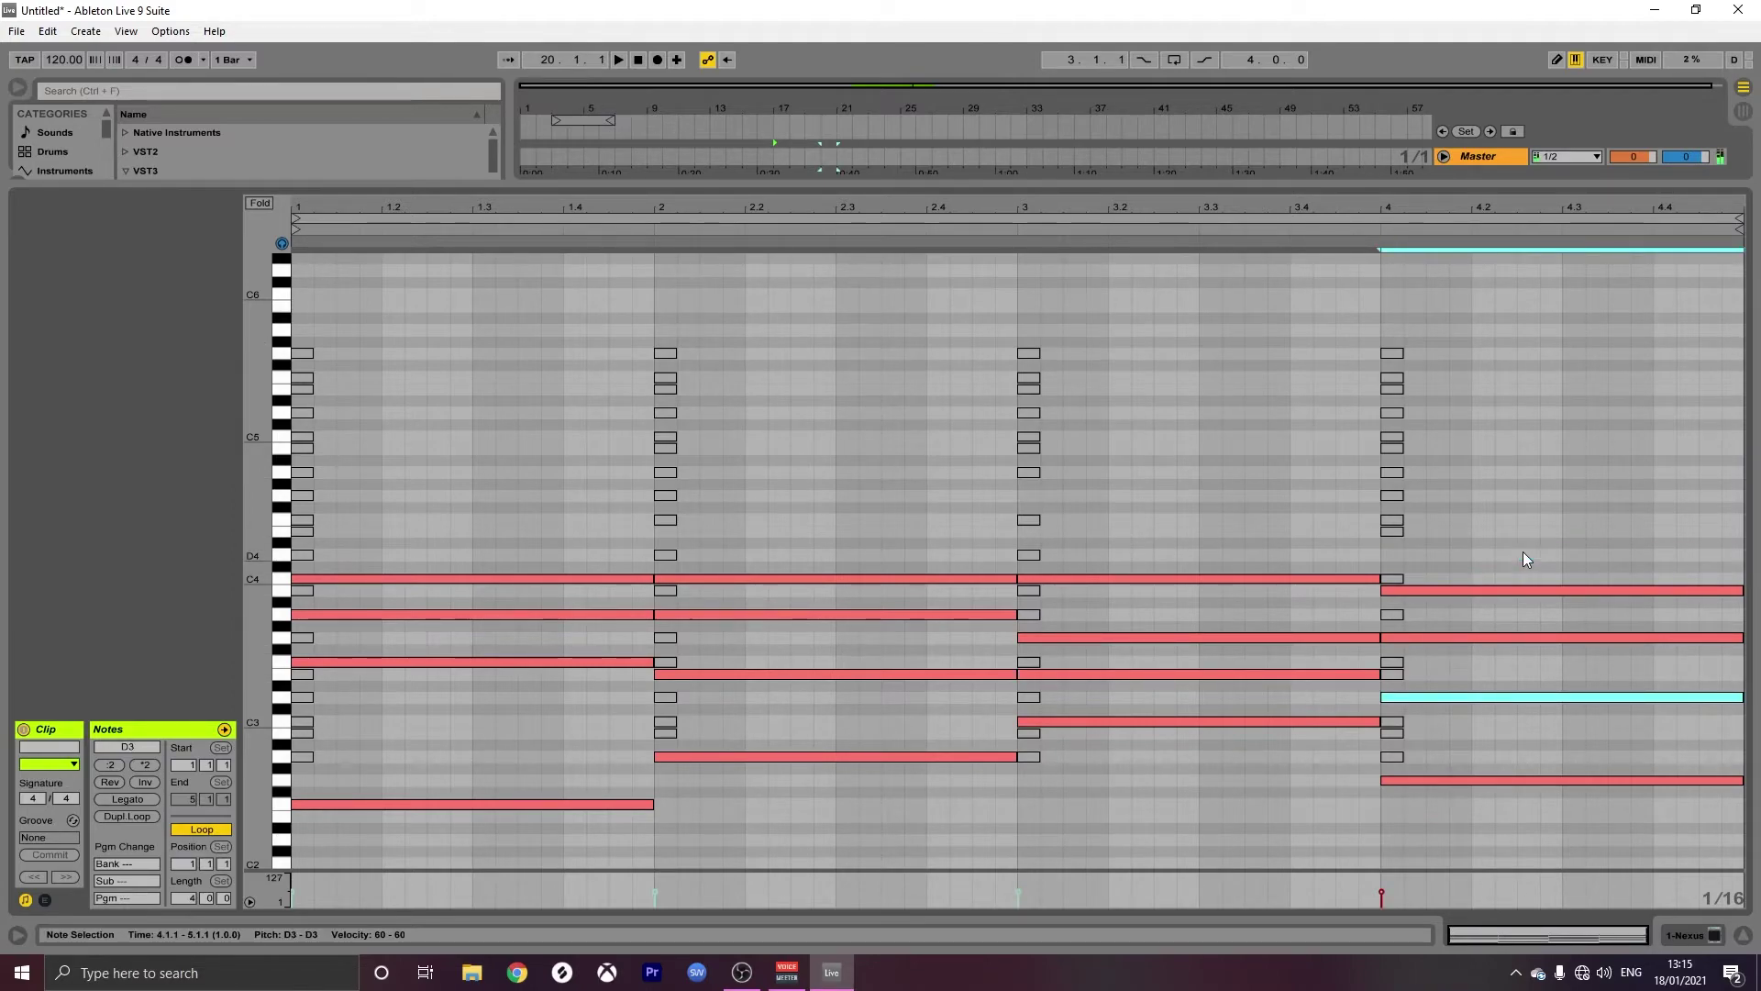
key(space)
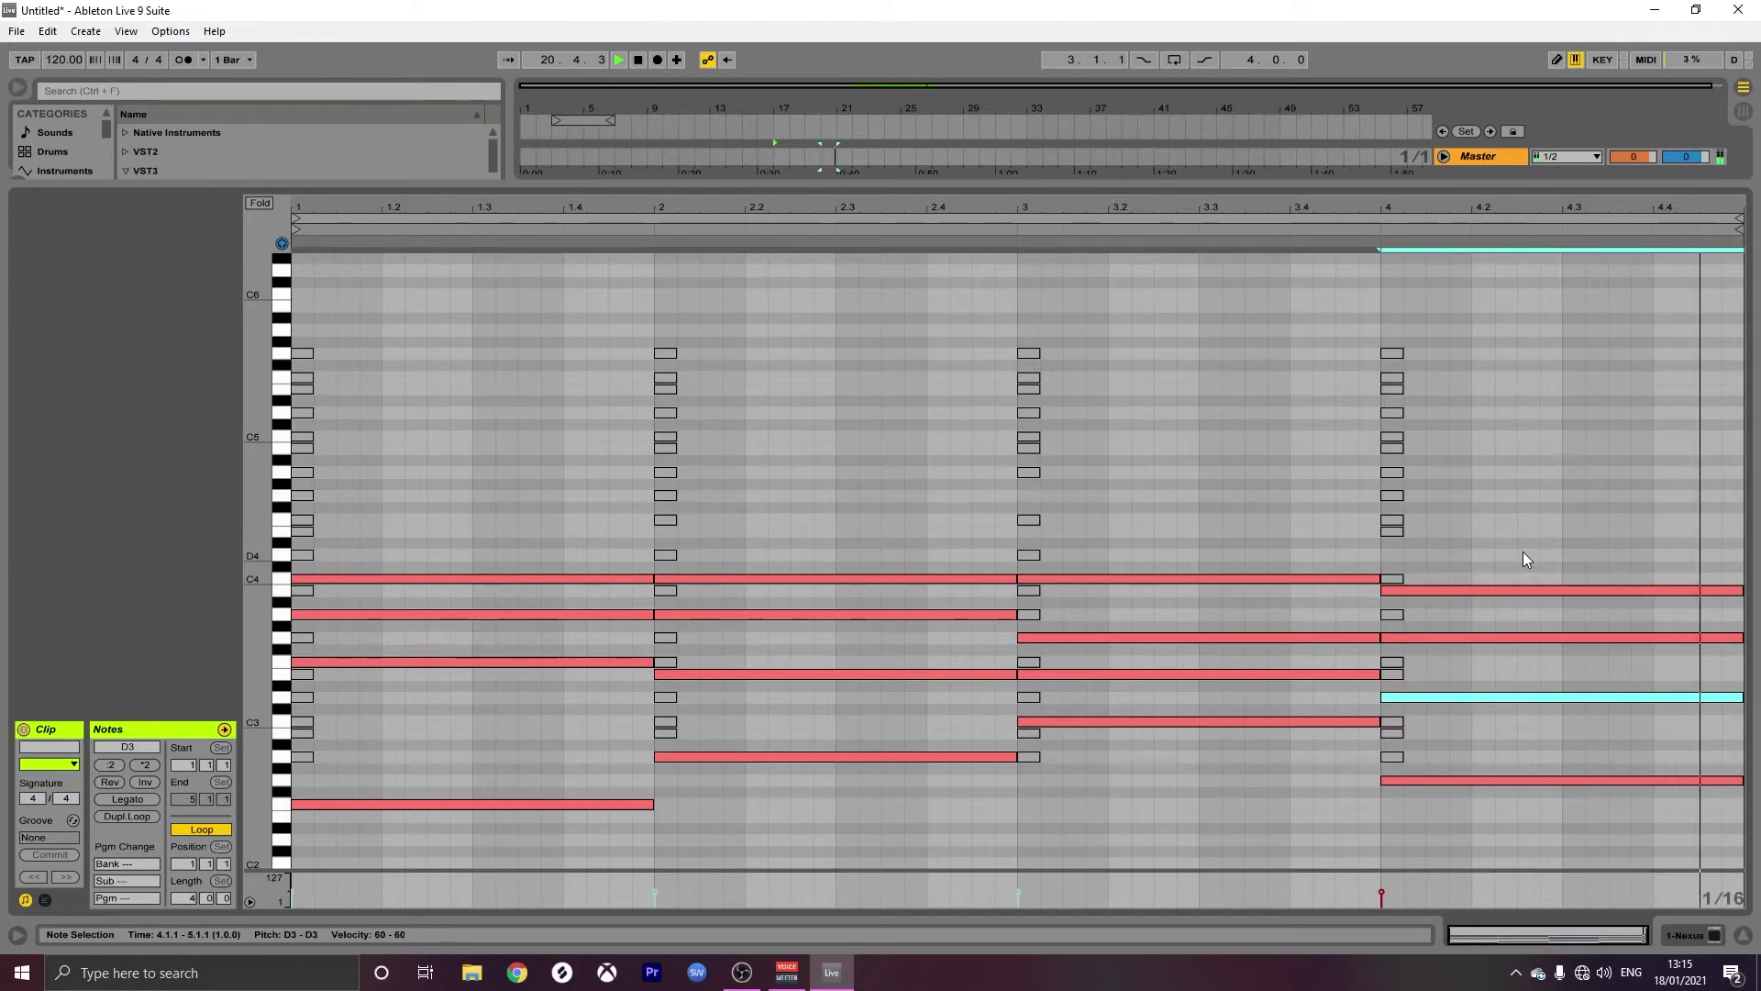
key(space)
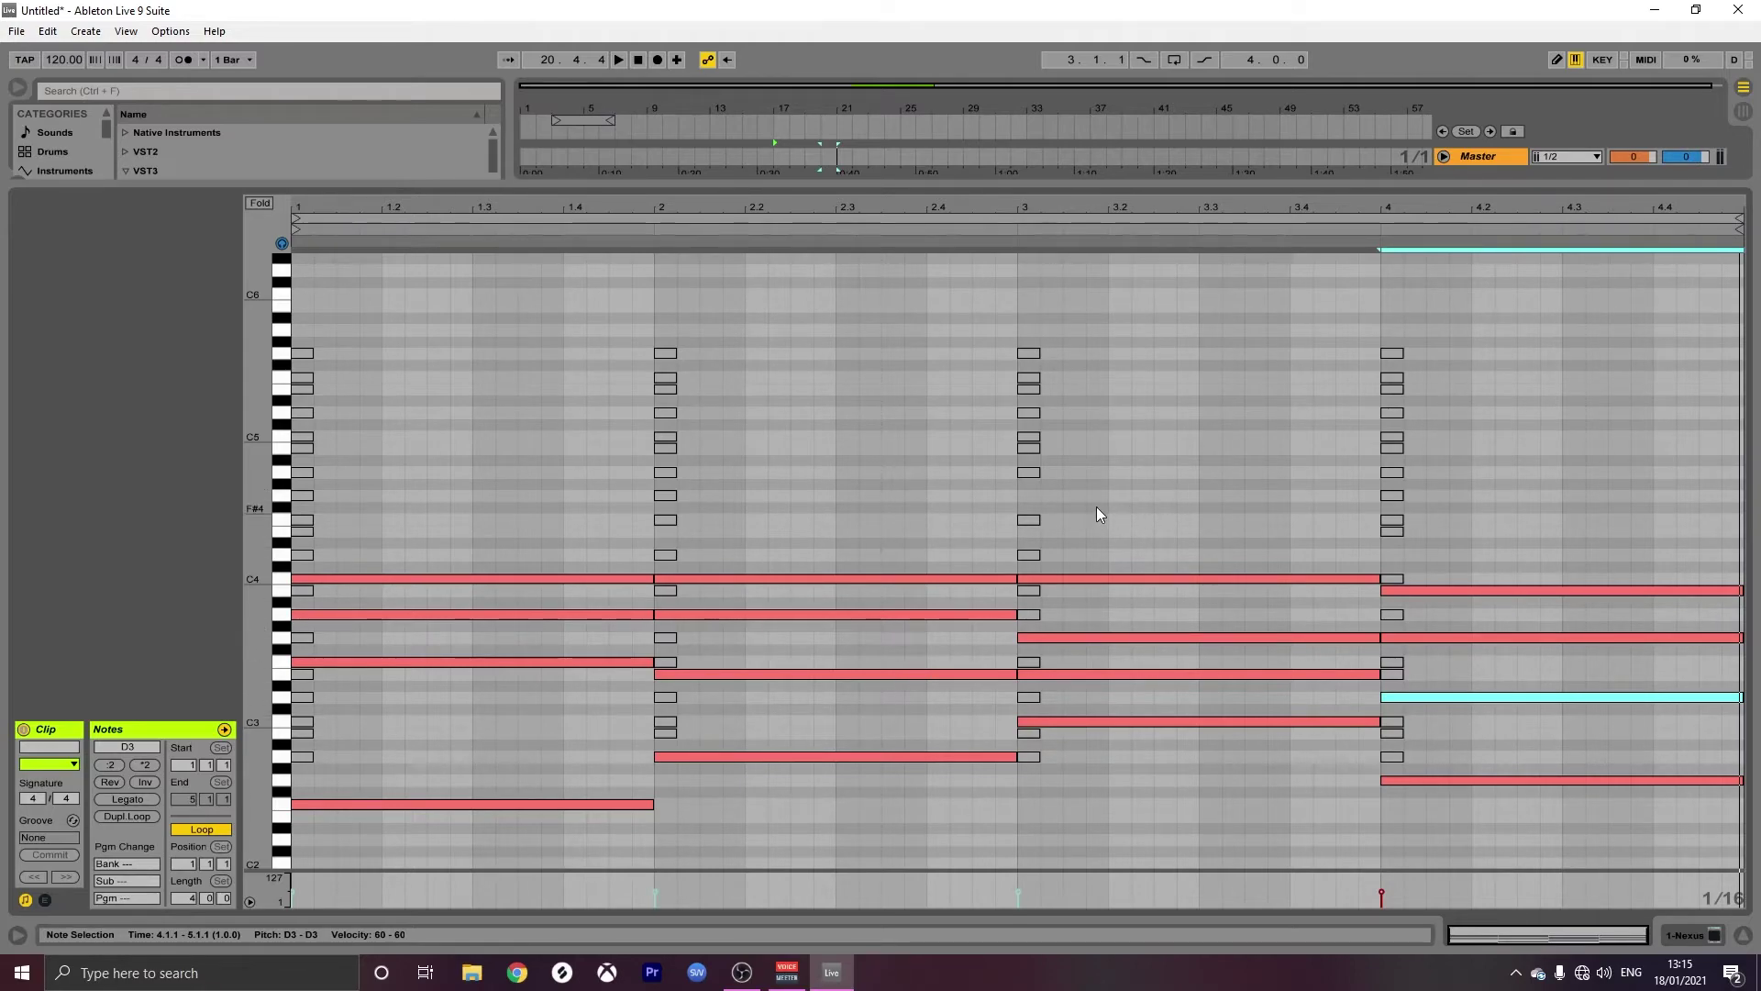
Try the bar 3 bass note an octave higher, return it to C3, and select the D3 and G3 notes in bar 4.
click(1138, 723)
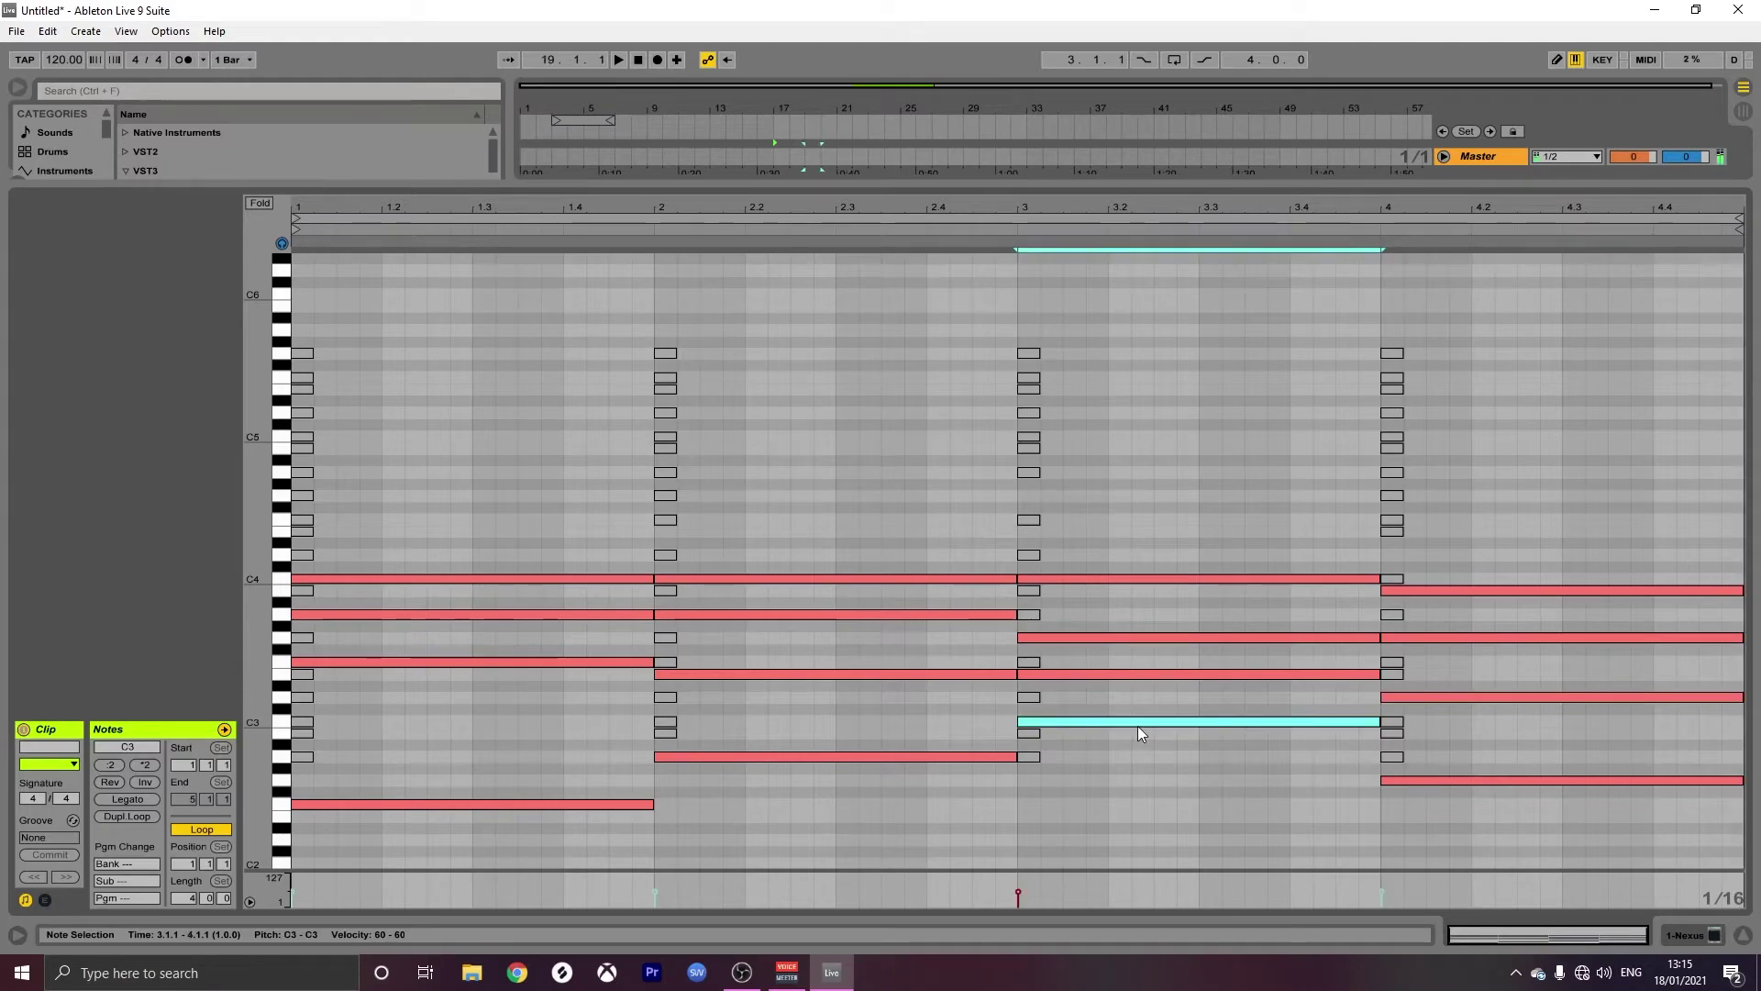
key(shift+Up)
key(shift+Down)
drag(1448, 620, 1462, 738)
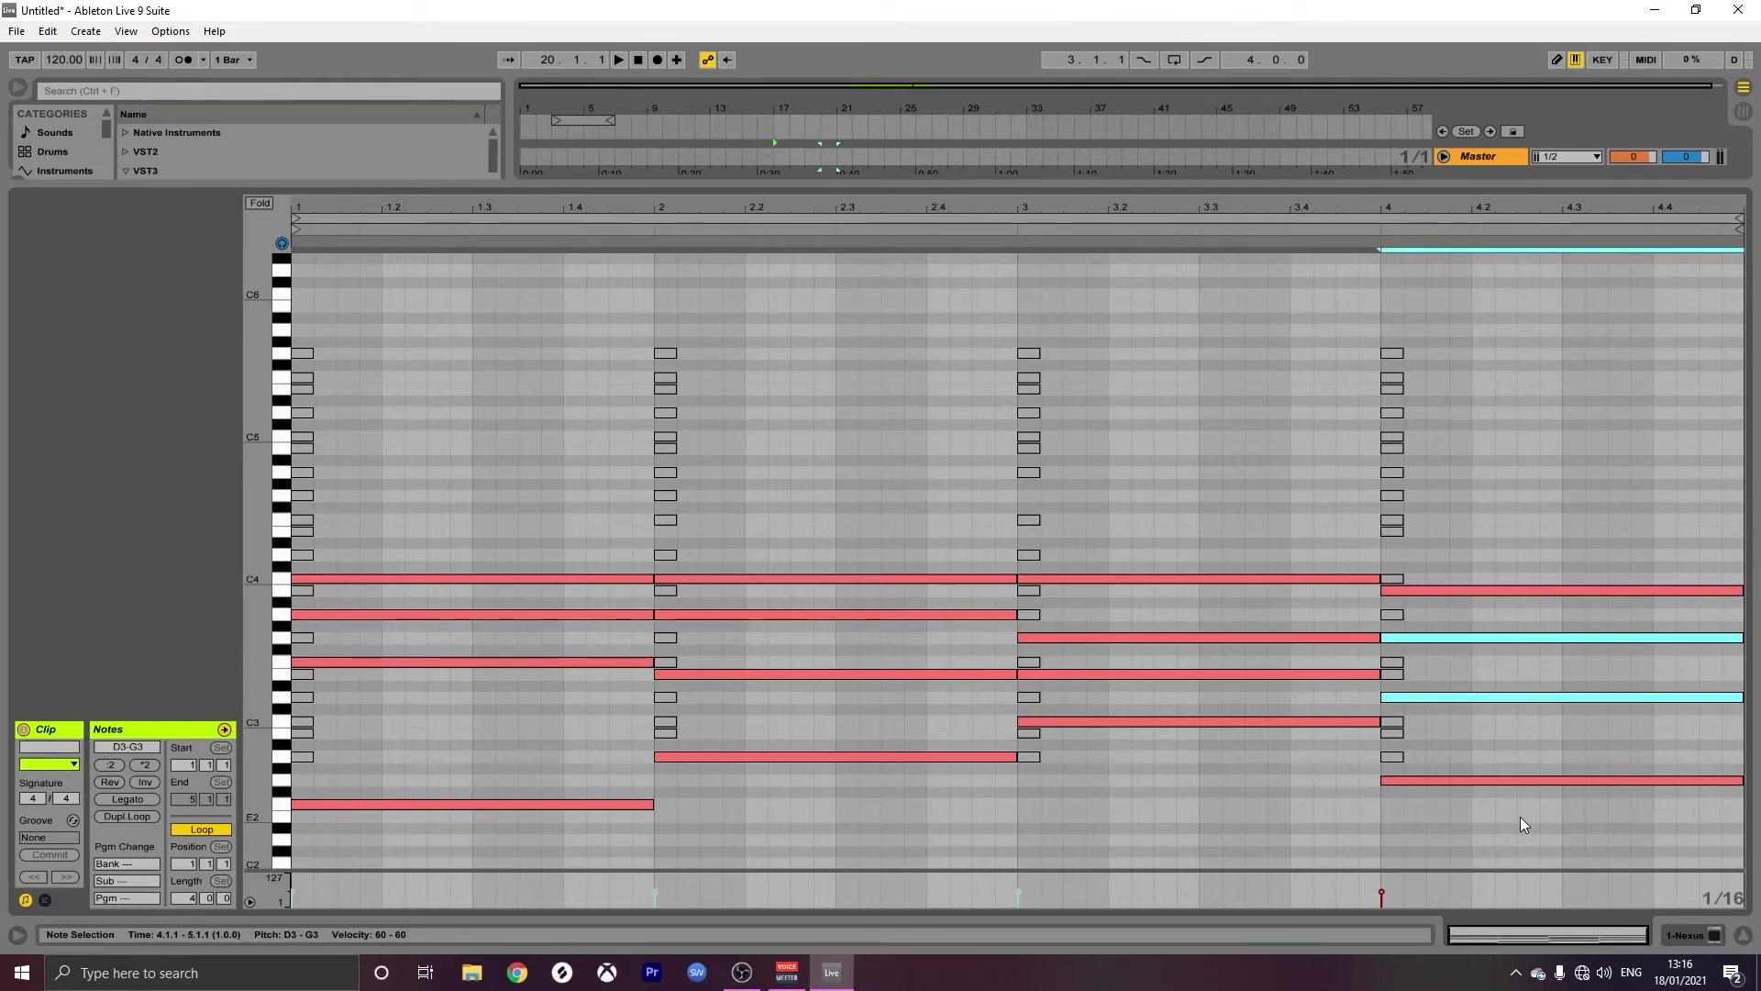
key(space)
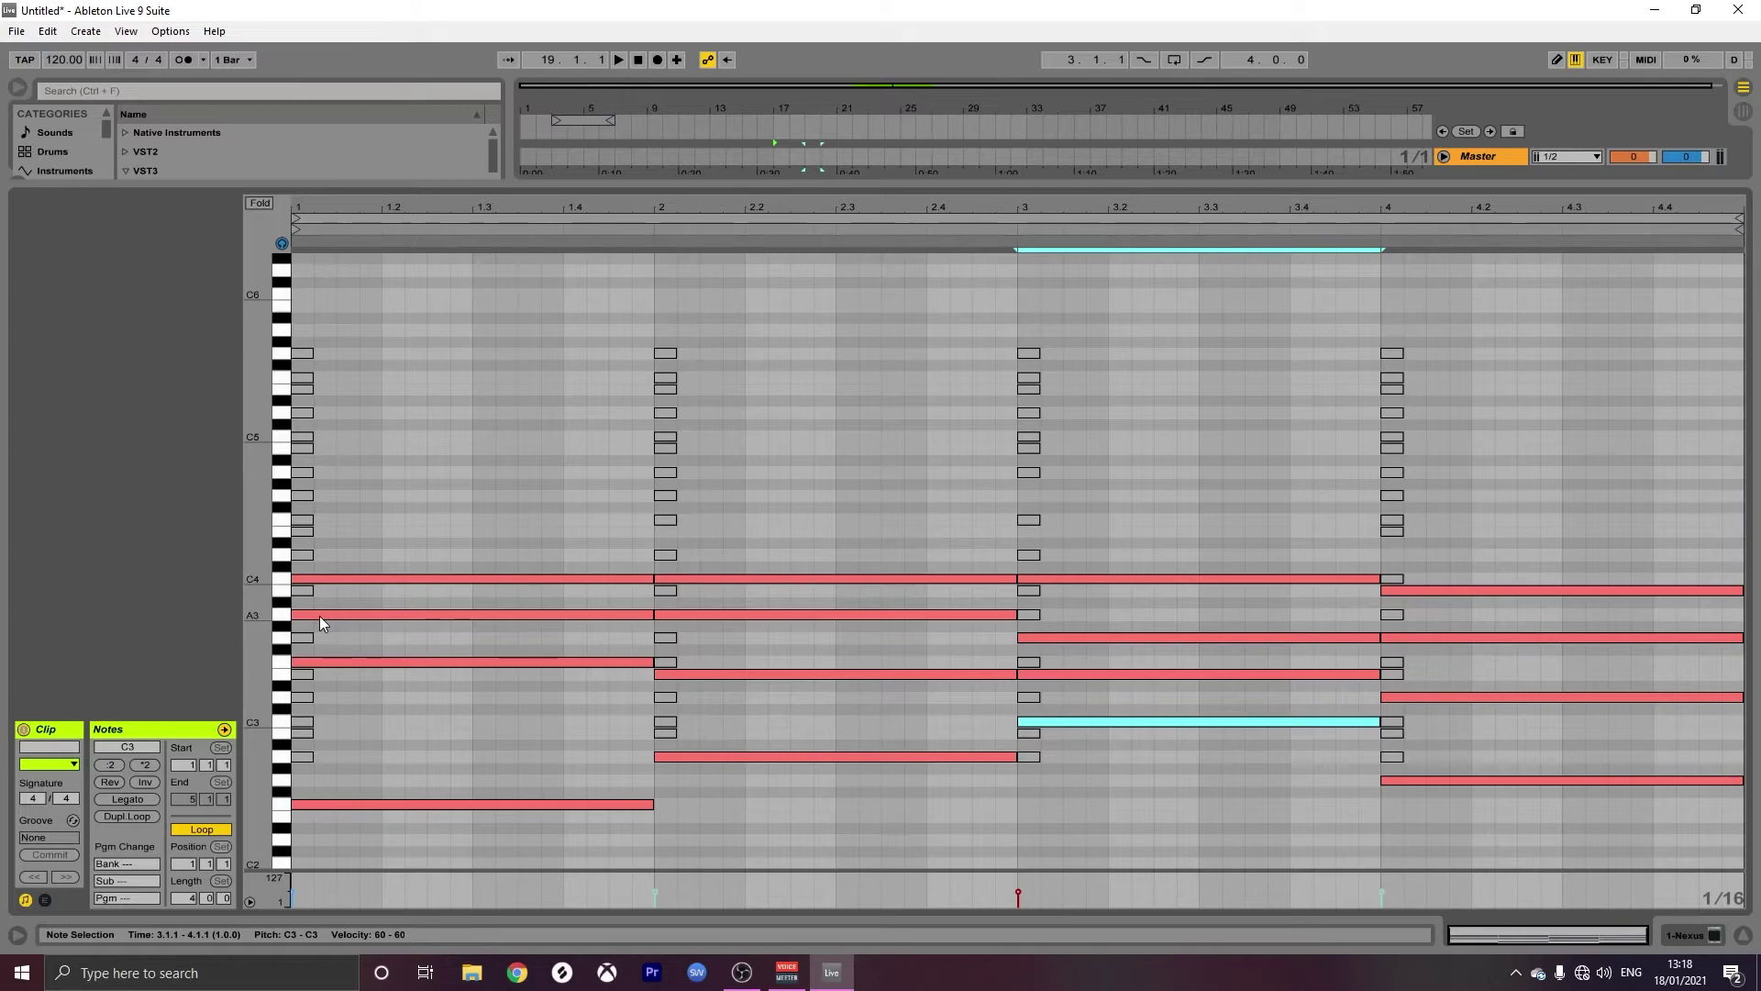
Move the A3 note in bar 1 down to G3 and the G3 note in bar 3 up to A3, and play the progression.
drag(319, 614, 322, 635)
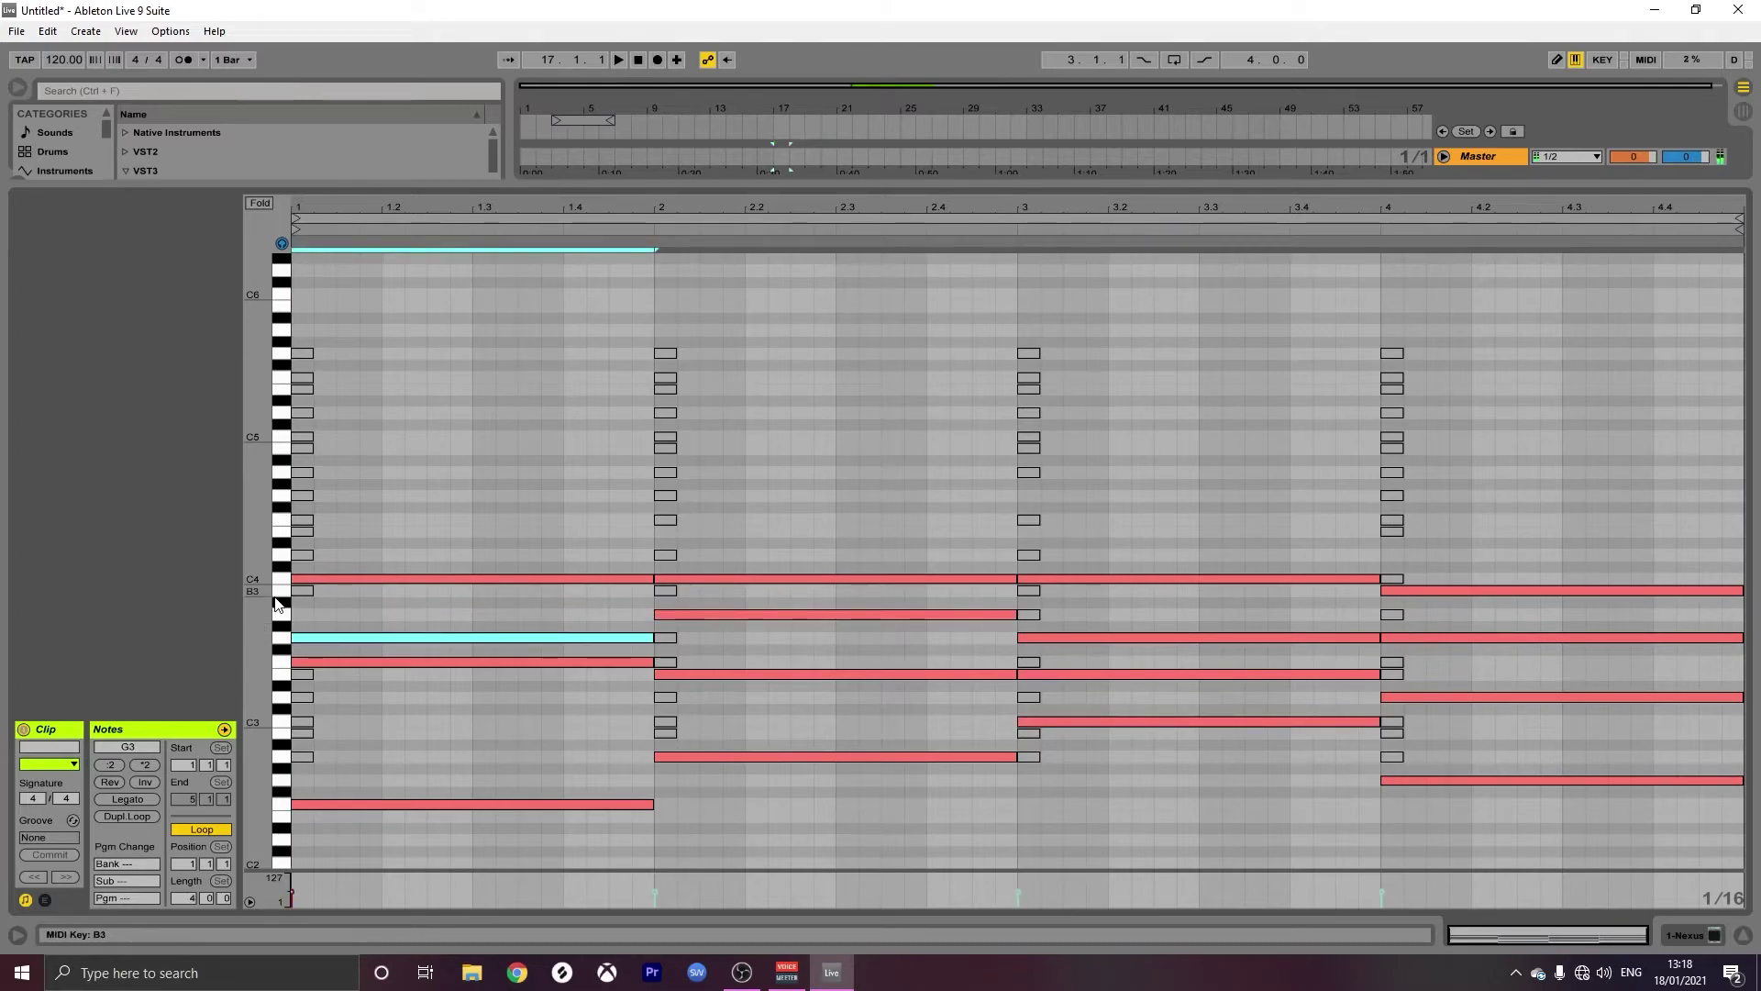
click(730, 613)
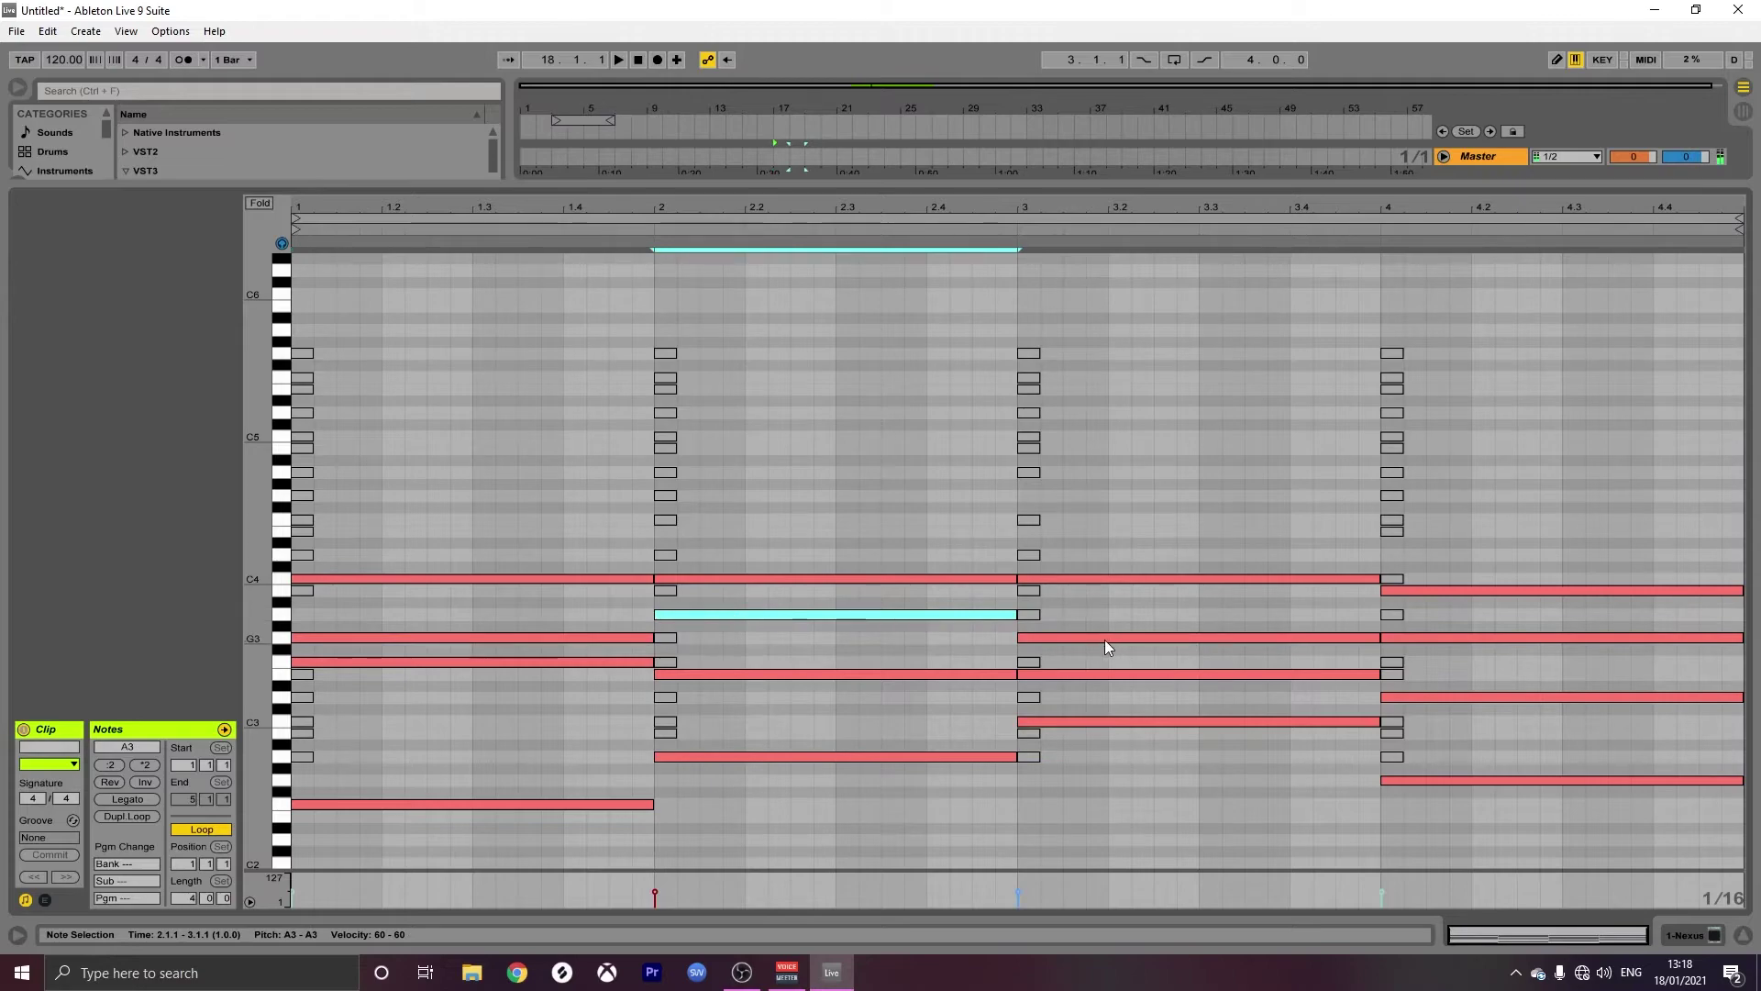
drag(1104, 640, 1102, 618)
key(space)
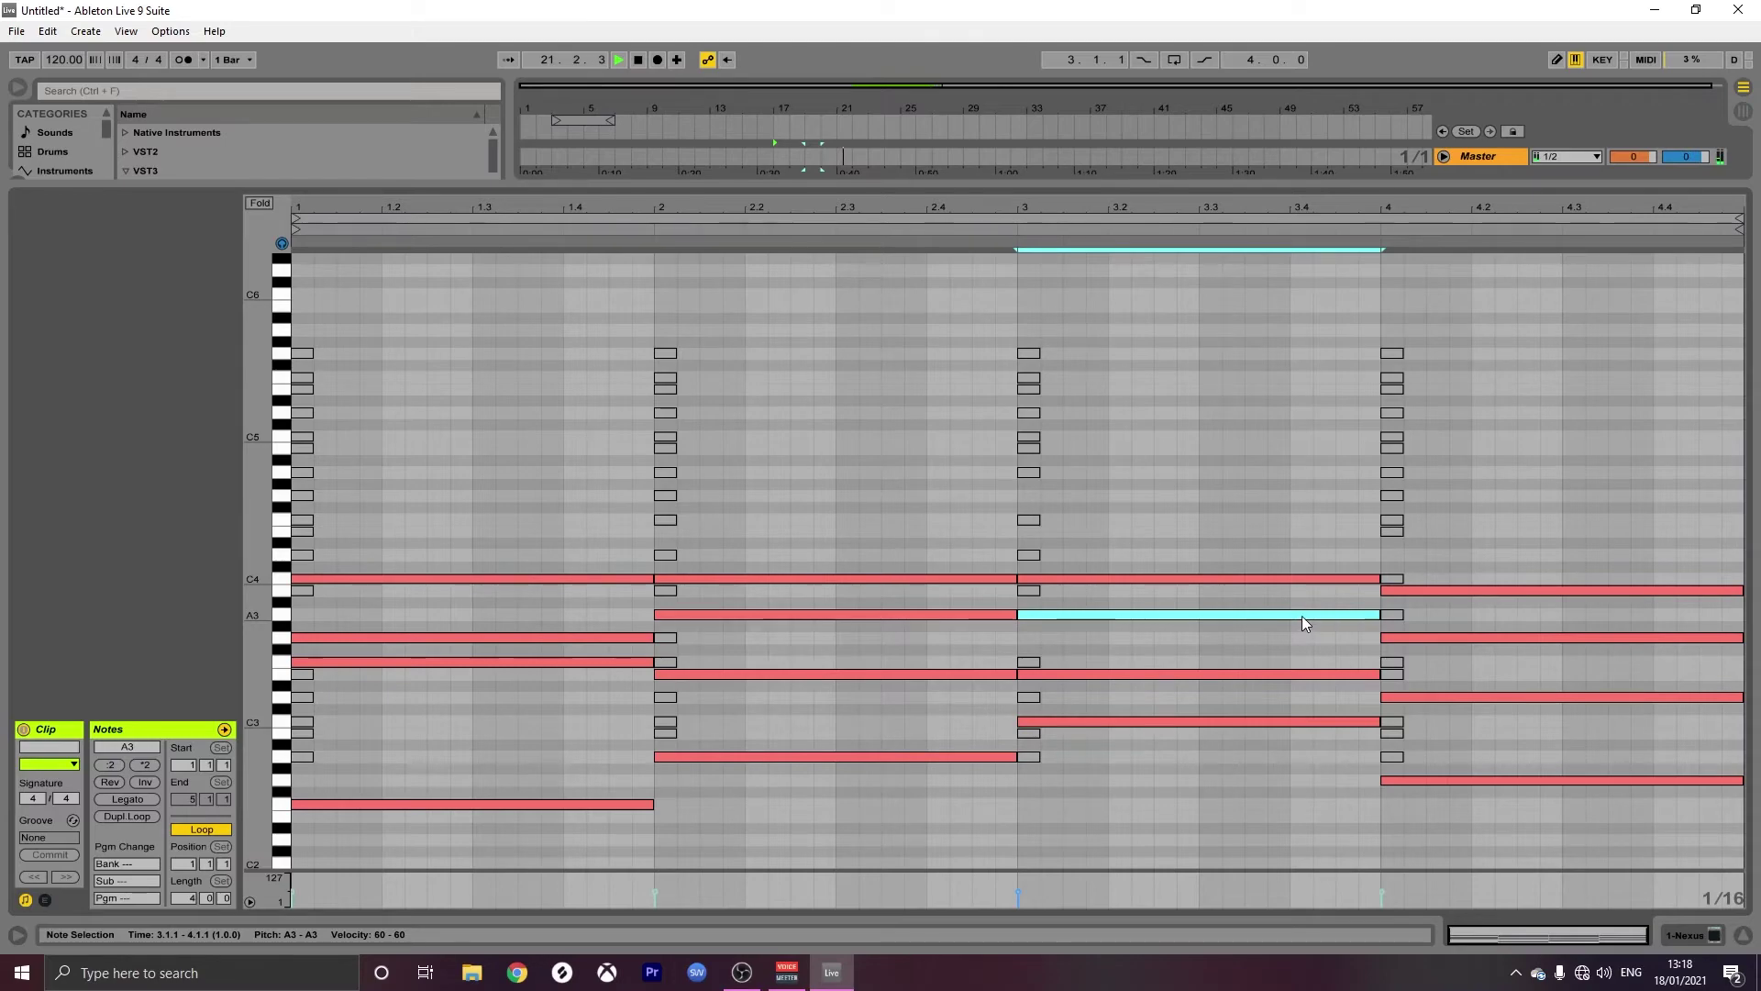
key(space)
key(space)
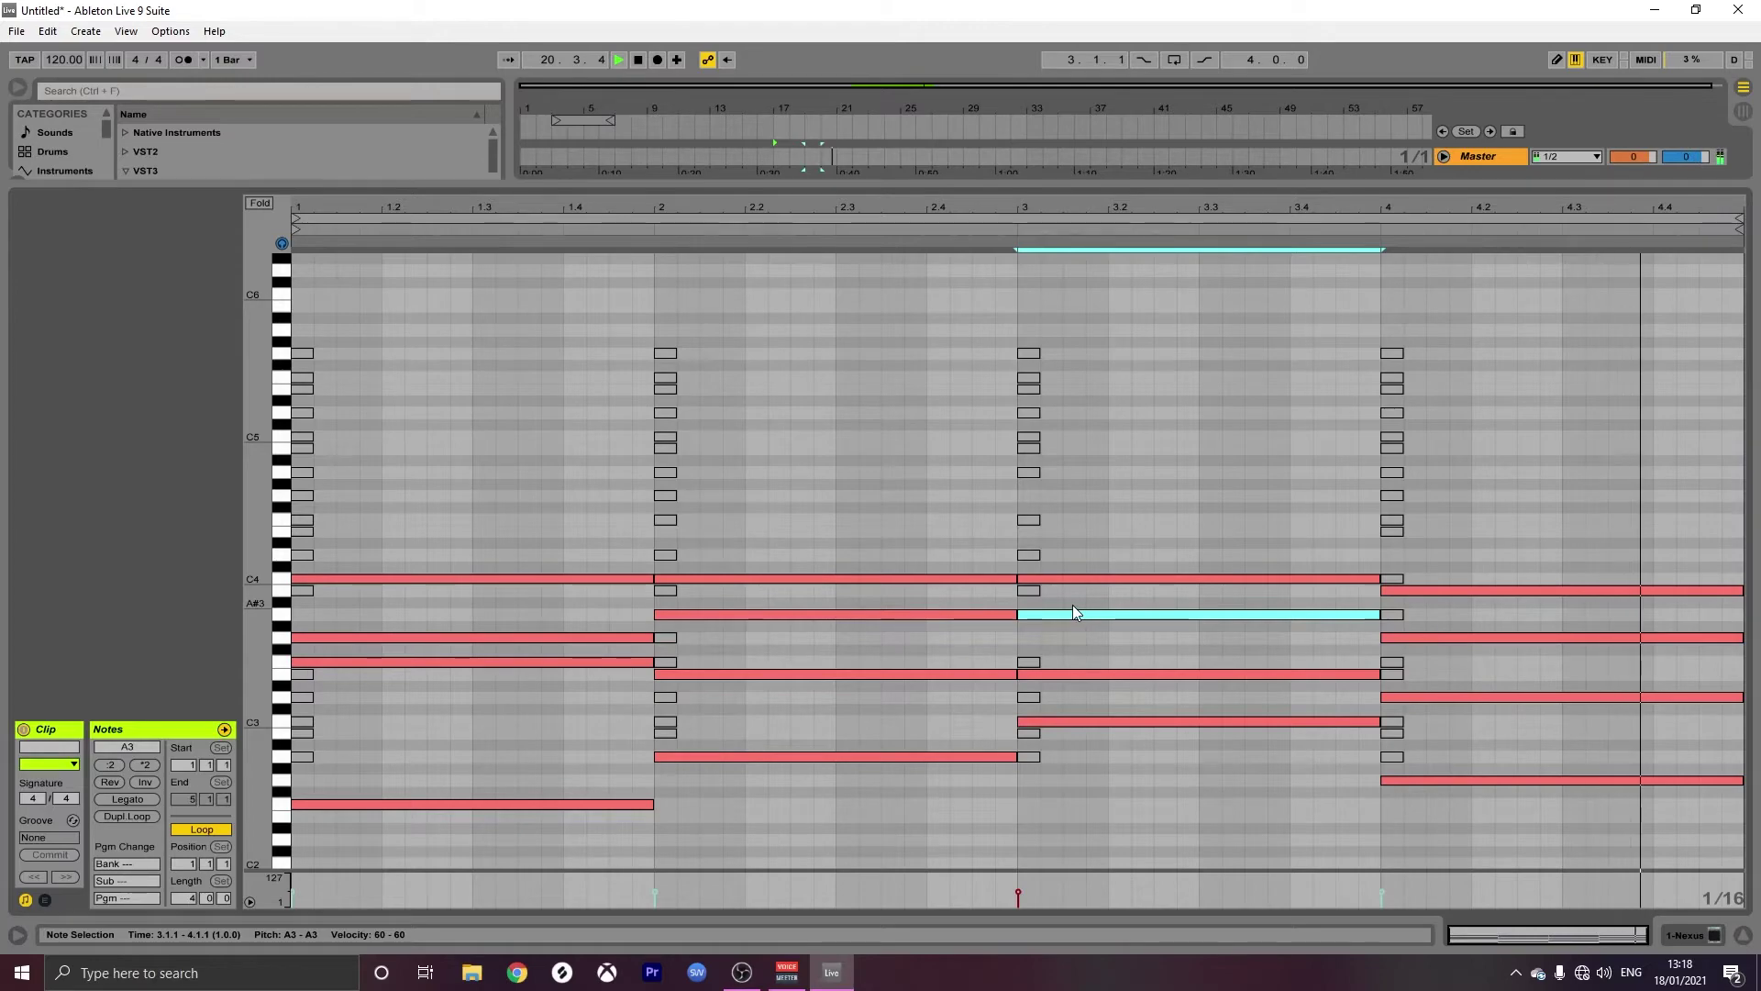
key(space)
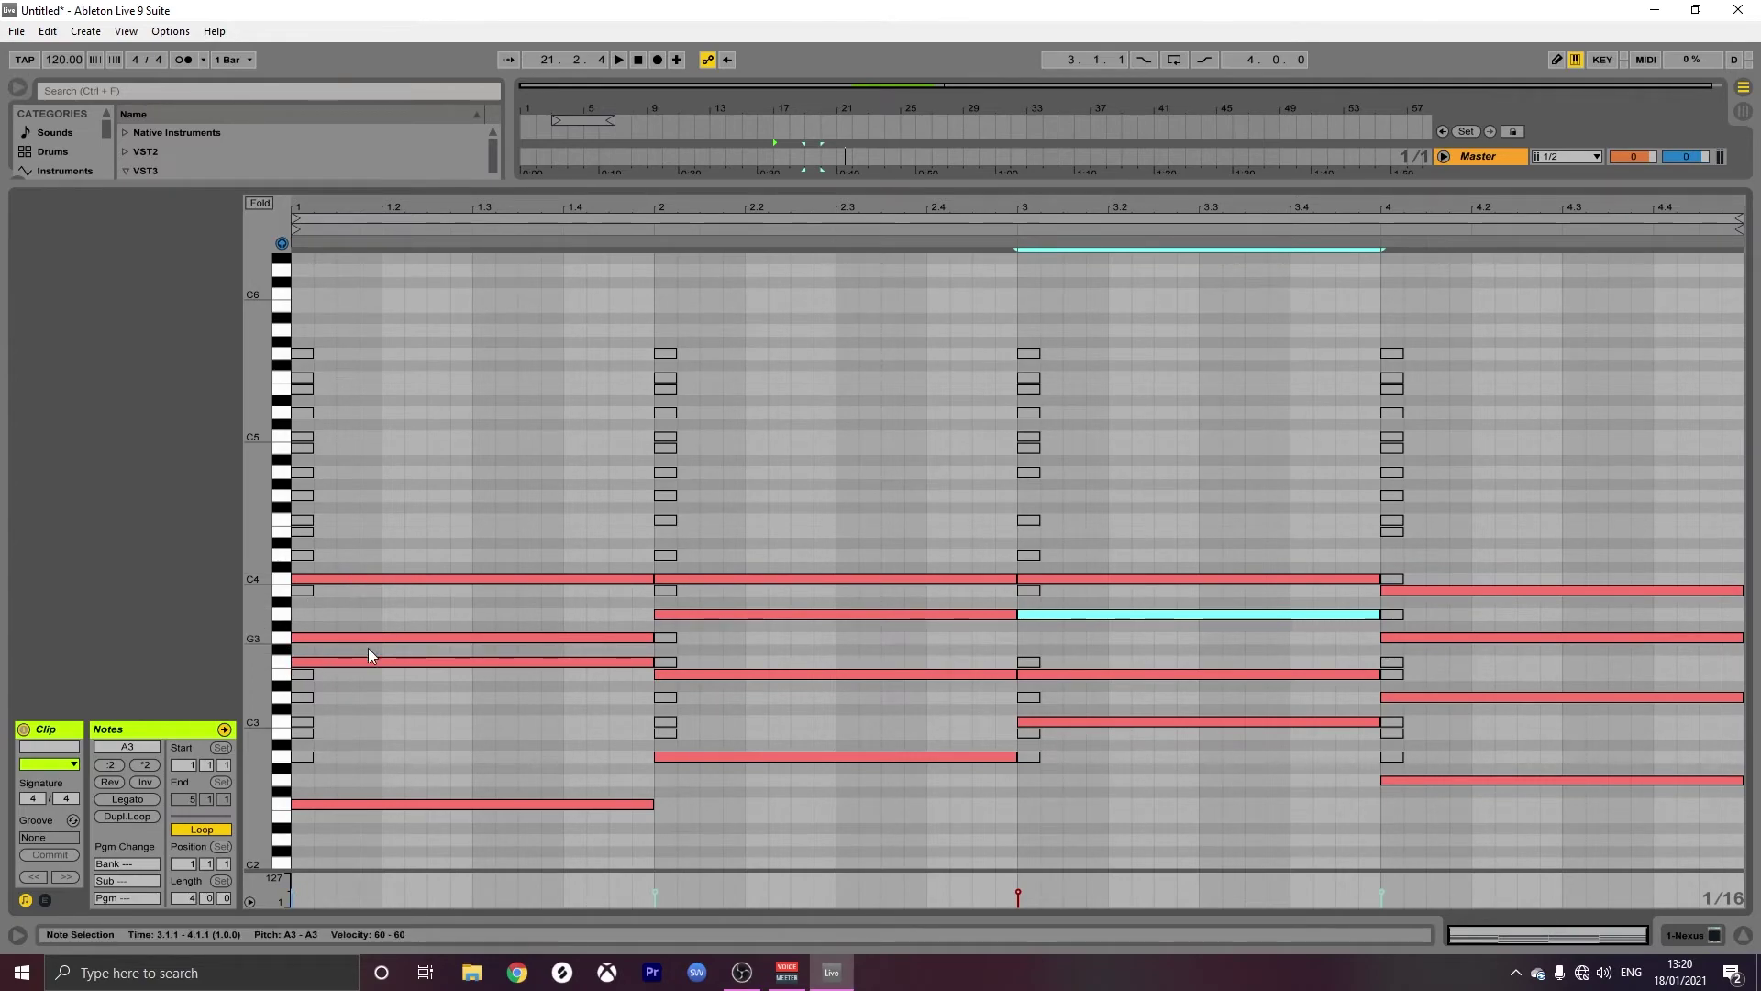
Add a copy of the bar 1 C4 note on E4 above the chord.
click(389, 576)
drag(389, 576, 387, 535)
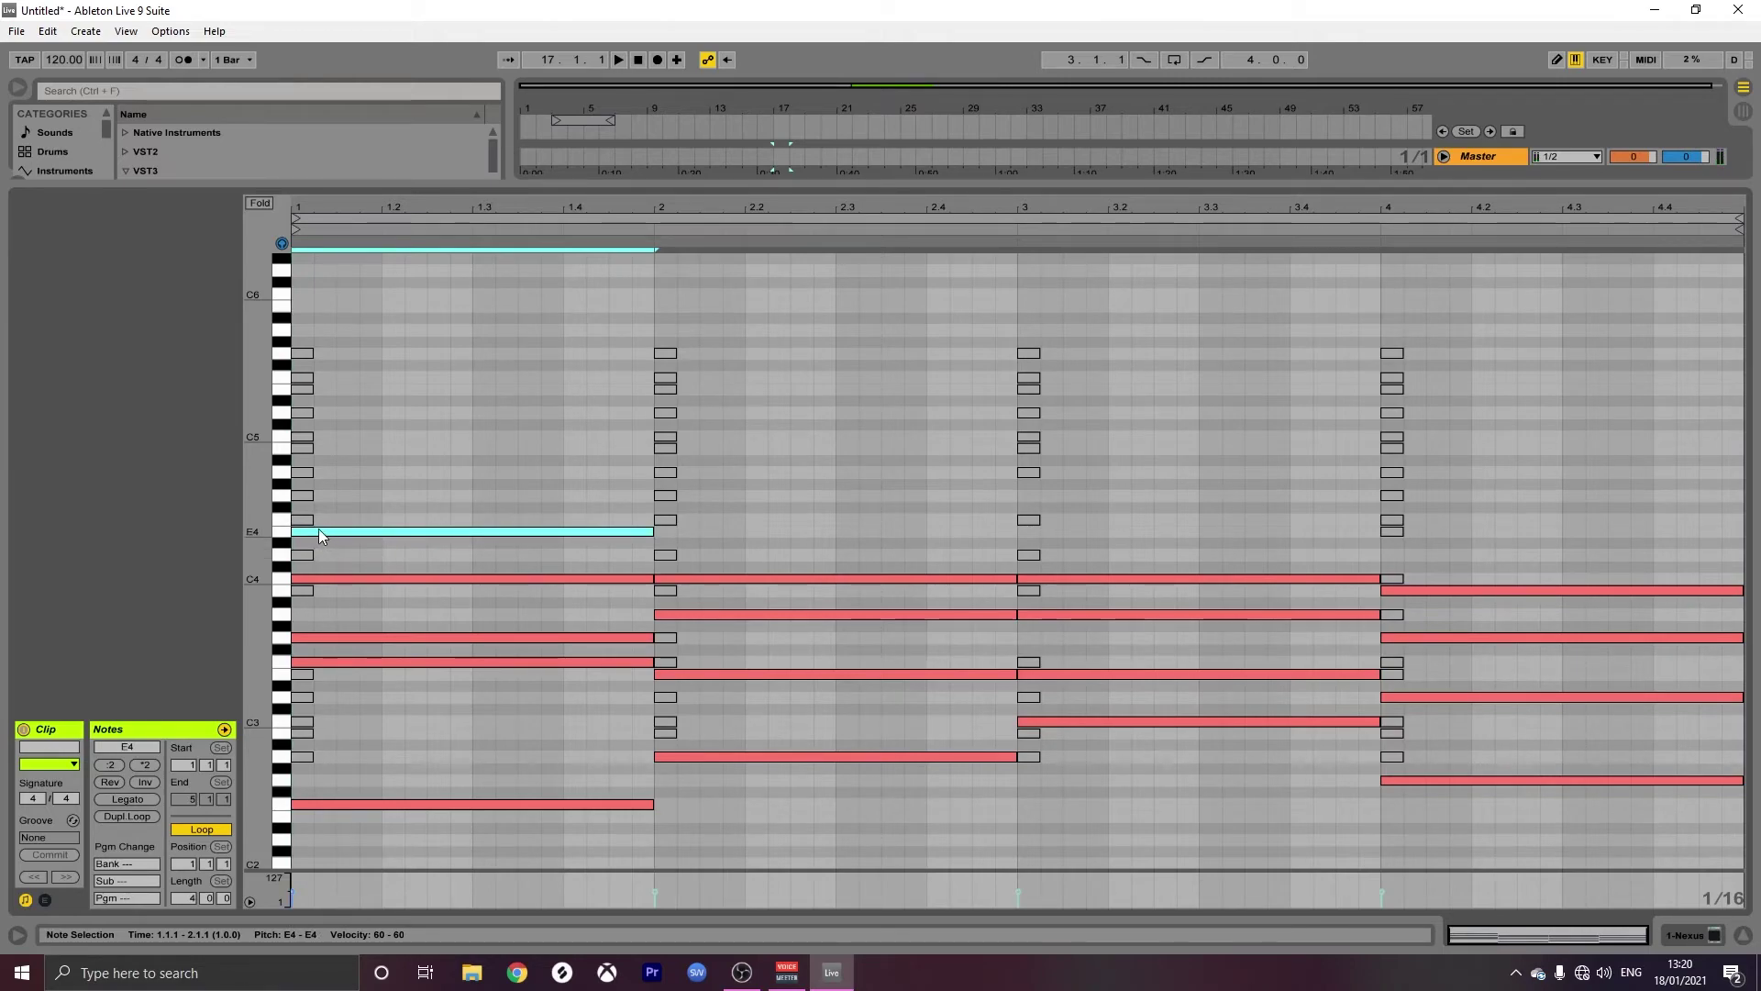
Try a copy of the bar 1 E4 note on G4, return it to E4, and play the progression.
drag(318, 530, 315, 497)
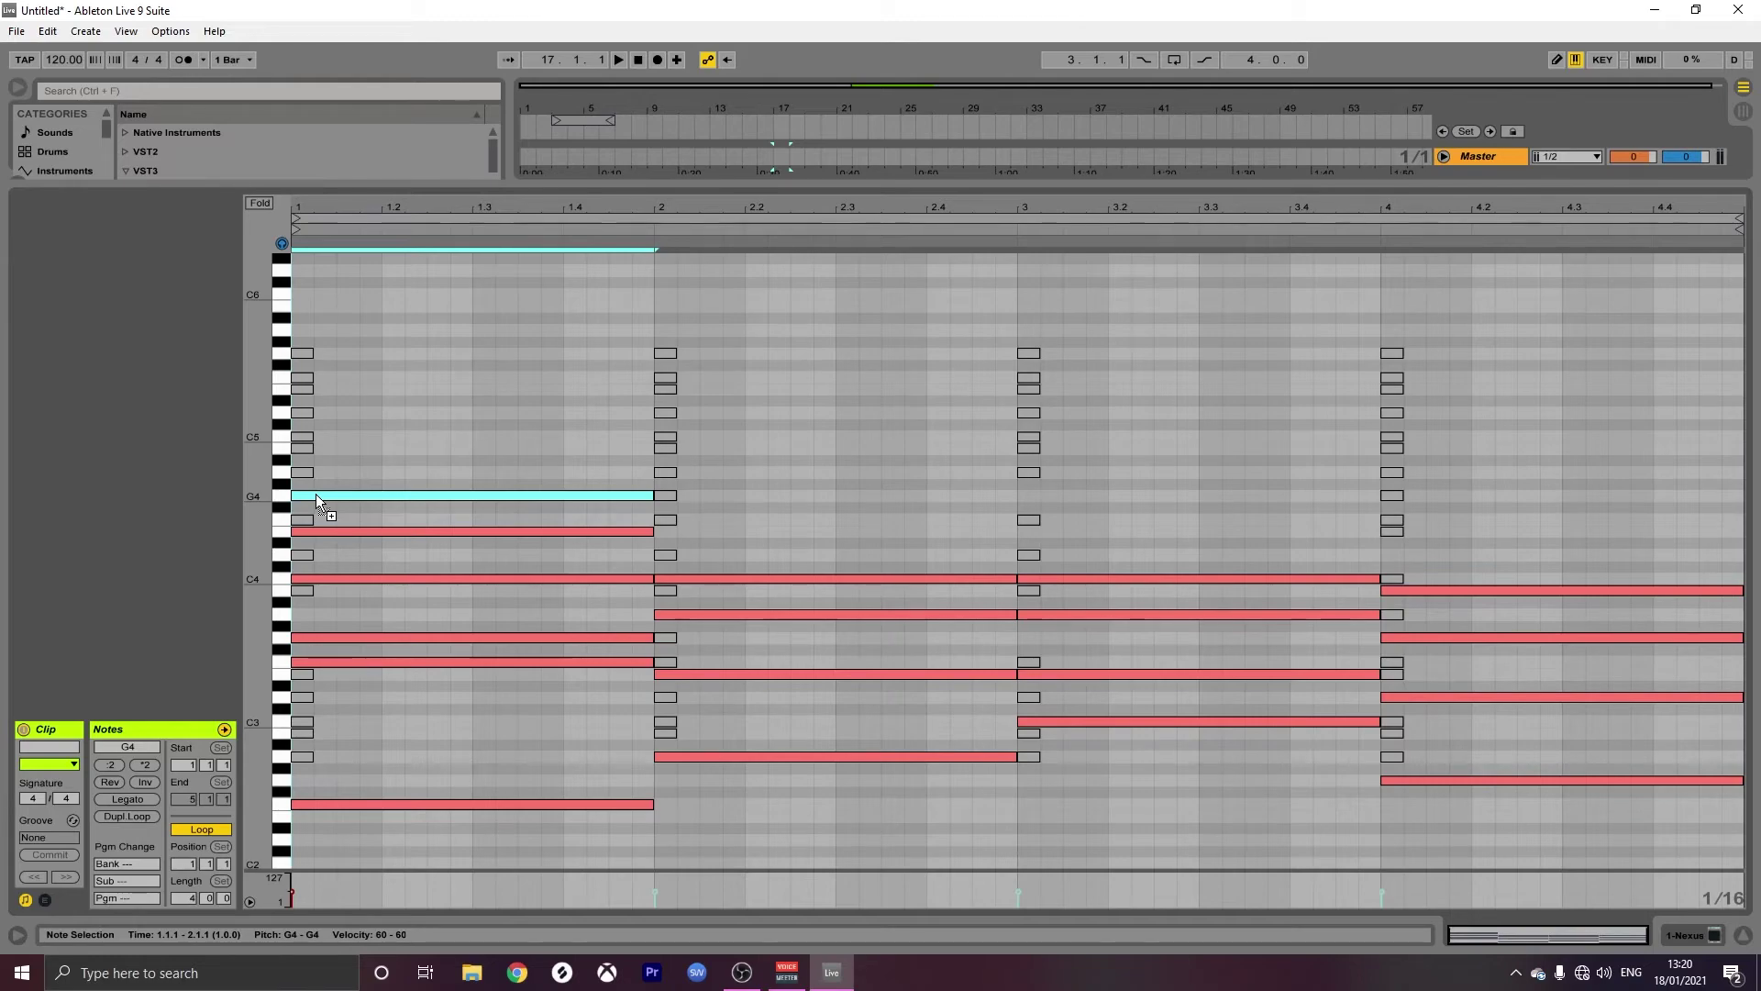
drag(316, 499, 317, 533)
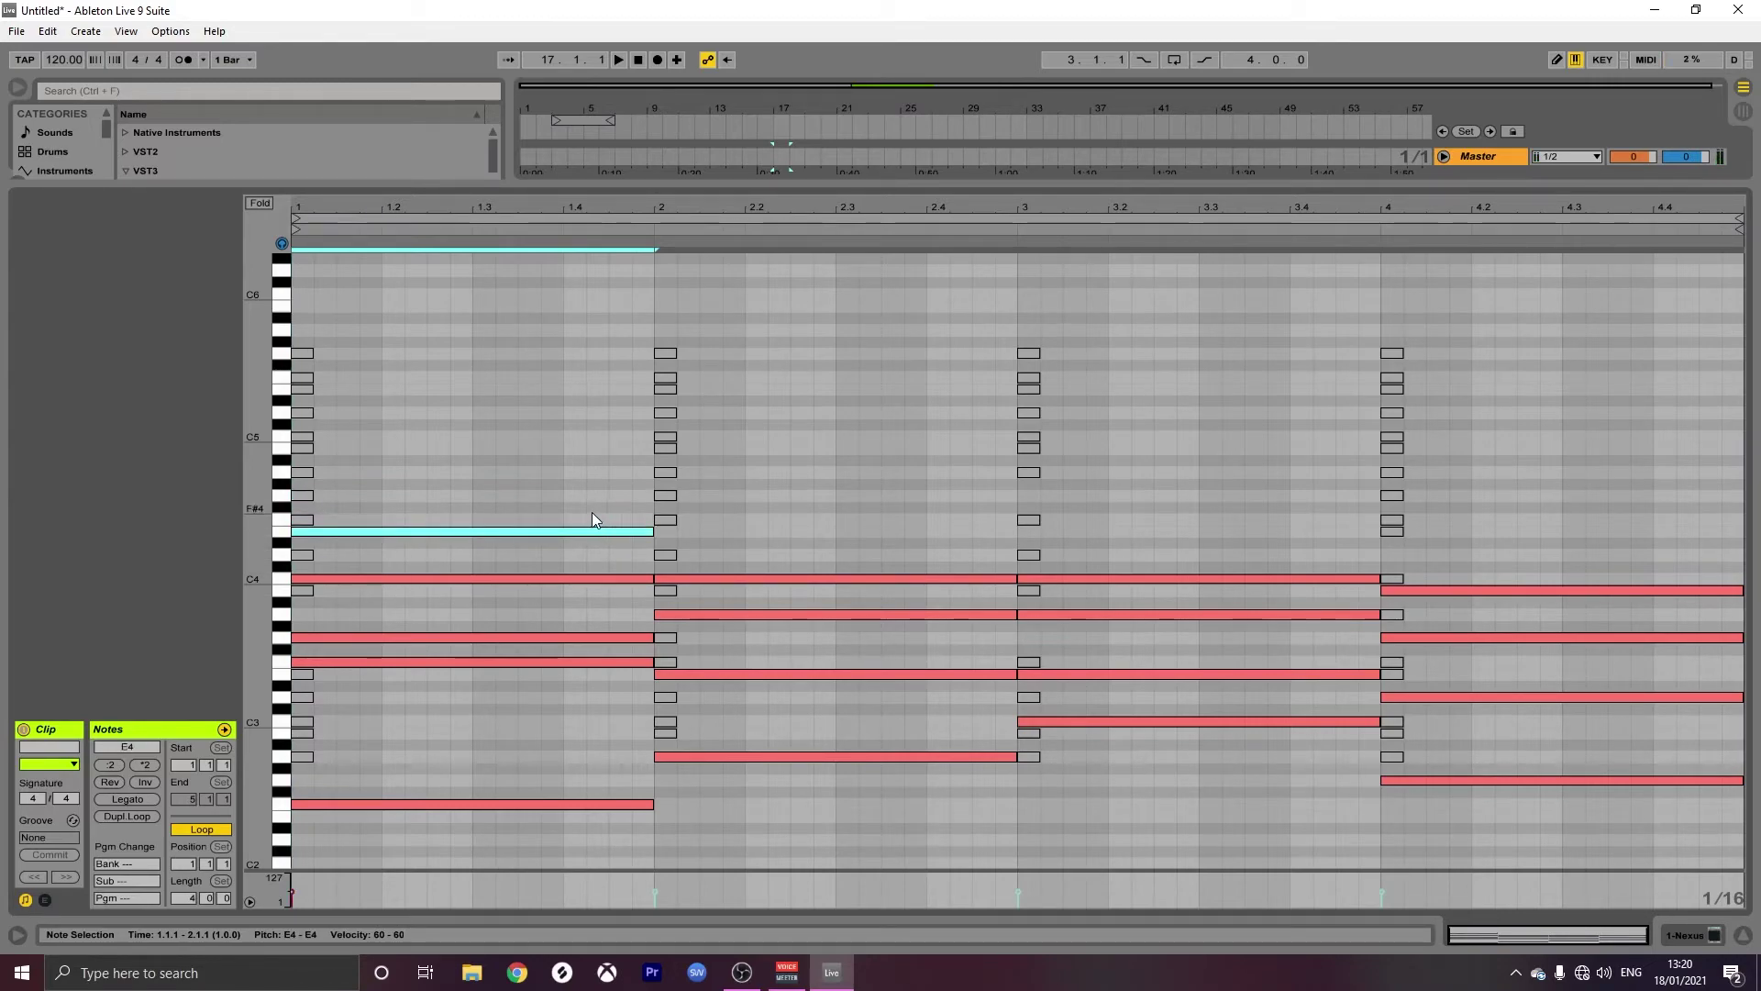
key(space)
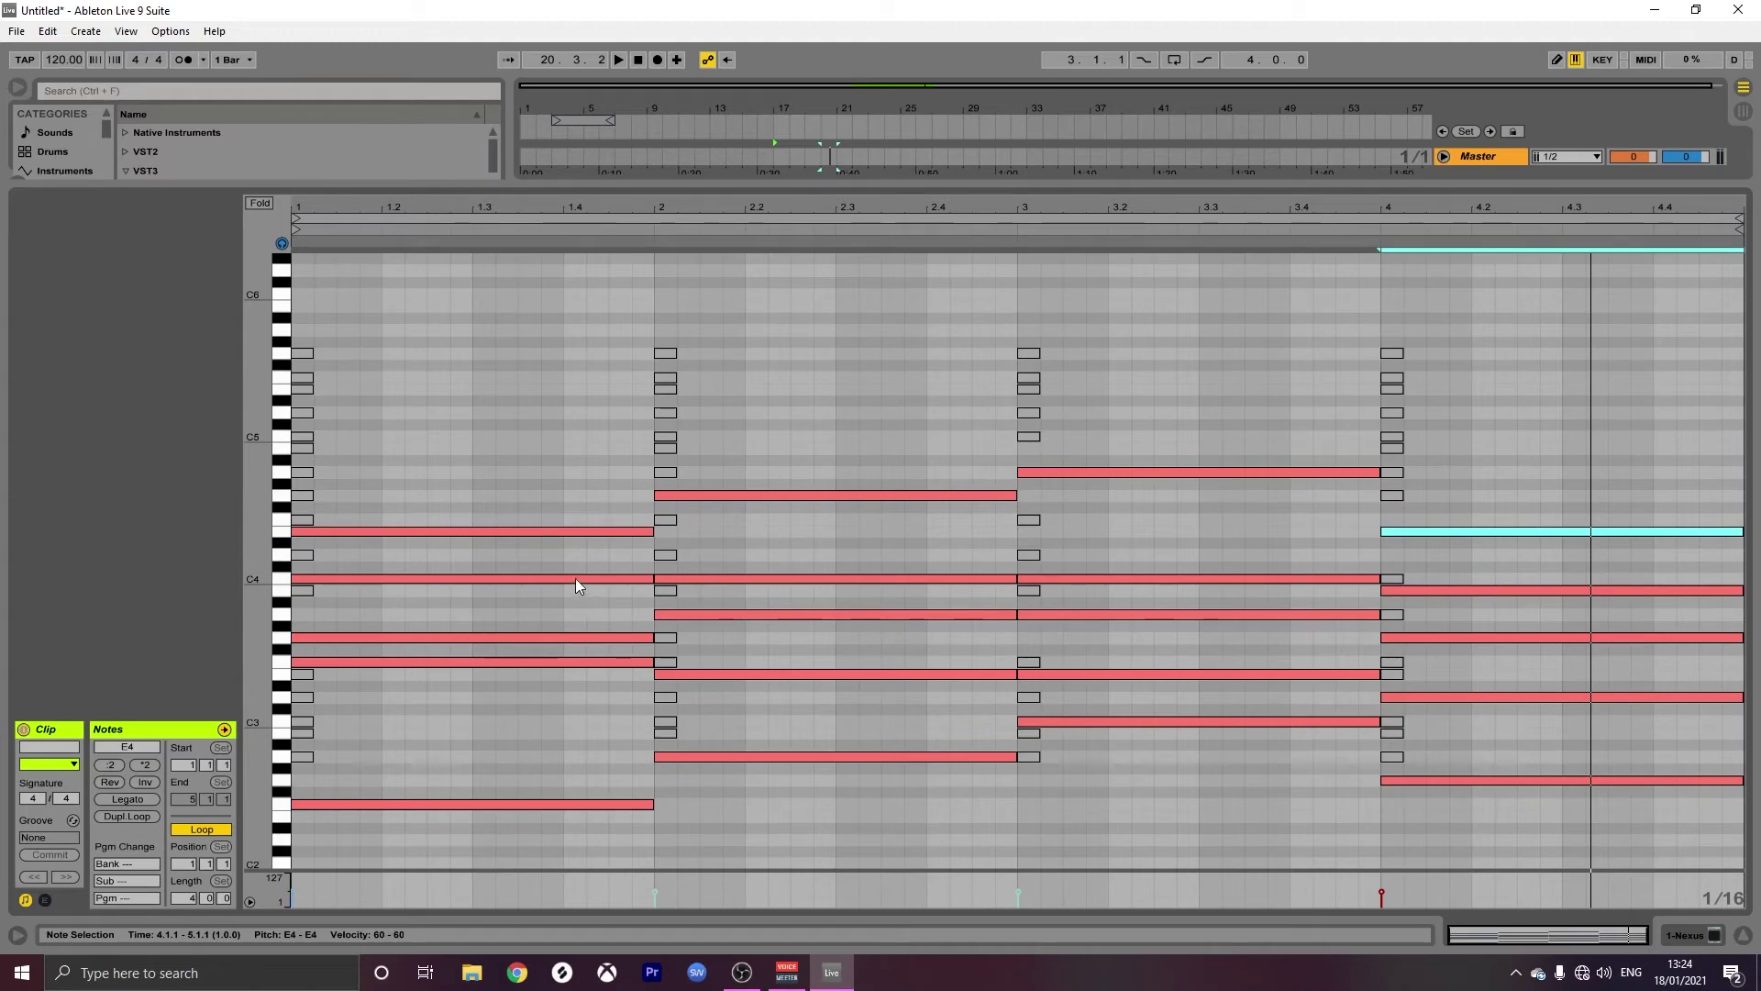
key(space)
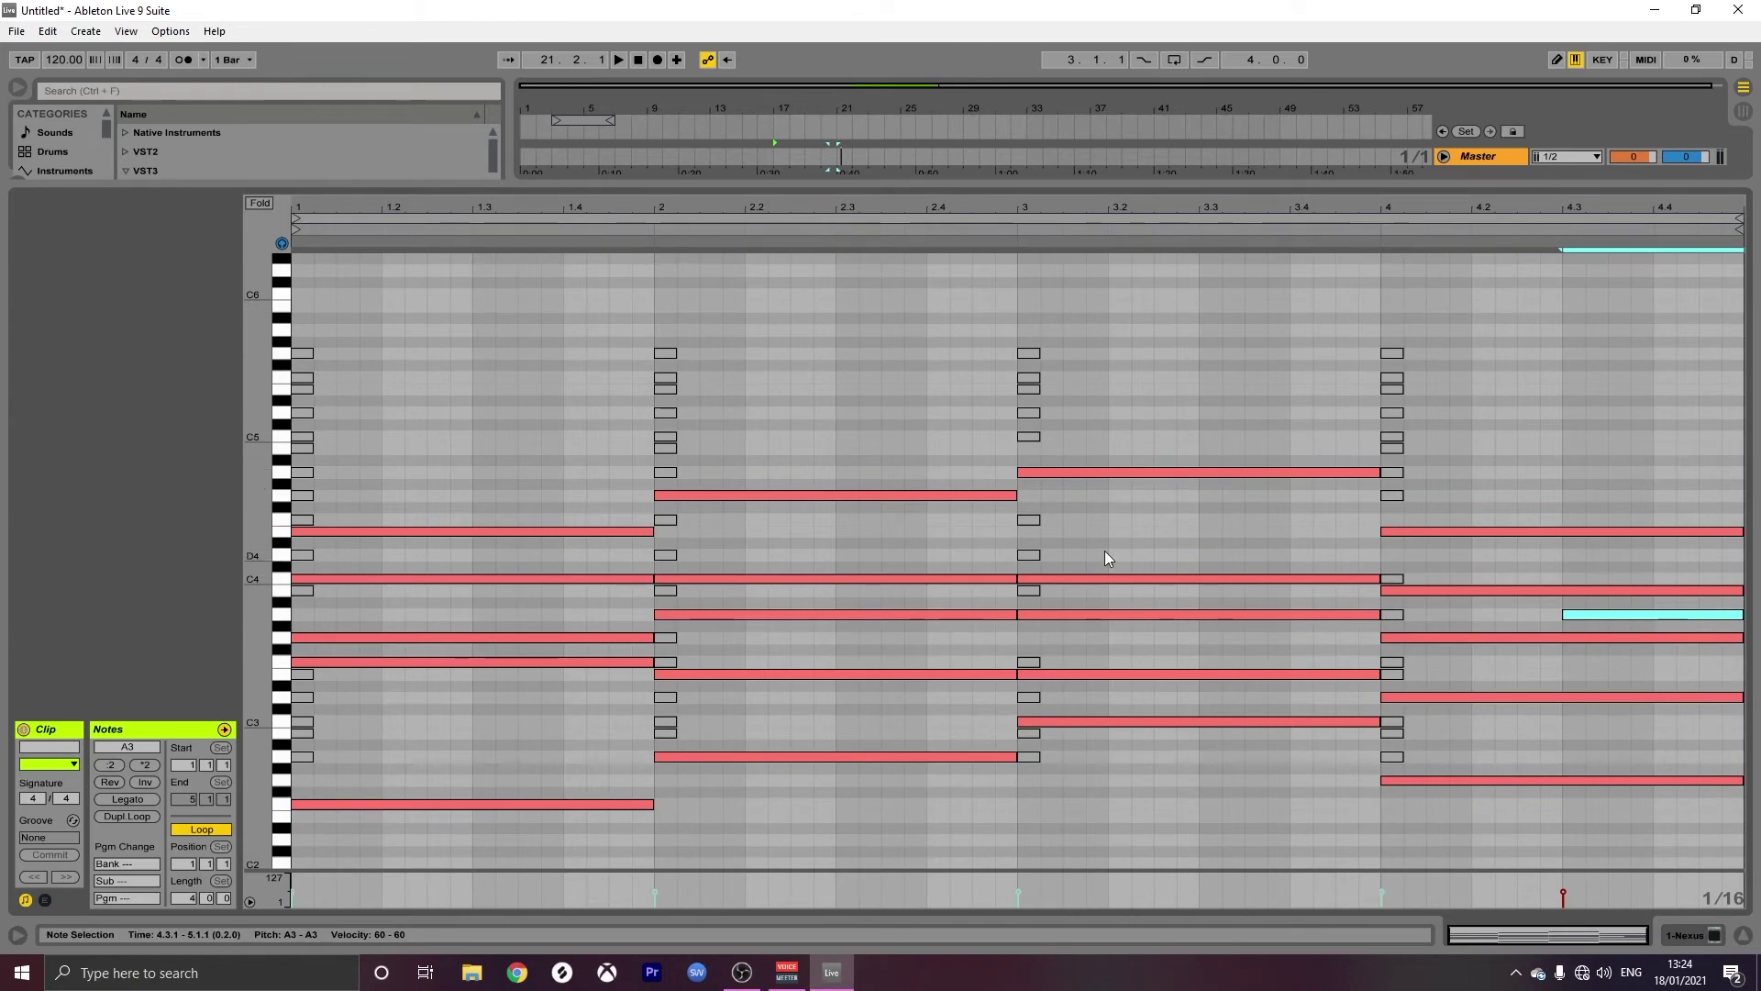
Lower the melody notes G4 in bar 2, A4 in bar 3 and E4 in bars 1 and 4 by an octave, and play the progression.
click(998, 498)
shift+click(1080, 474)
key(shift+Down)
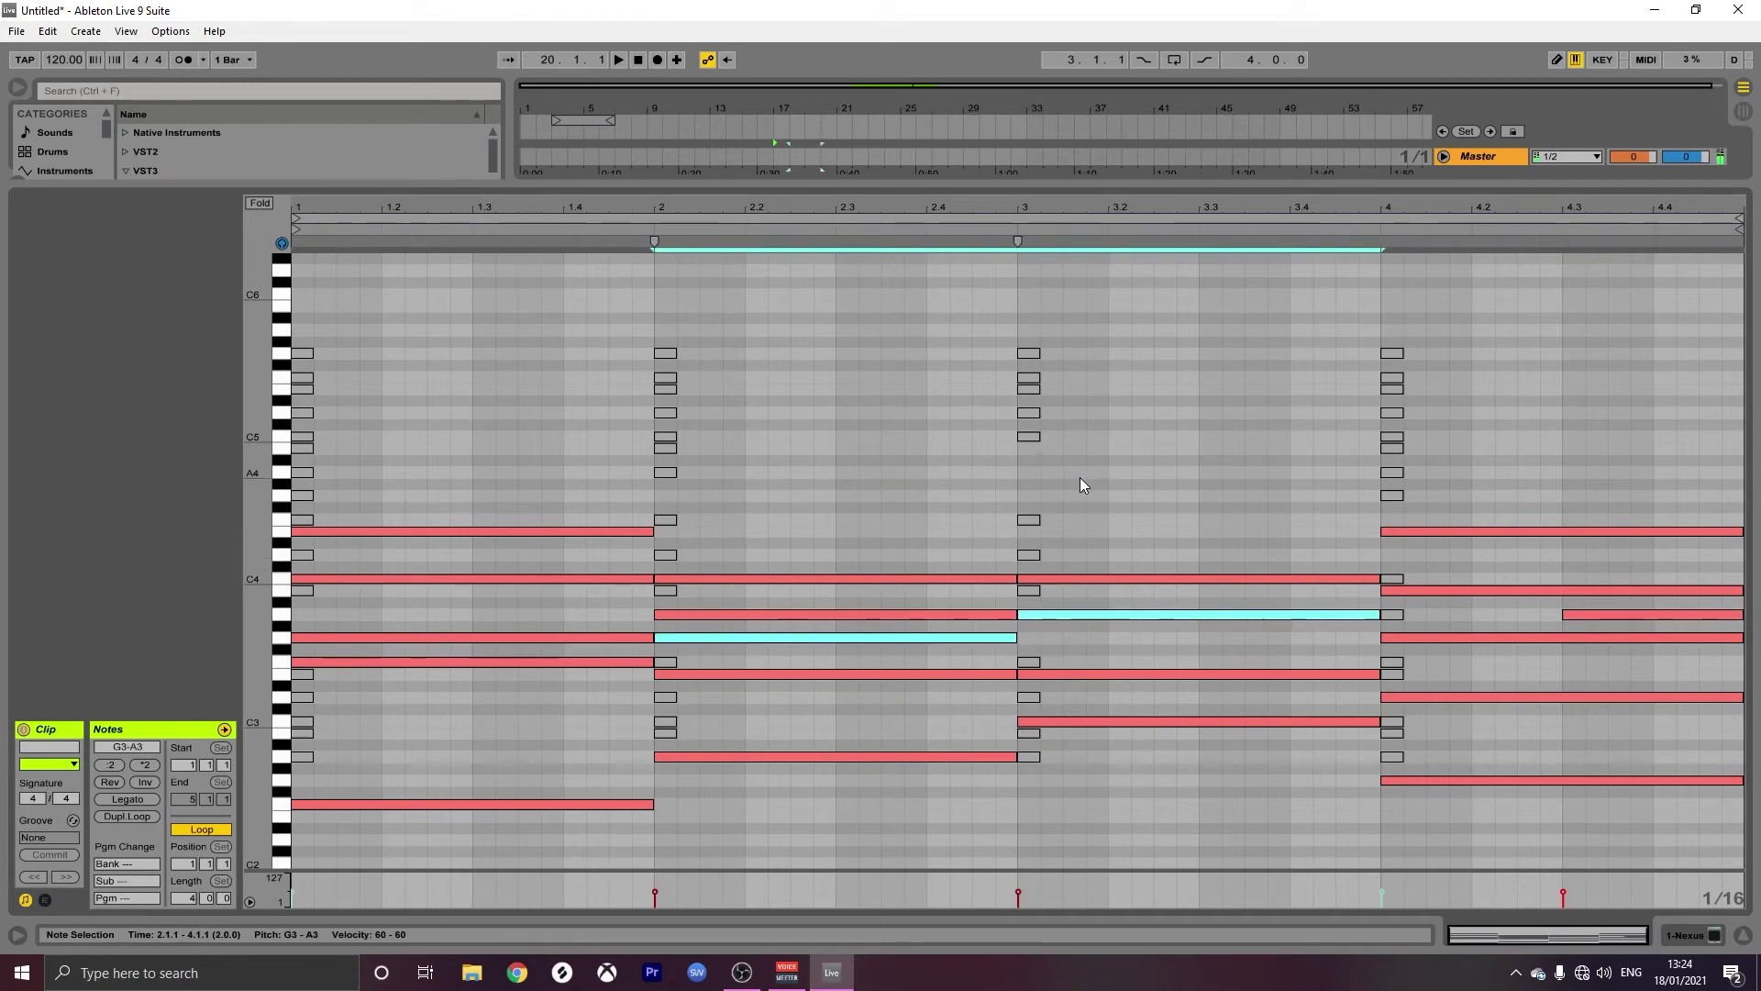
click(617, 532)
key(shift+Down)
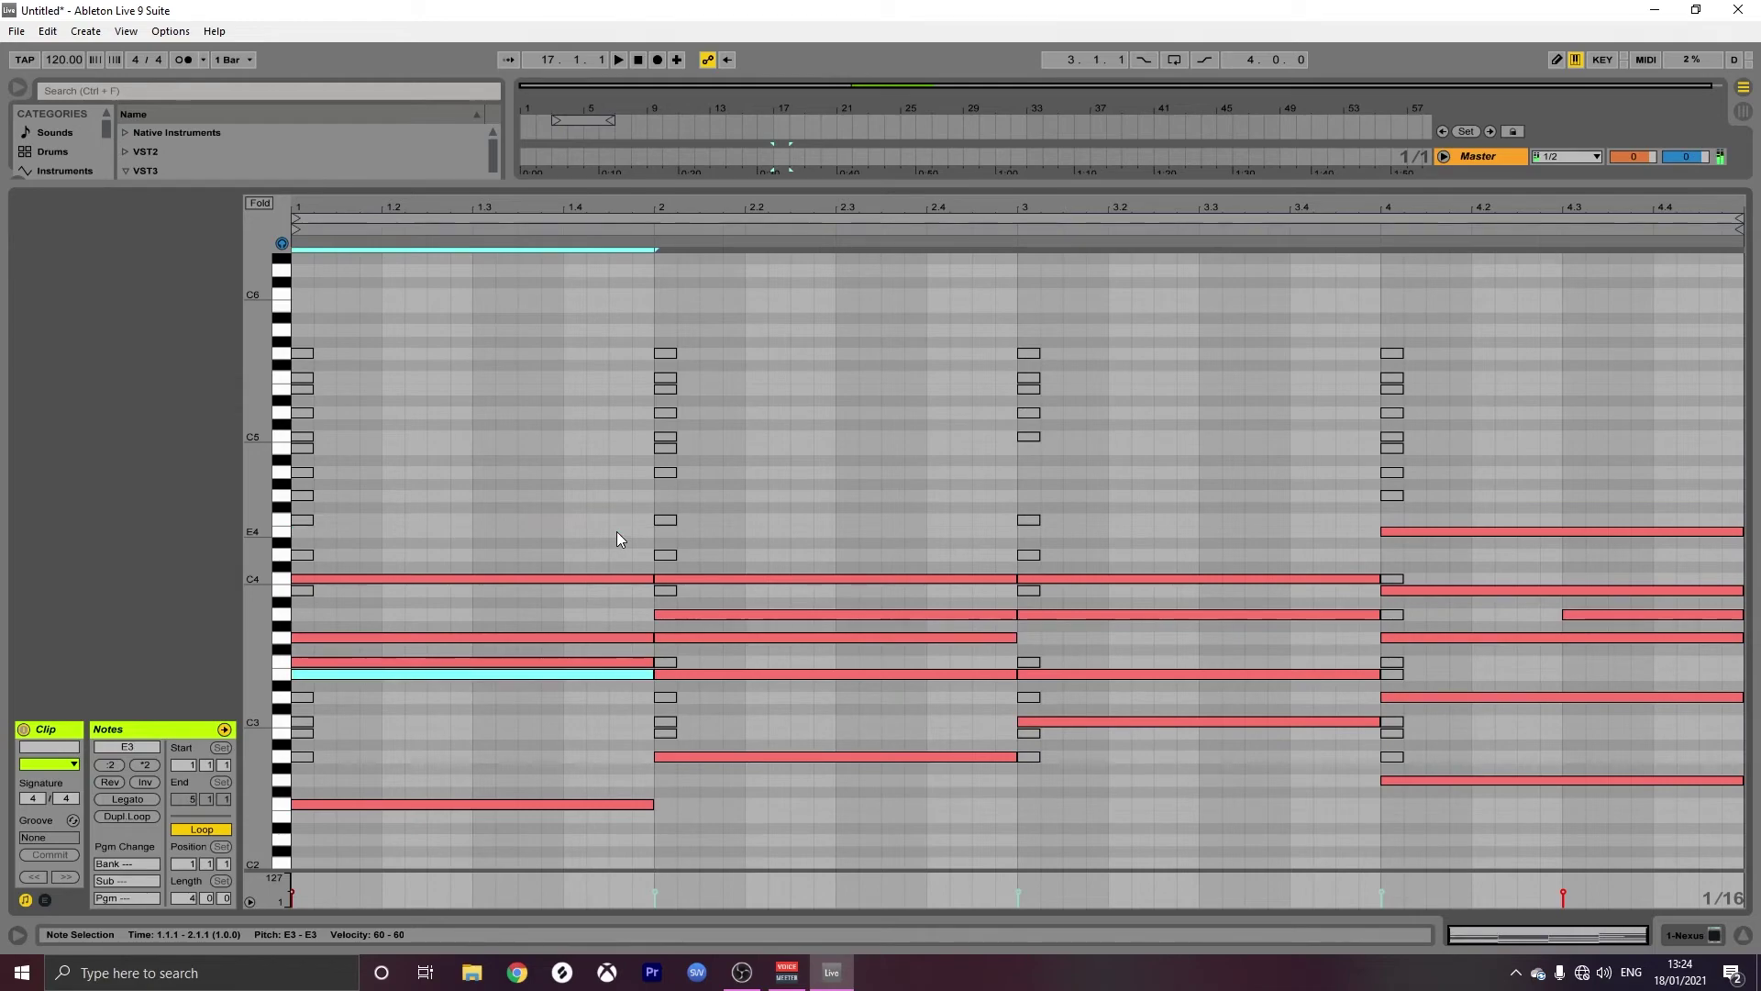
key(space)
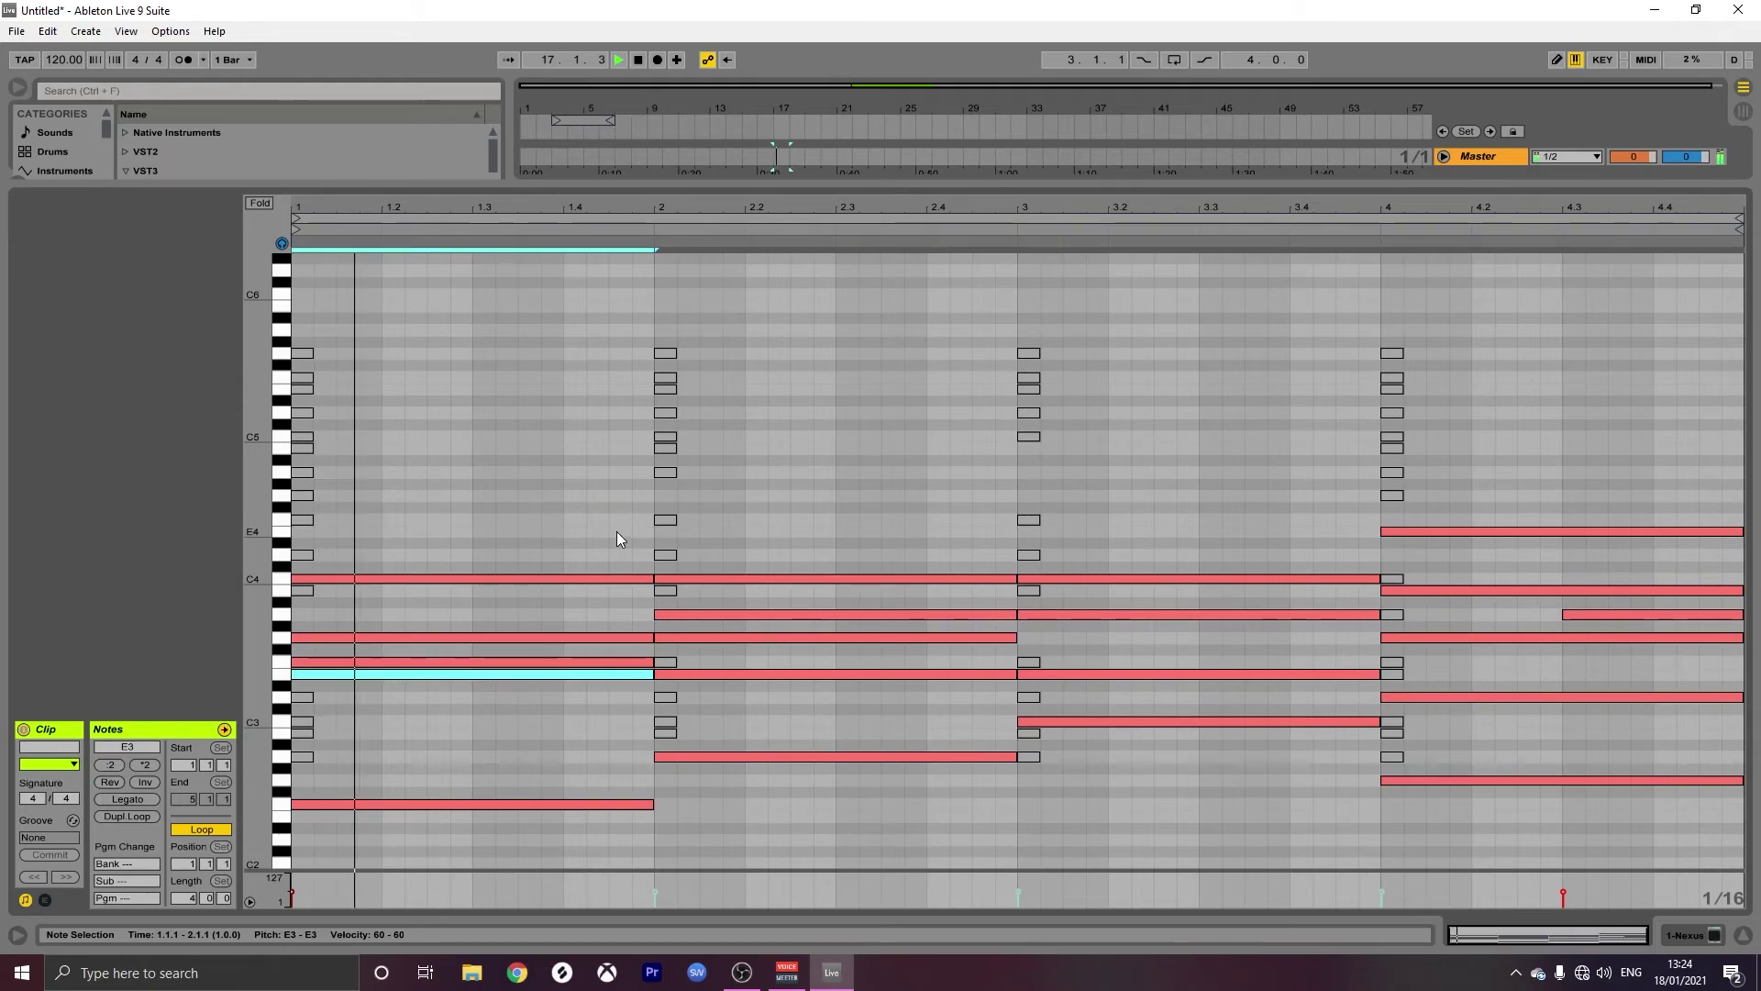
click(1570, 532)
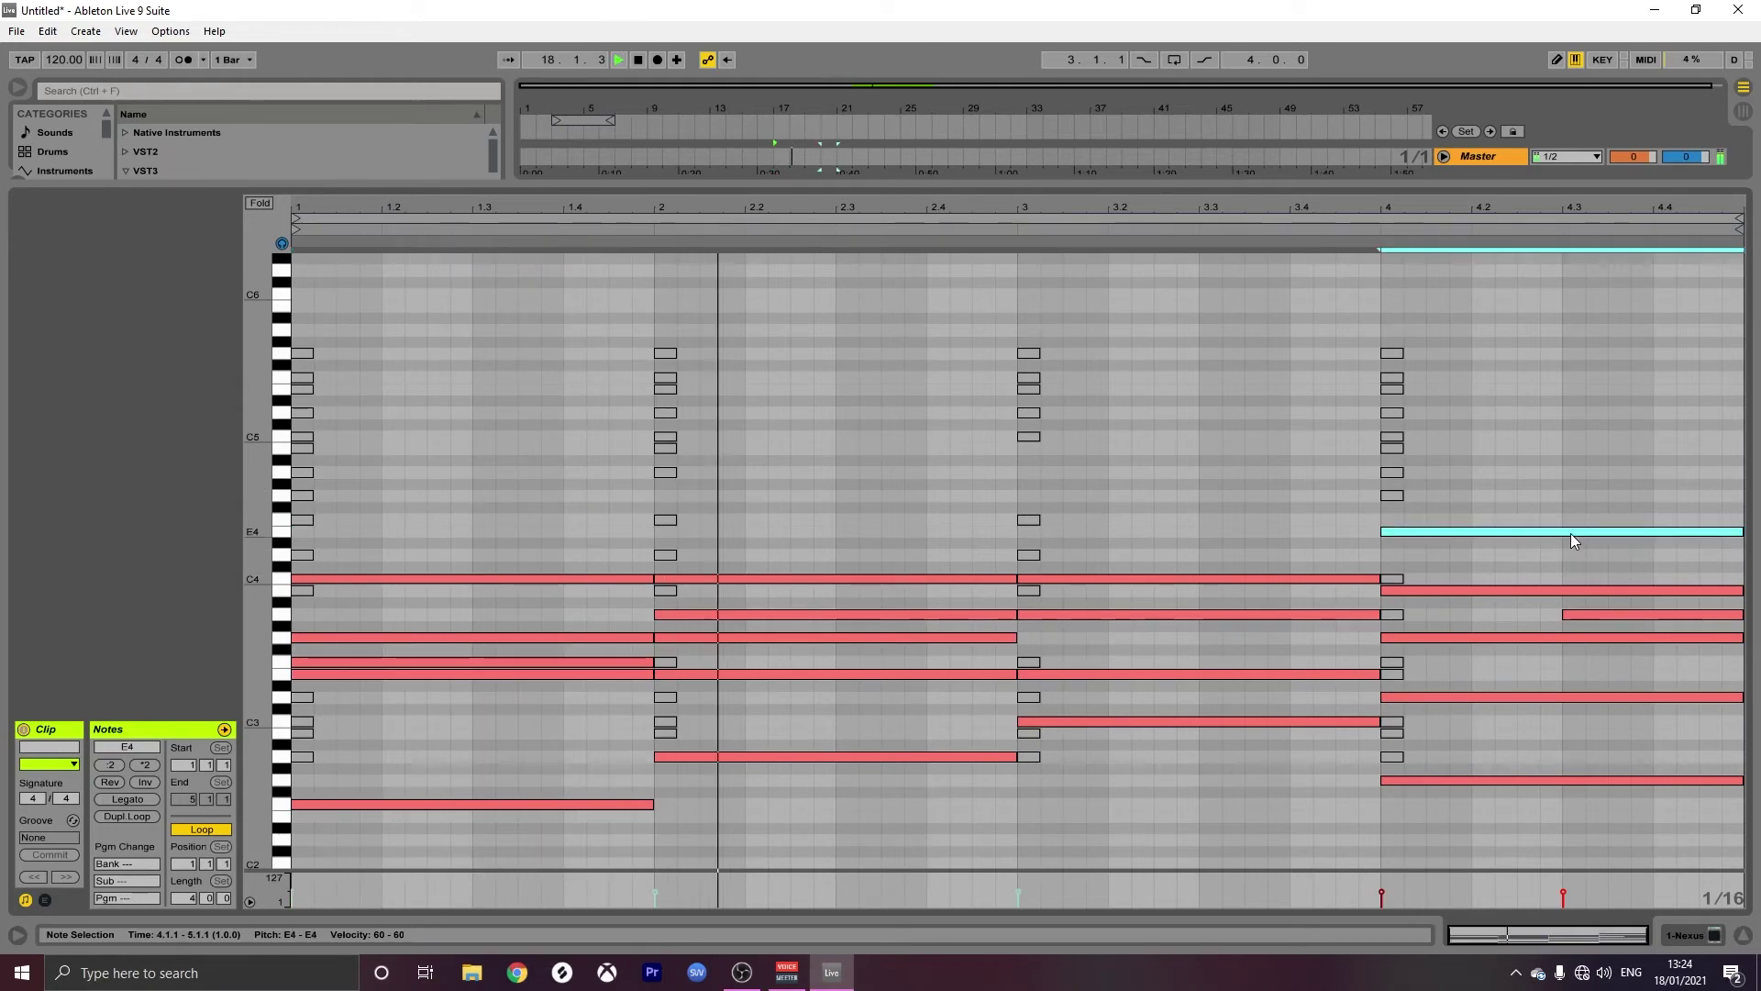
key(shift+Down)
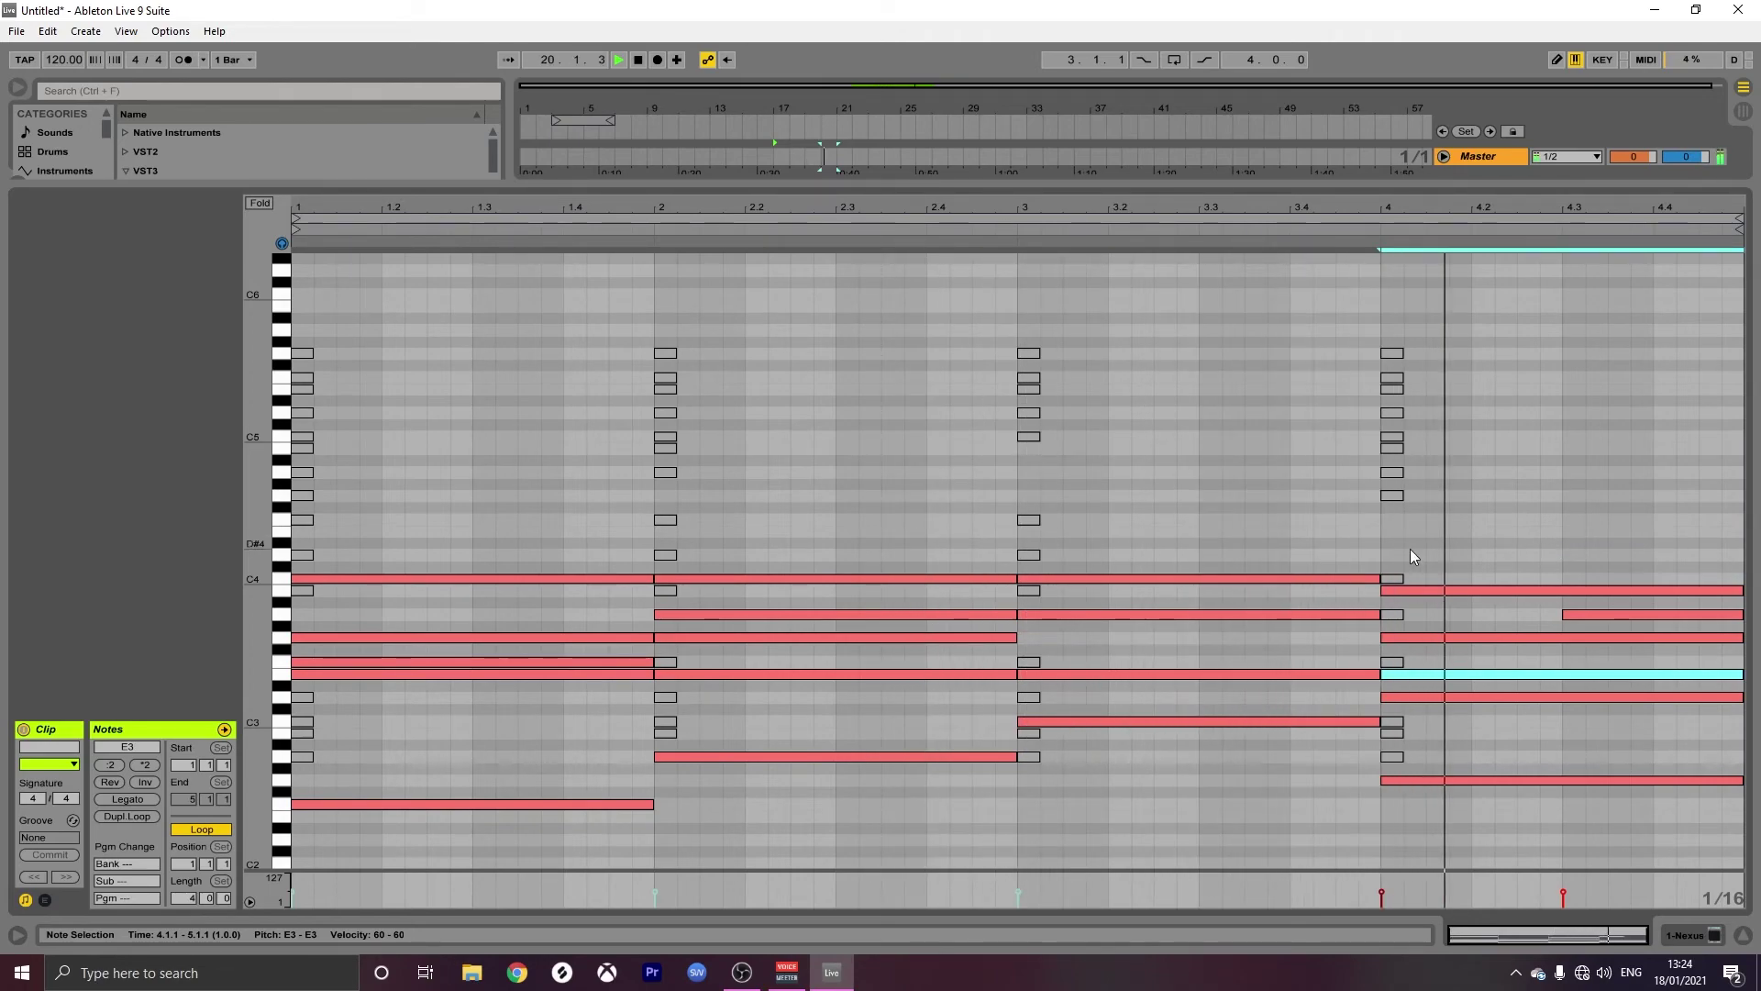
key(space)
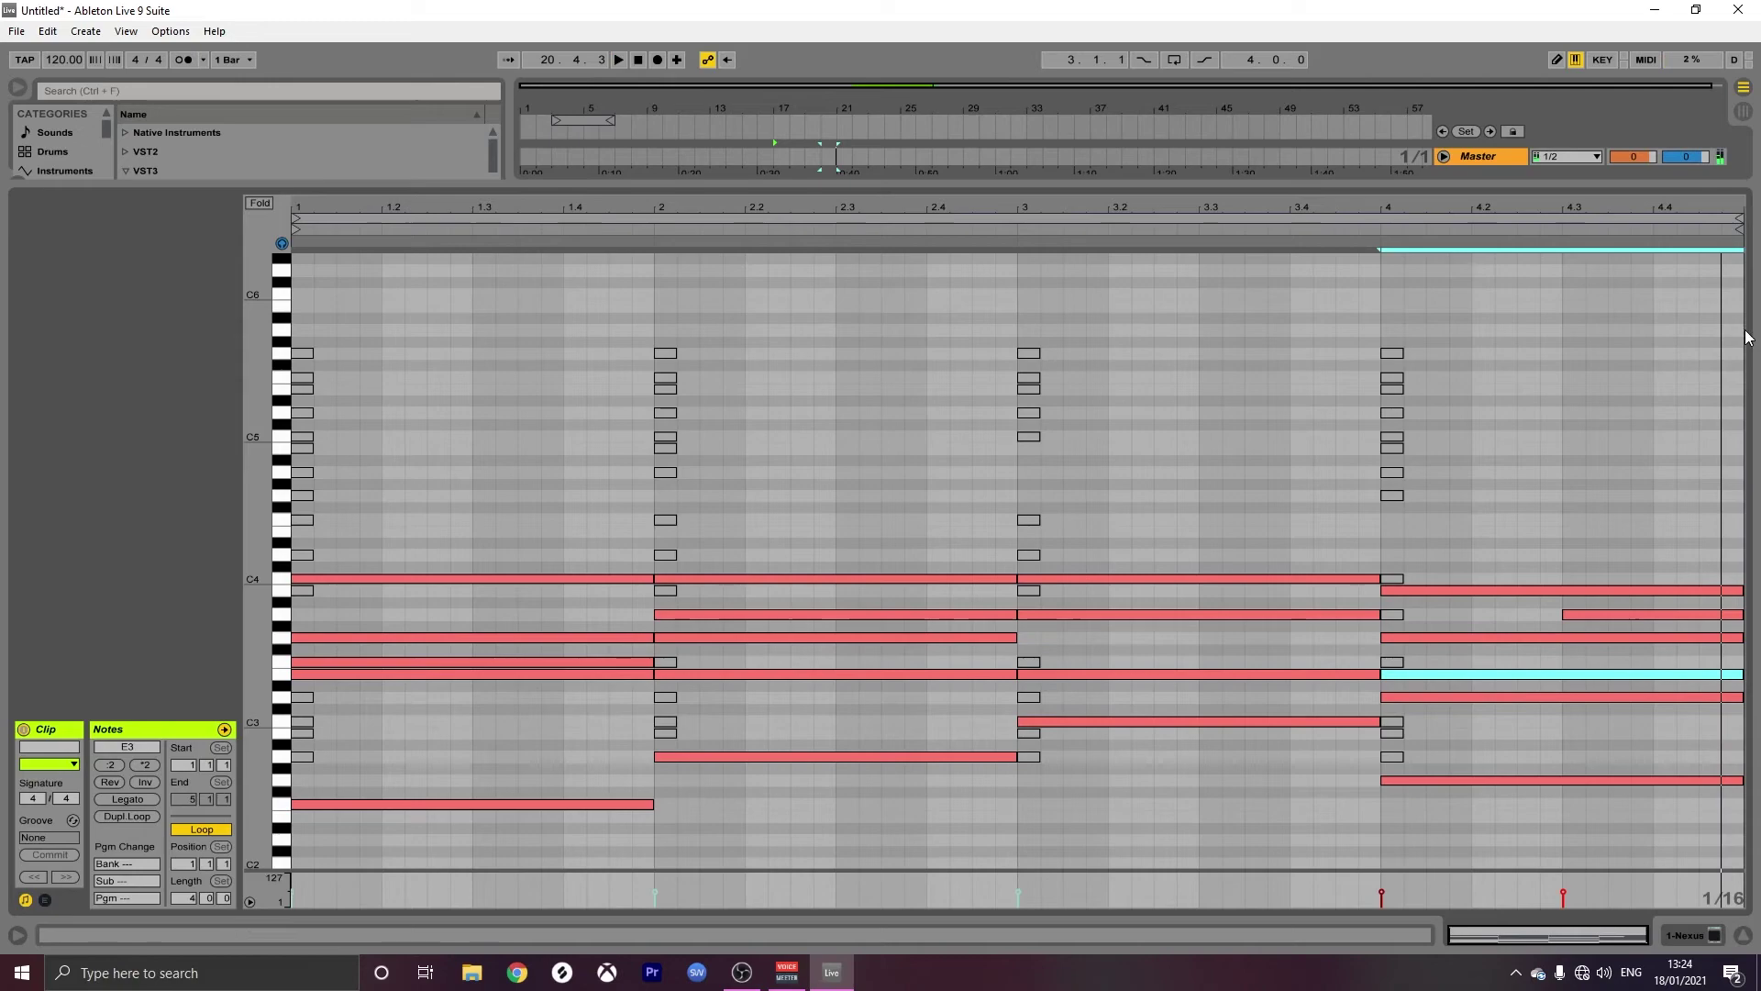
Transpose all notes in the clip up six semitones and play the progression.
key(ctrl+a)
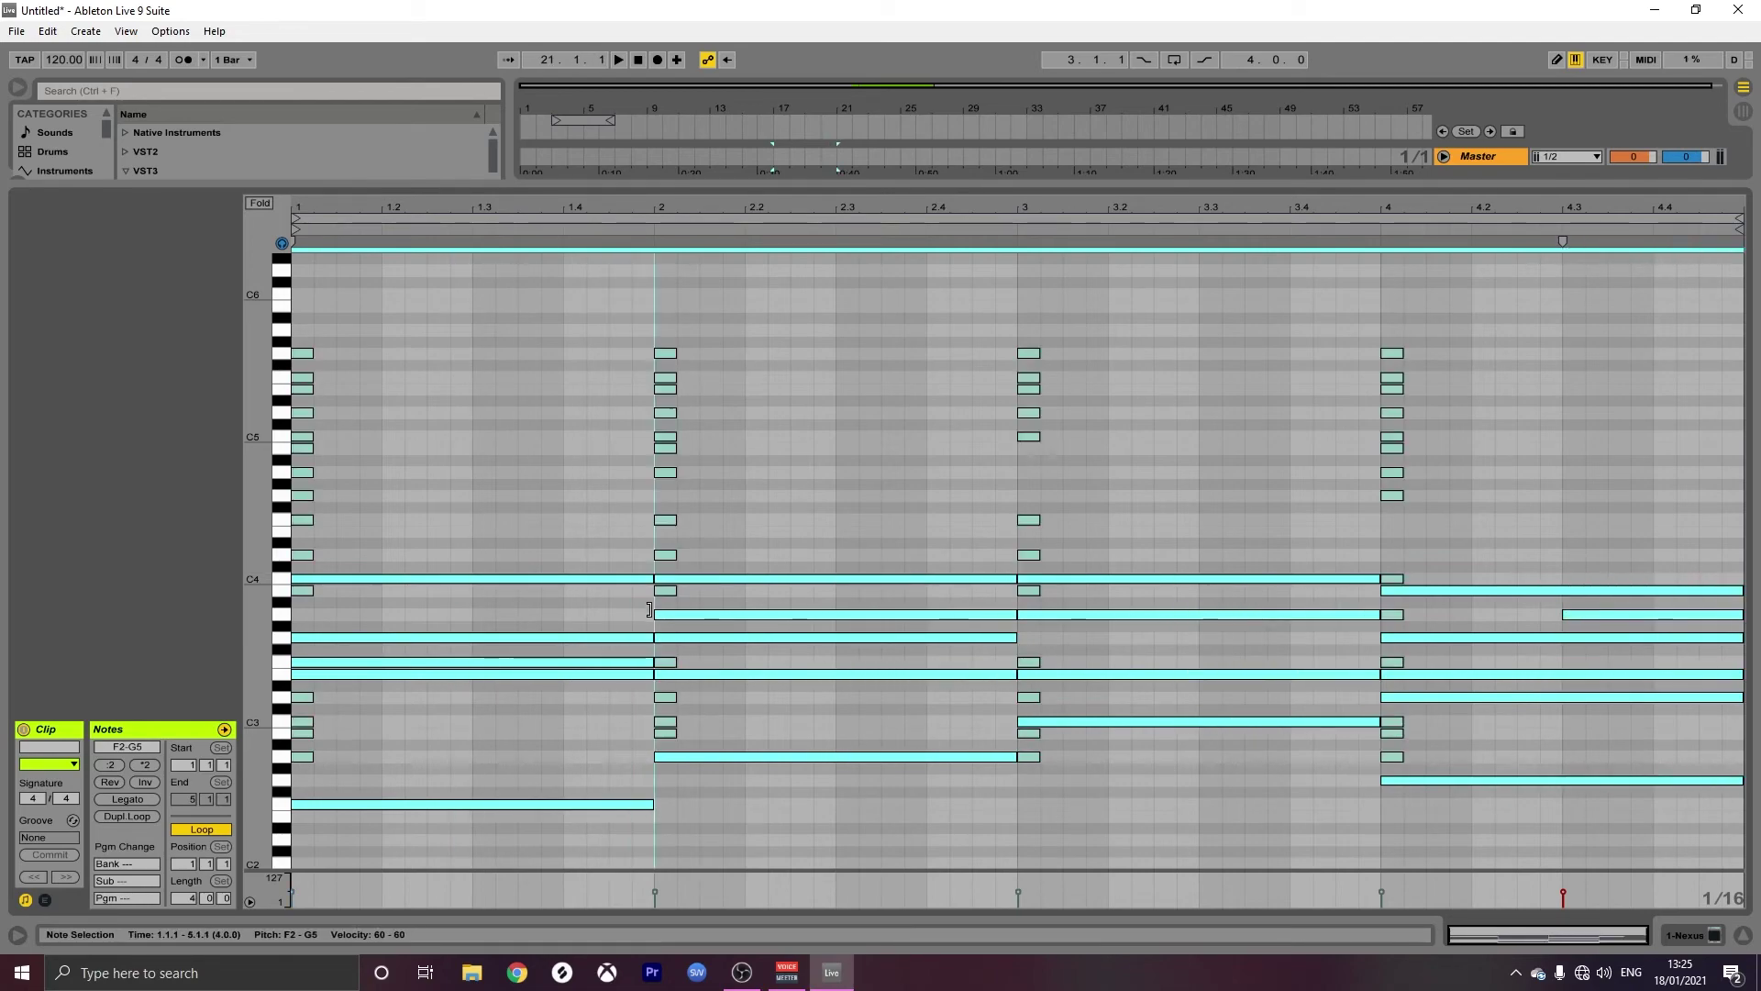
key(Up)
key(Up)
key(Up)
key(Up)
key(Up)
key(Up)
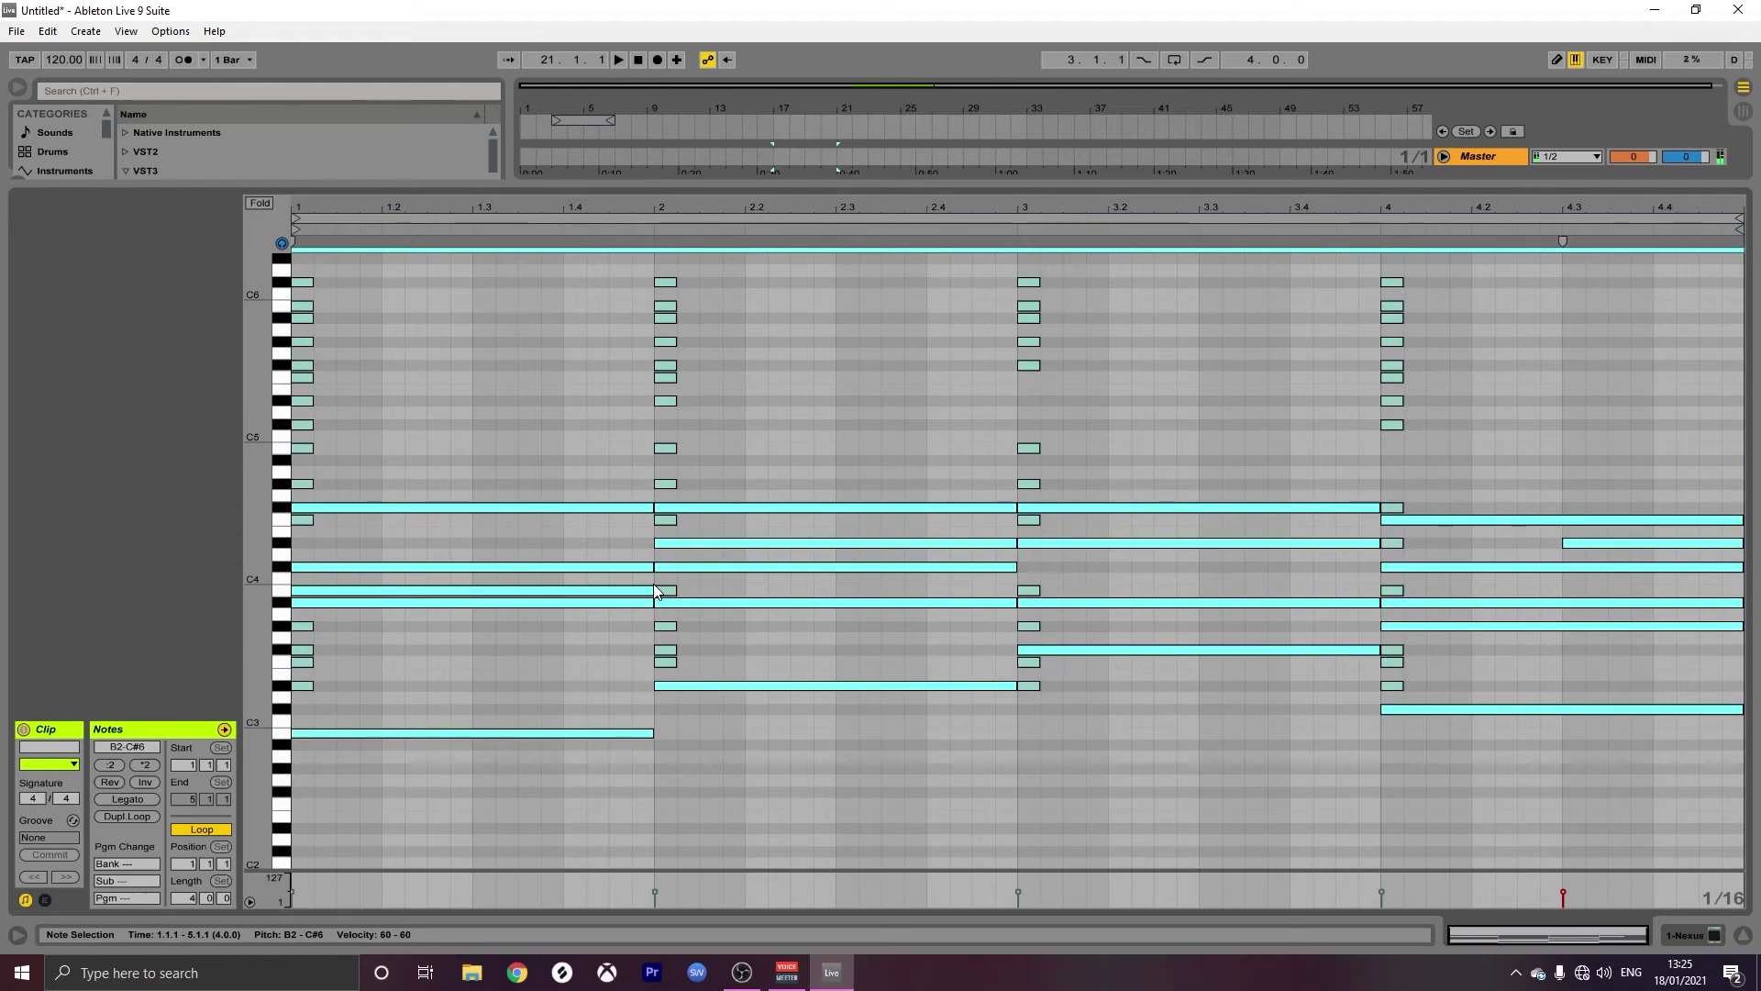
key(space)
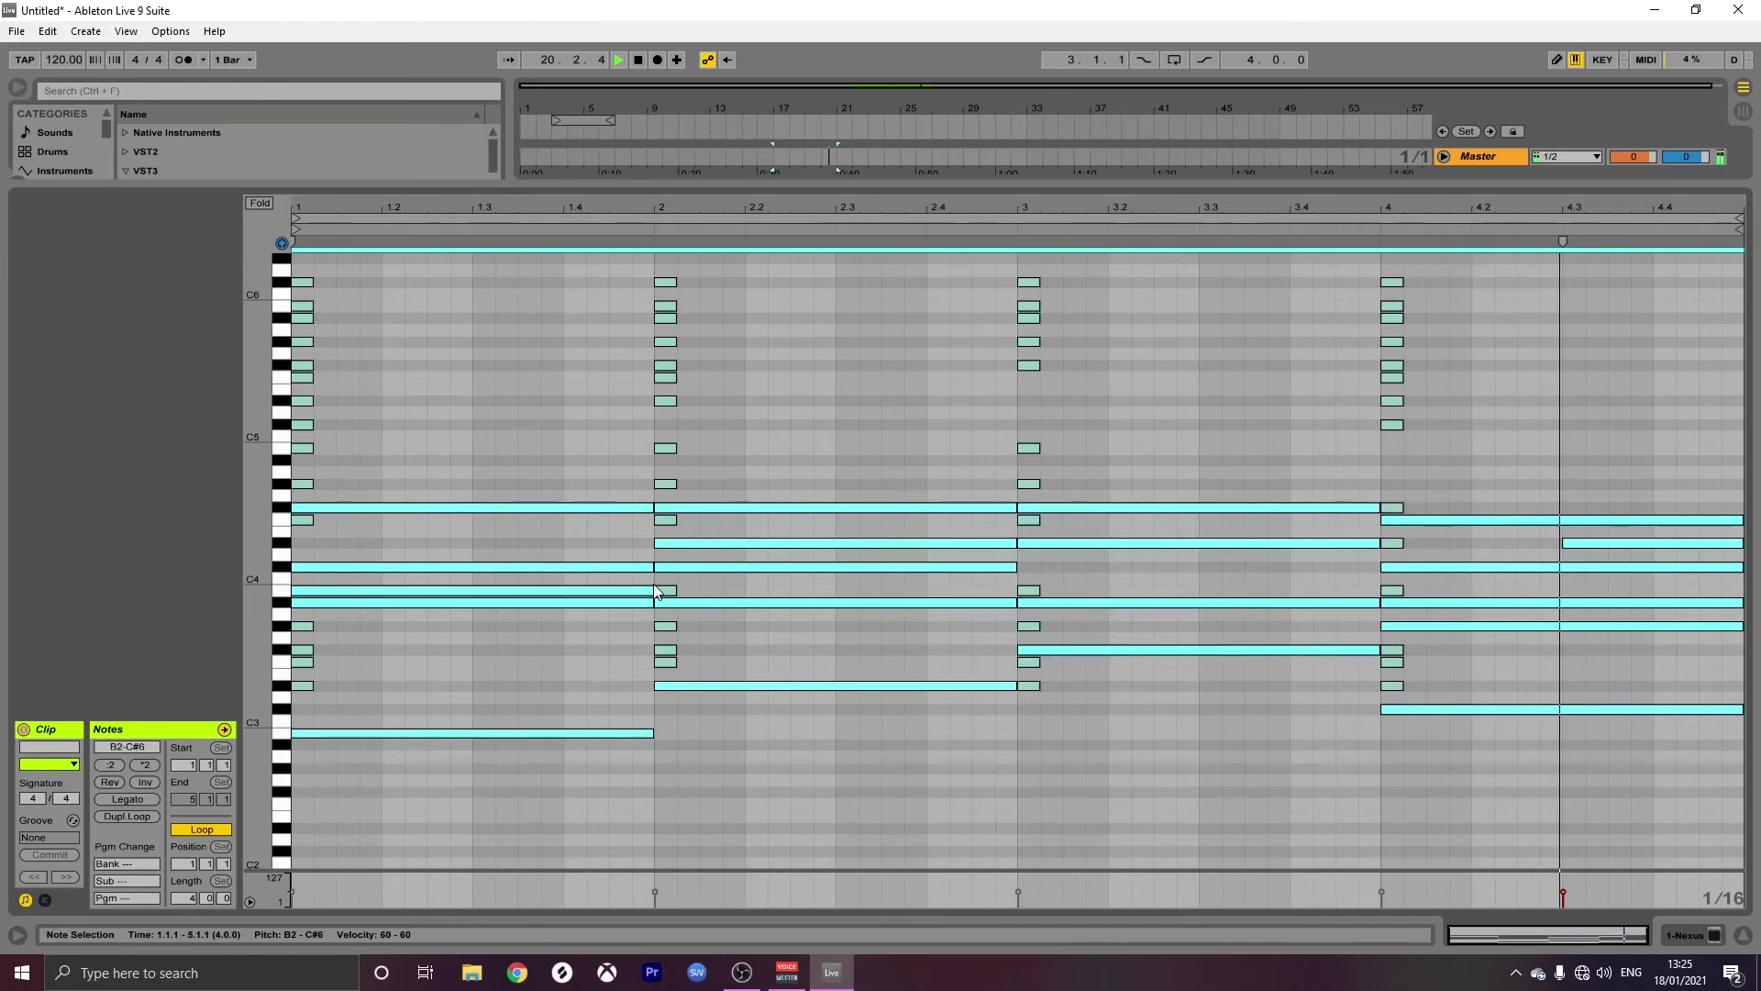
key(space)
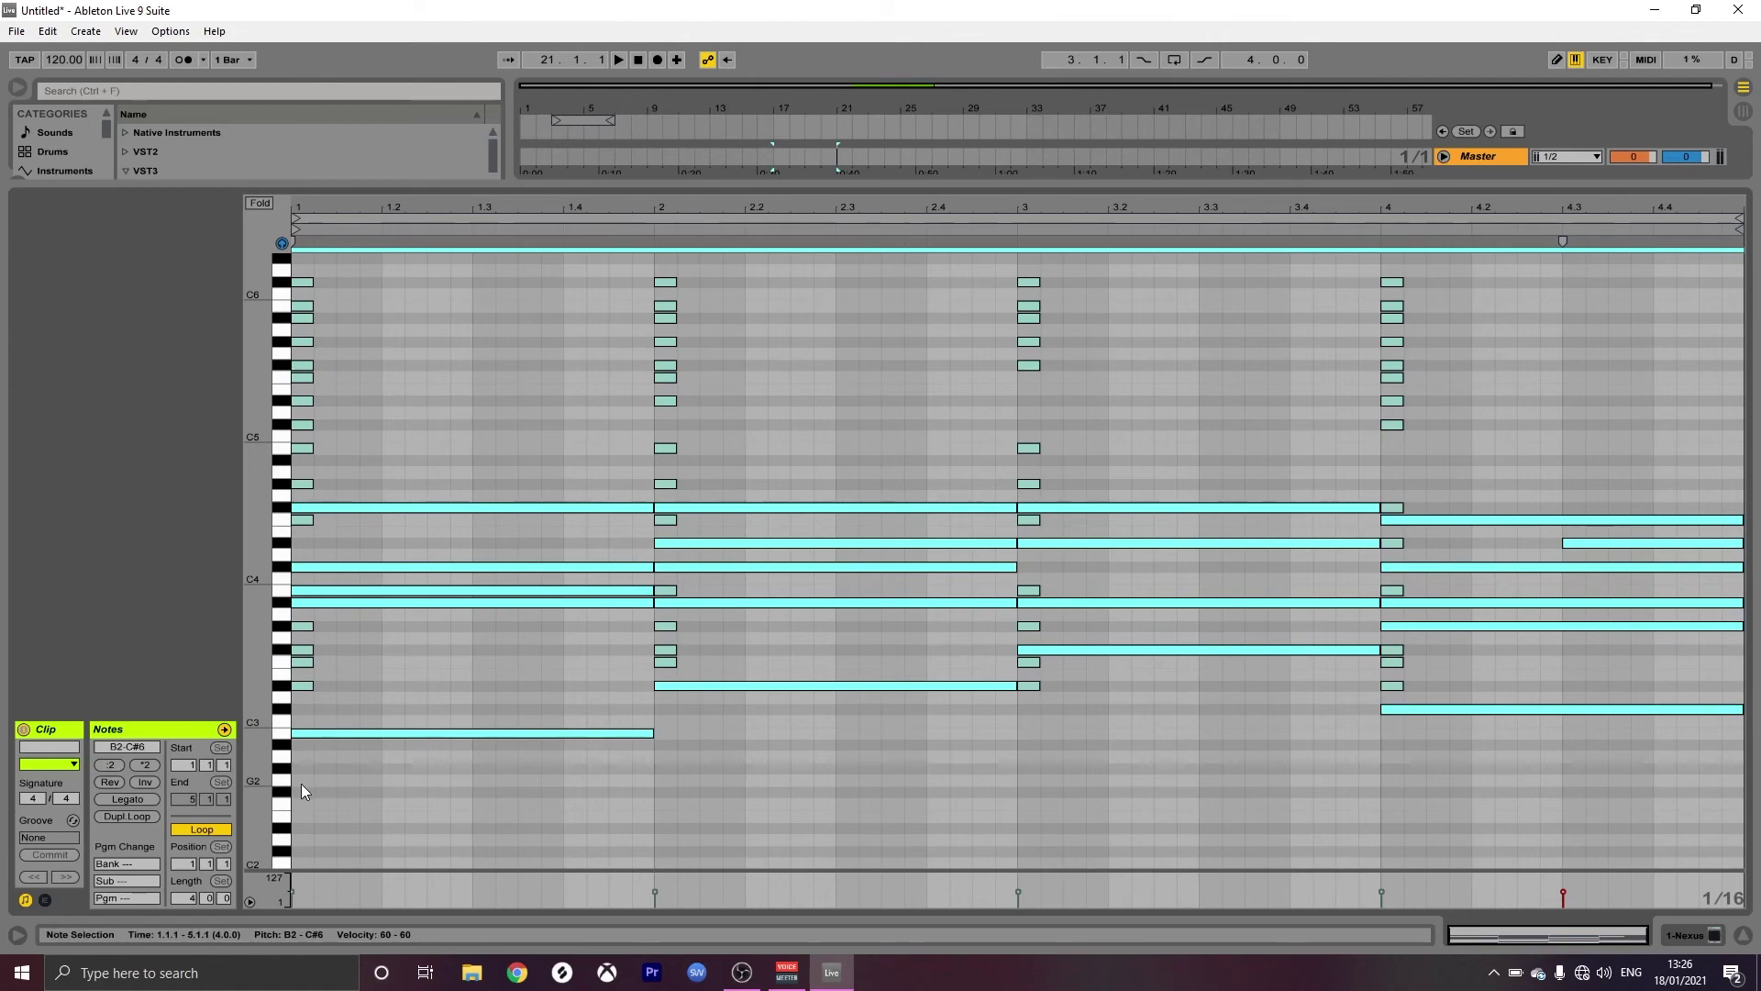
Clear the clip, build a one-bar chord of C4, D4 and G4 in bar 1, and play it.
key(Delete)
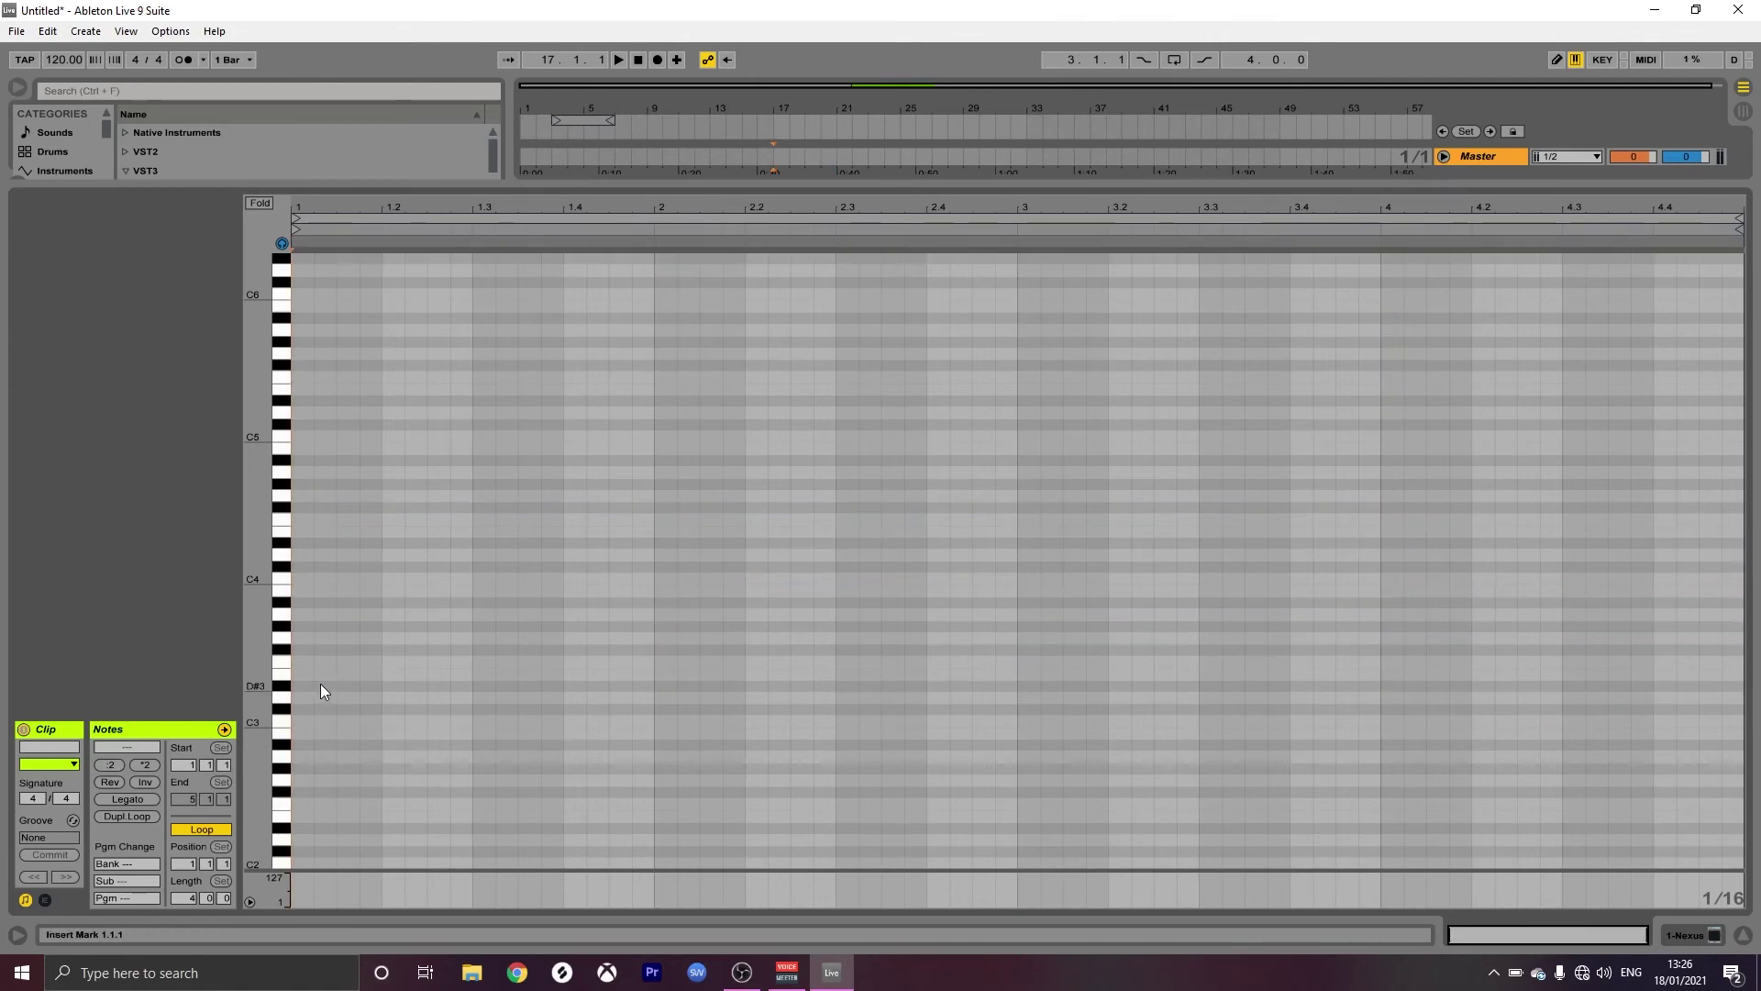
double_click(297, 581)
drag(312, 584, 631, 493)
key(space)
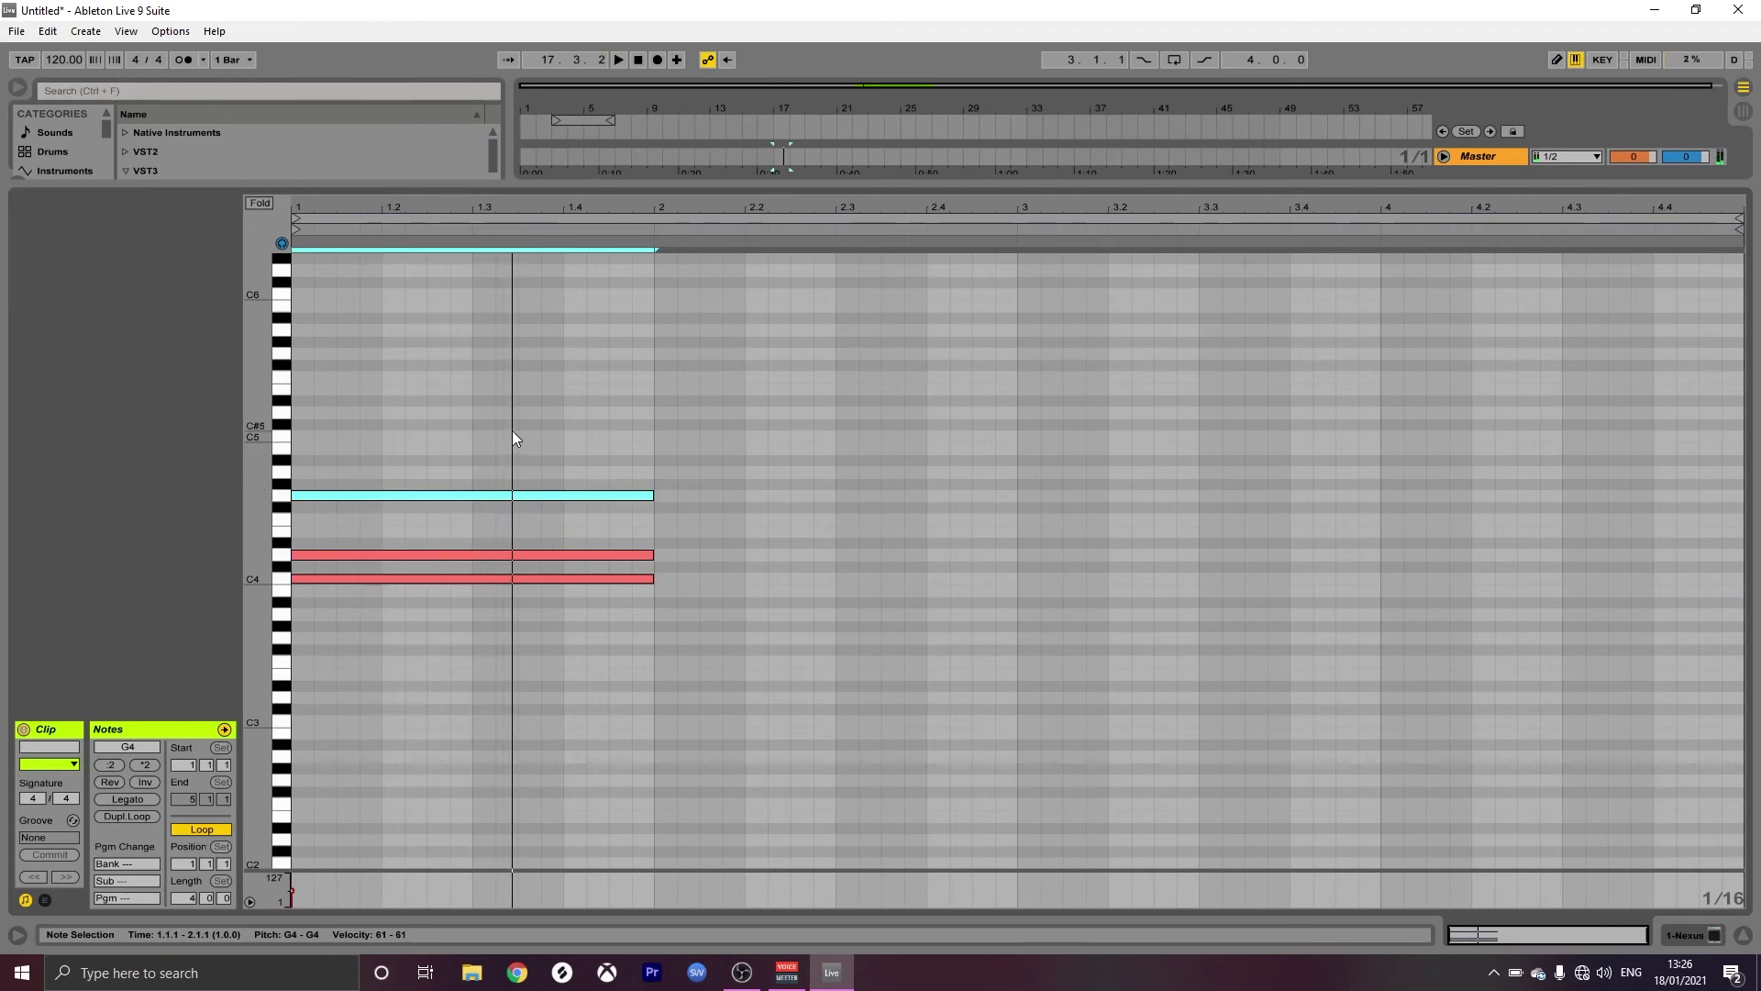
Transpose the bar 1 chord down seven semitones to F3, G3 and C4, and play it.
drag(350, 454, 406, 635)
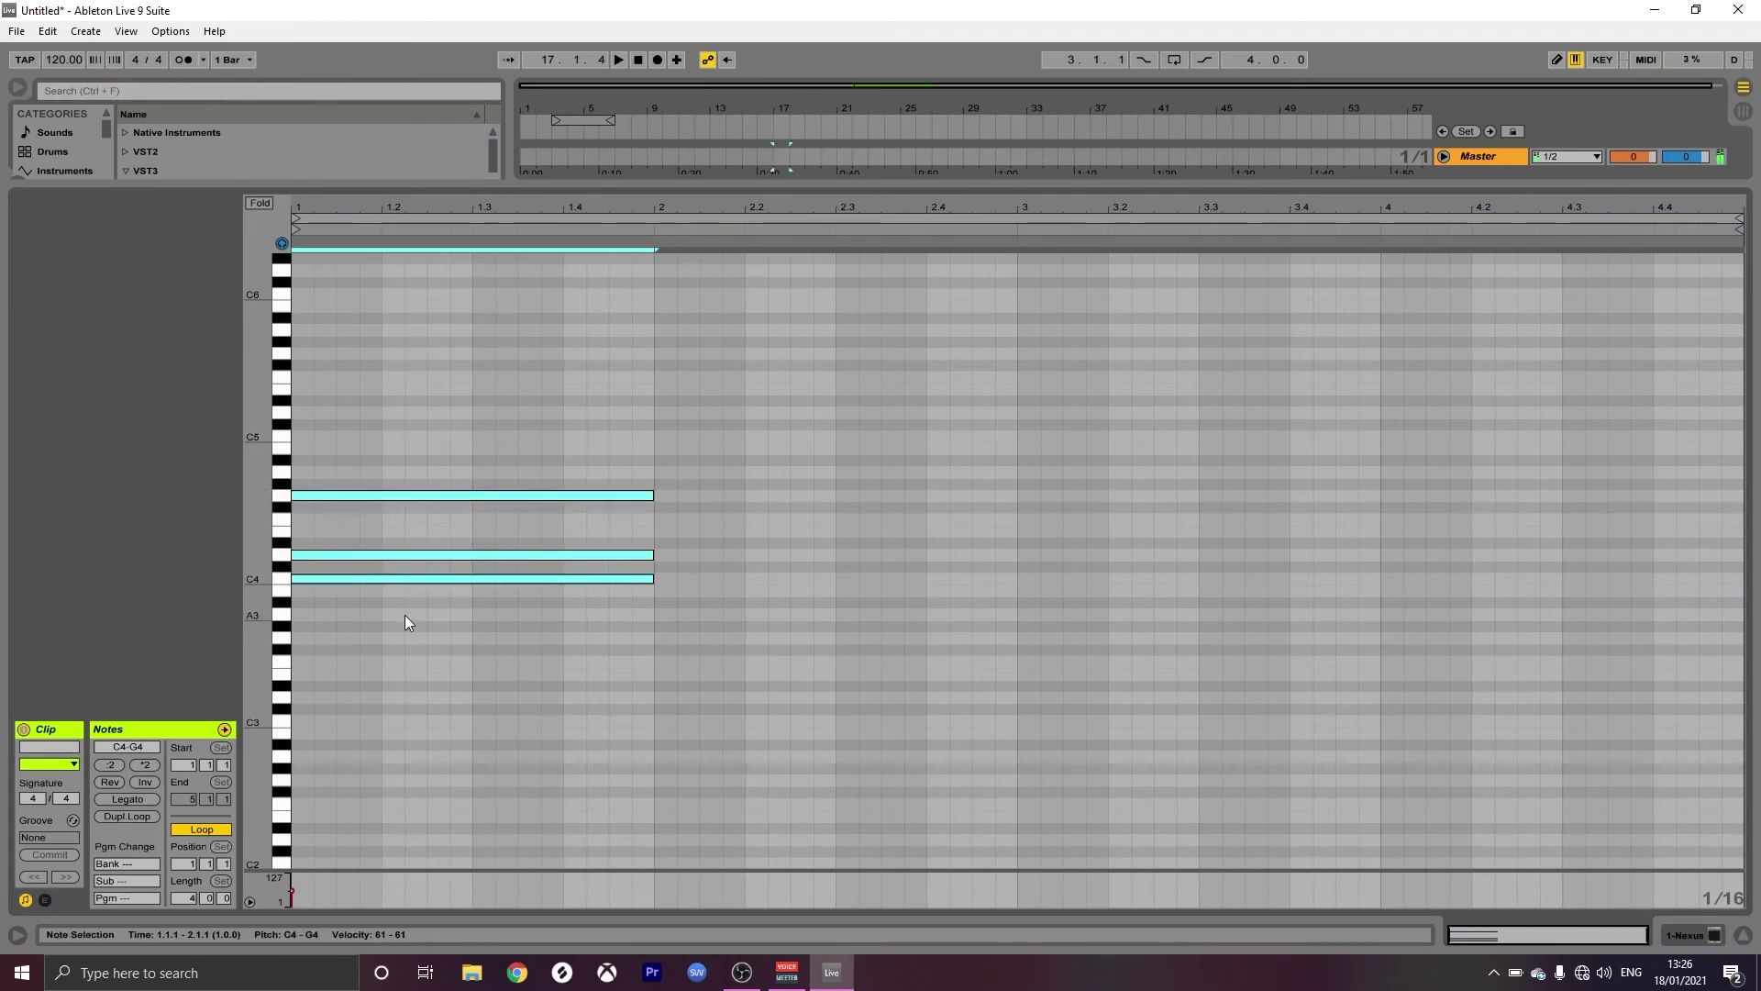
key(Down)
key(Down)
key(Down)
key(Down)
key(Down)
key(Down)
key(Down)
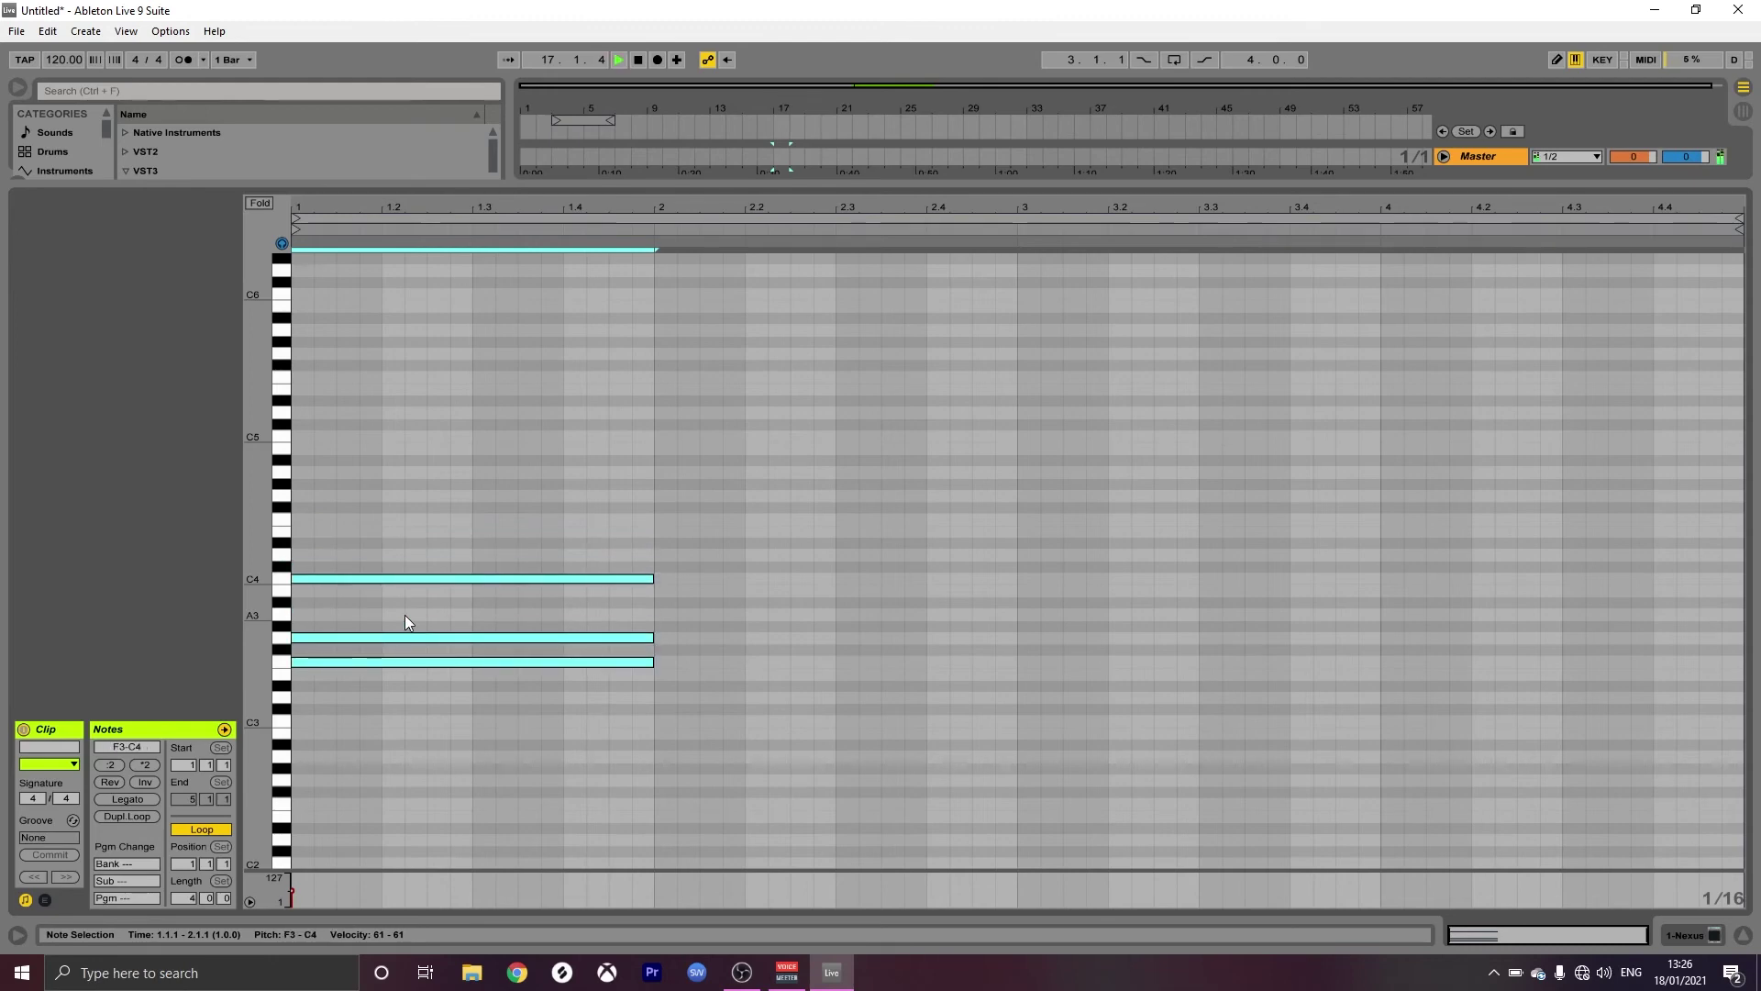
key(space)
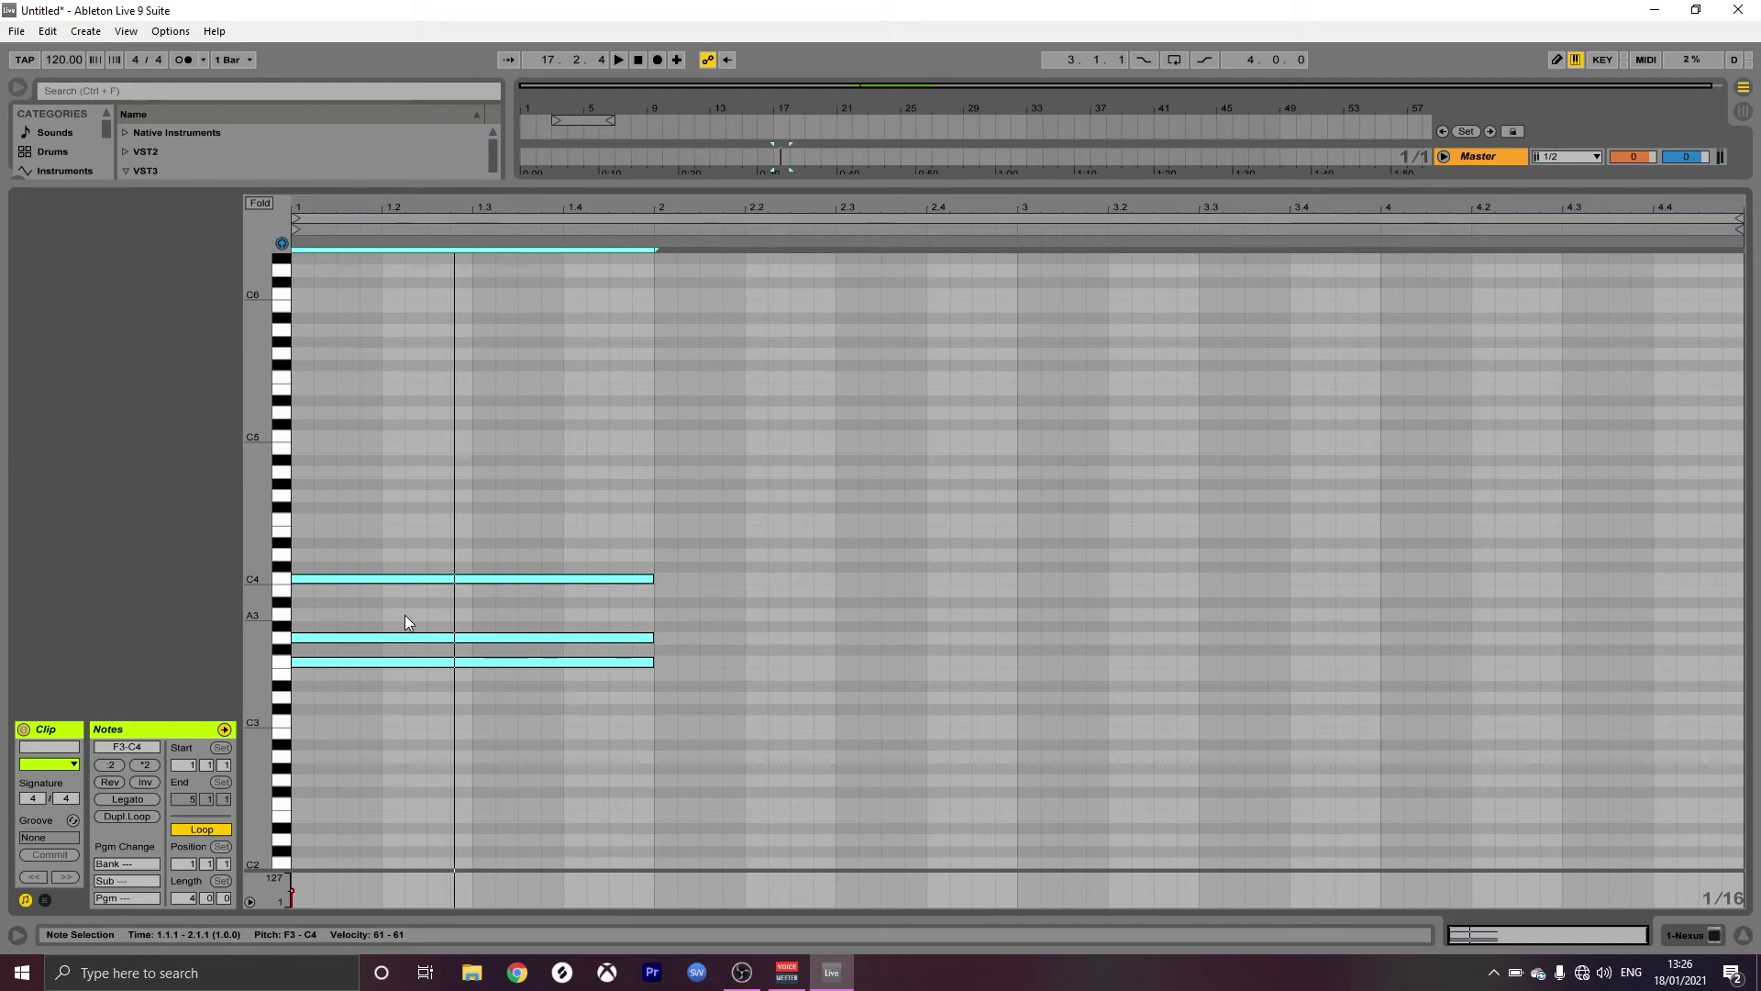
Replace the chord with short deactivated guide notes A3, B3, C4, D4, E4, F4 and G4 at the start of bar 1.
key(Delete)
double_click(306, 637)
drag(309, 636, 303, 592)
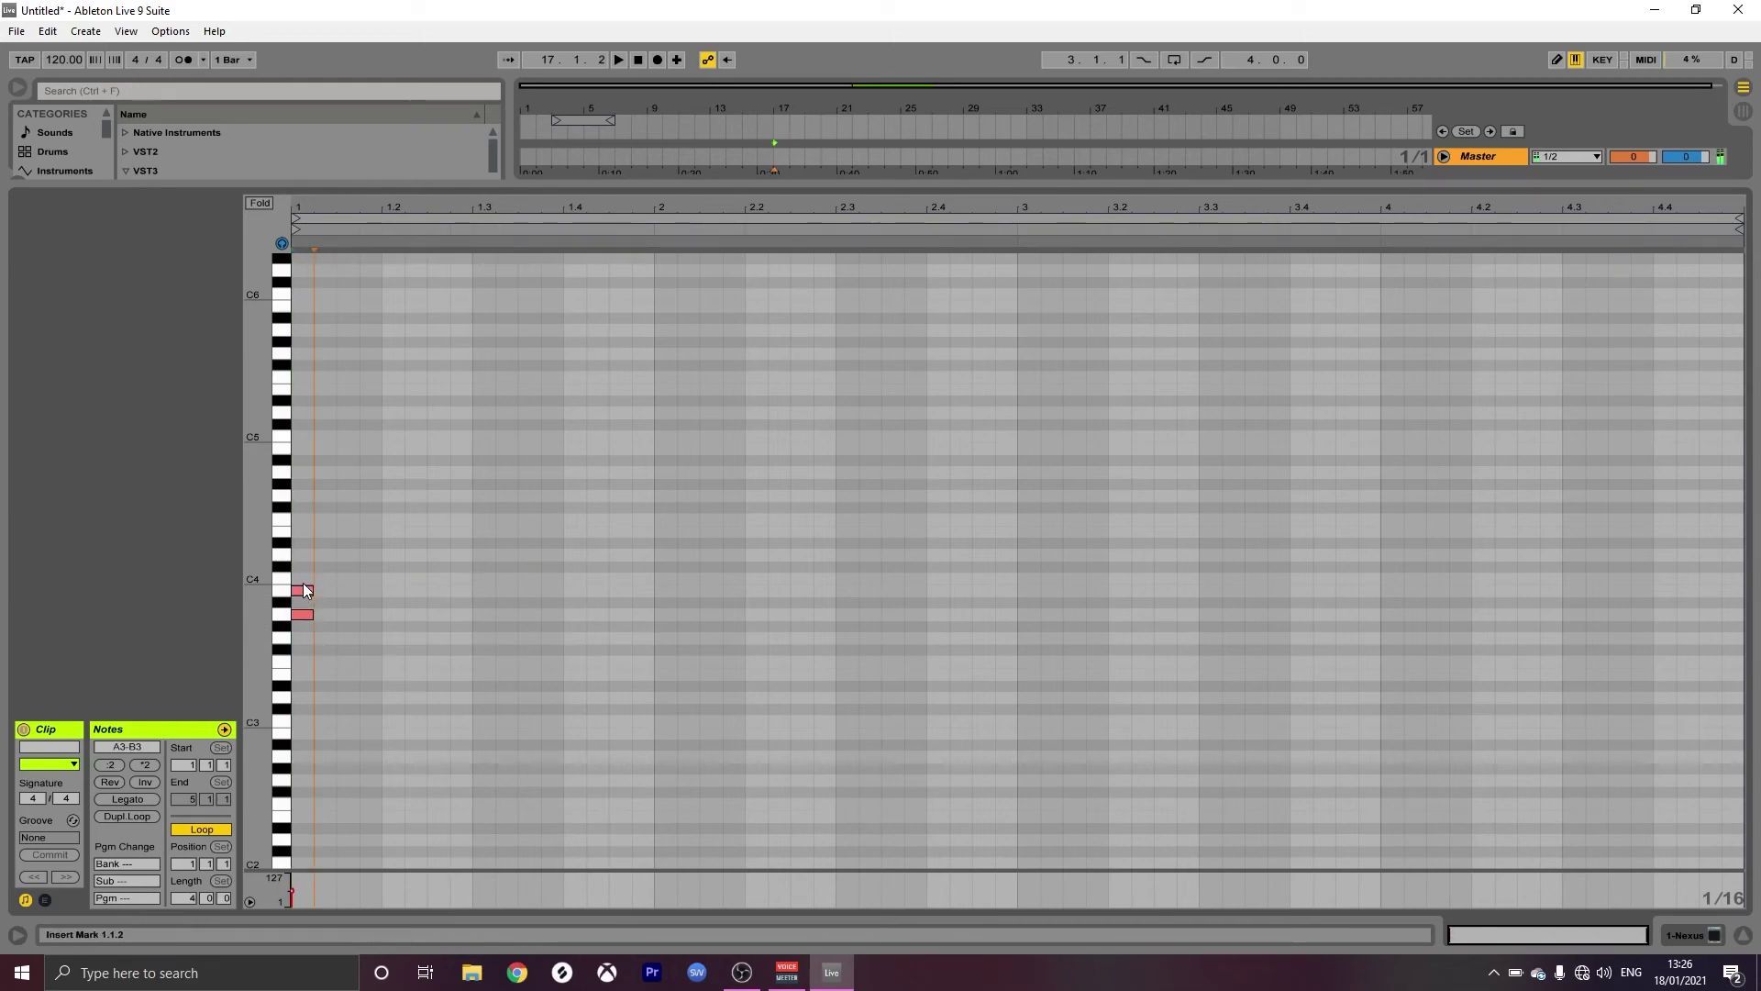
double_click(302, 581)
double_click(302, 554)
click(305, 532)
double_click(305, 520)
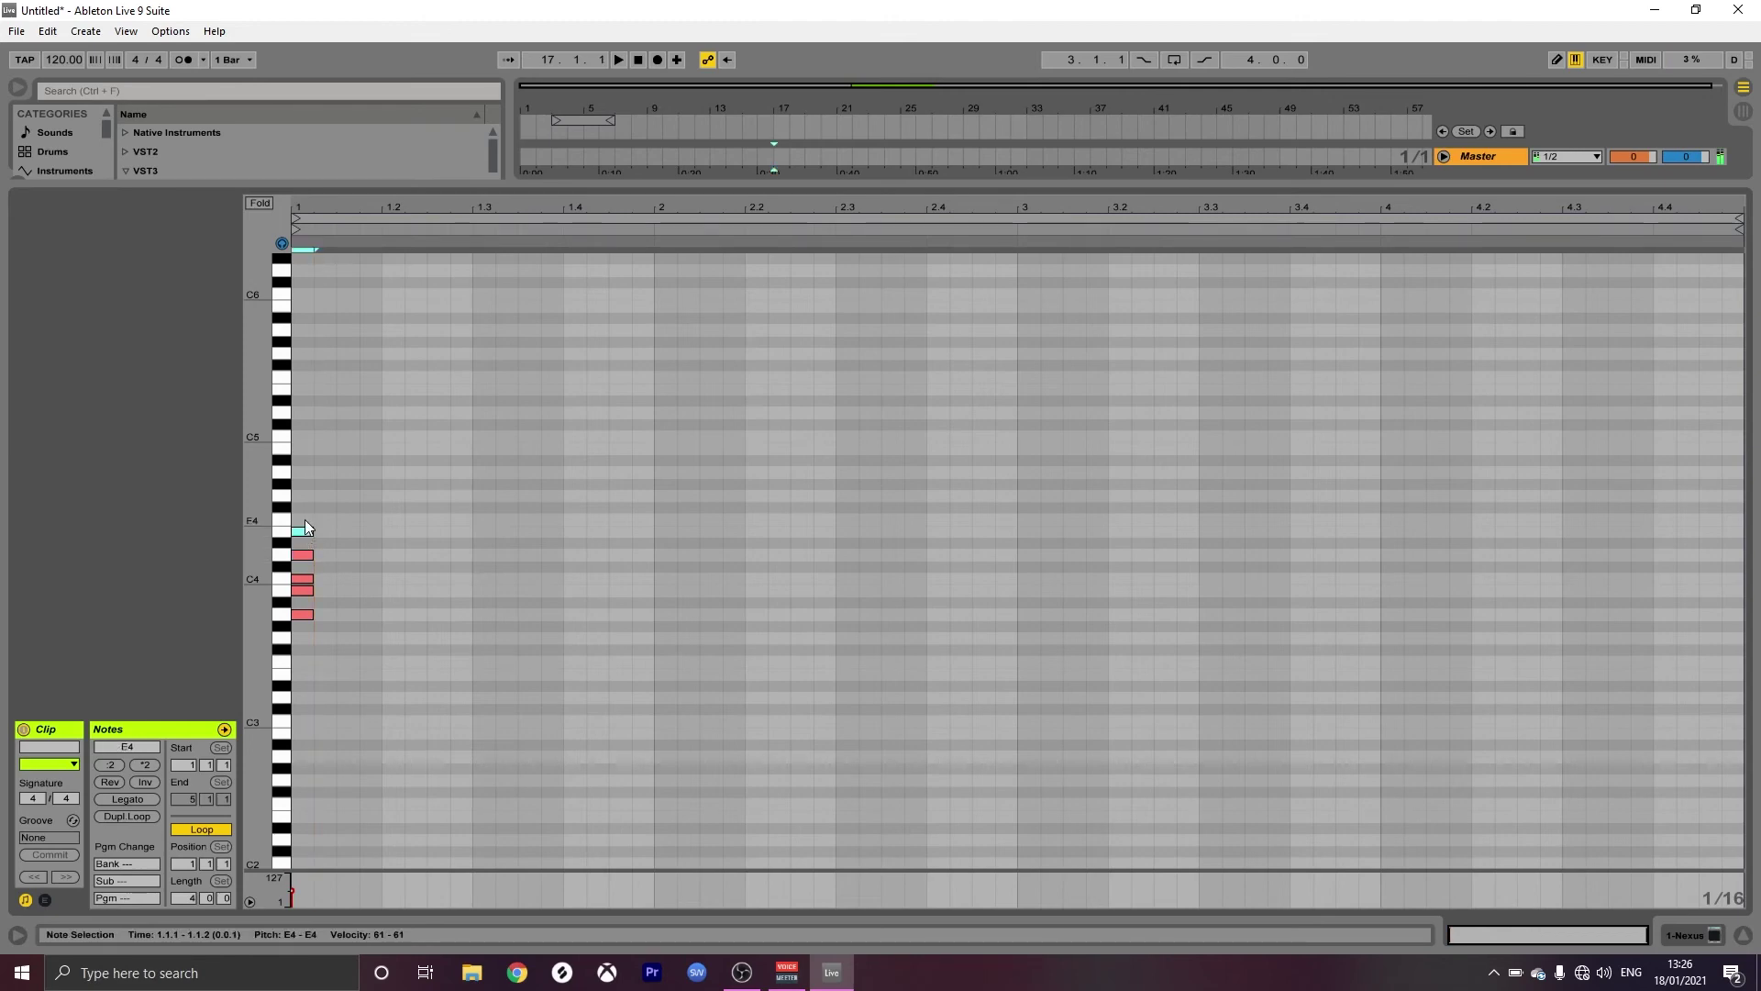
drag(315, 493, 301, 648)
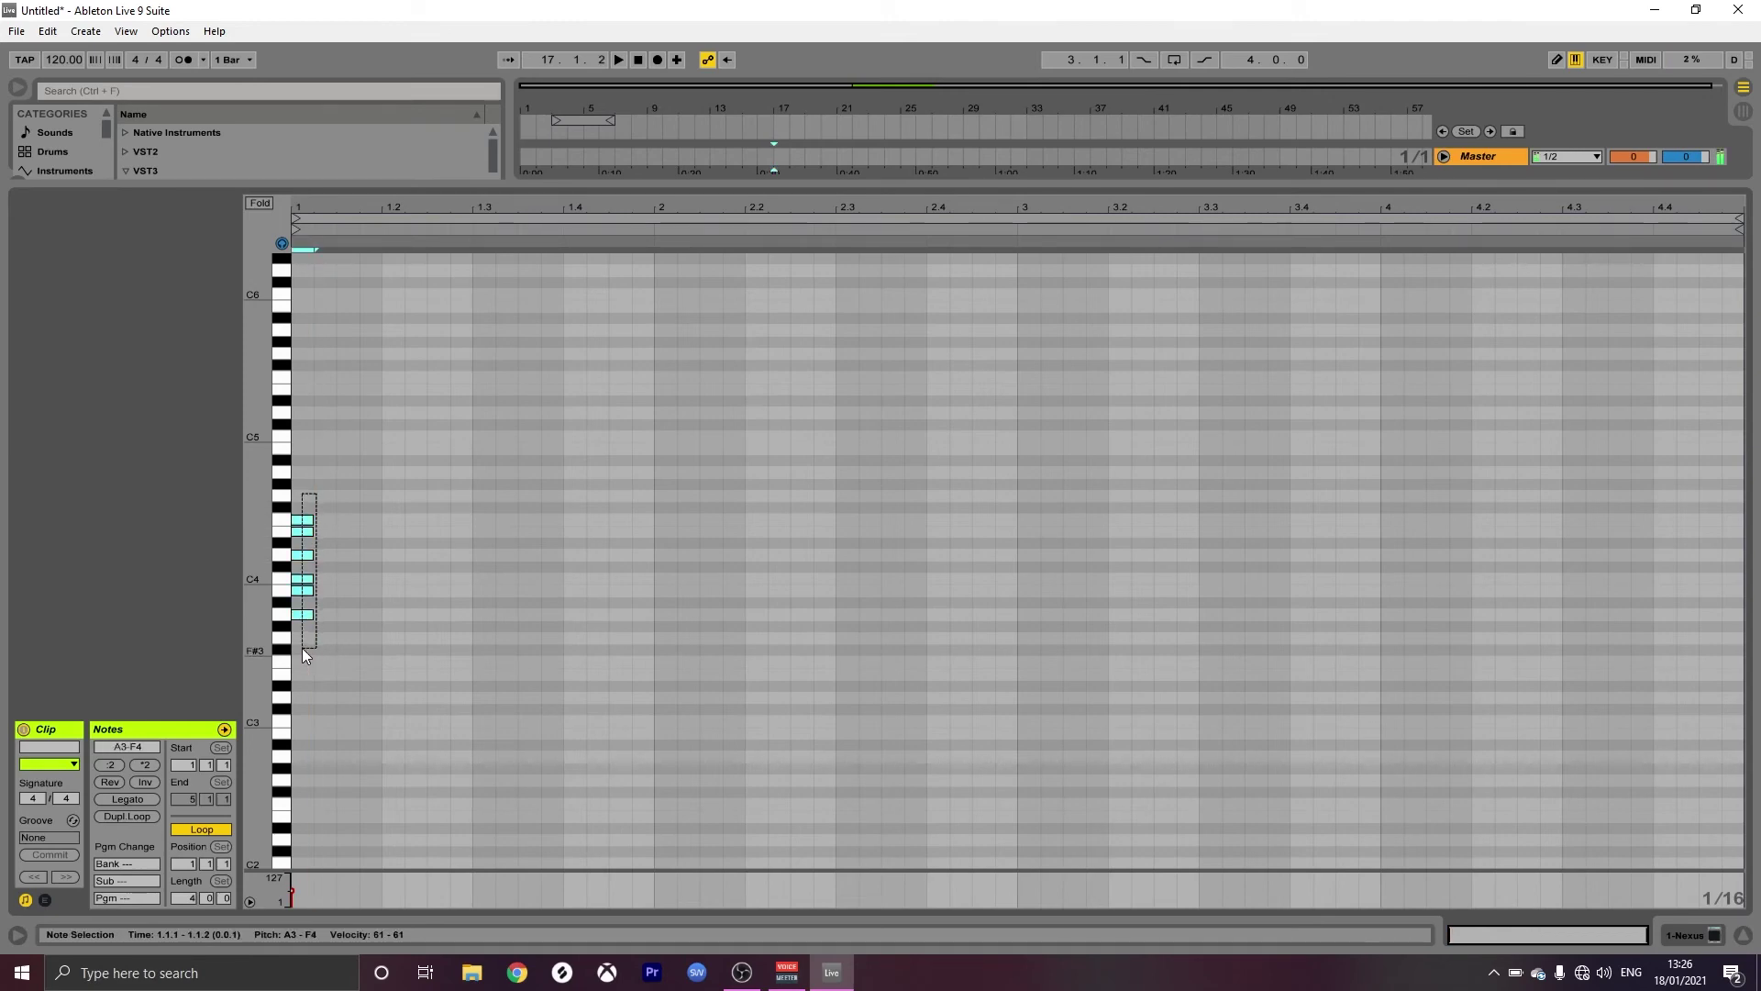
double_click(303, 496)
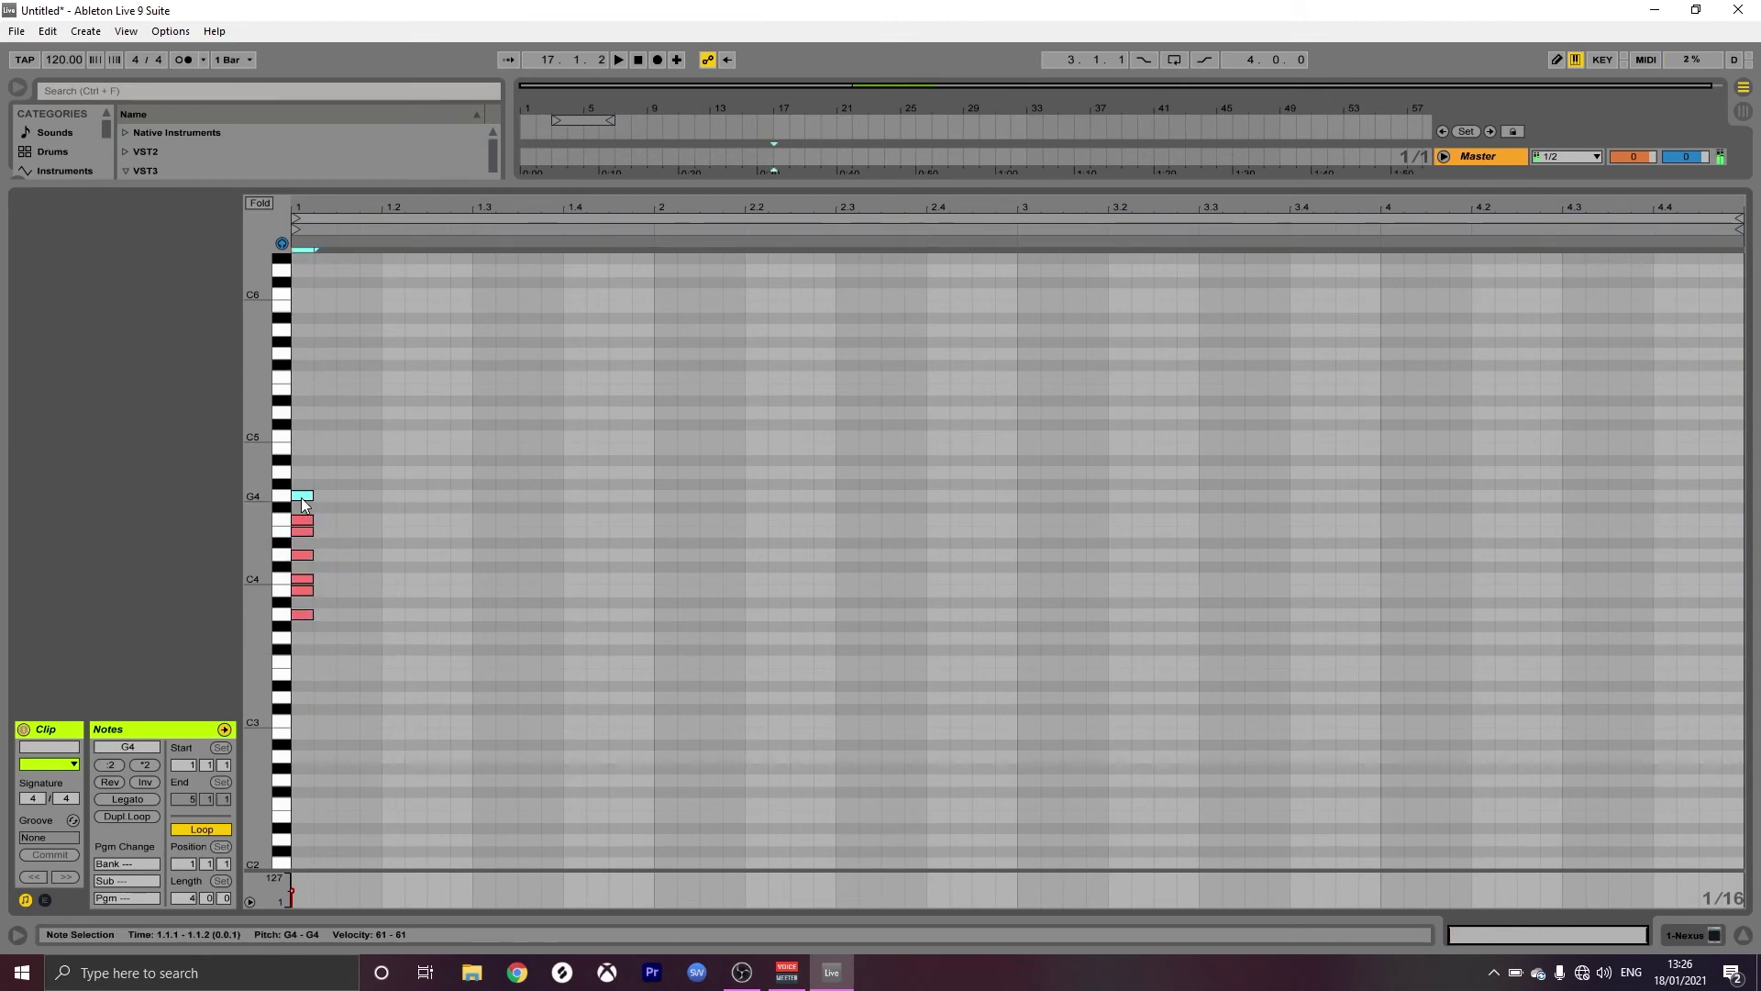
click(275, 634)
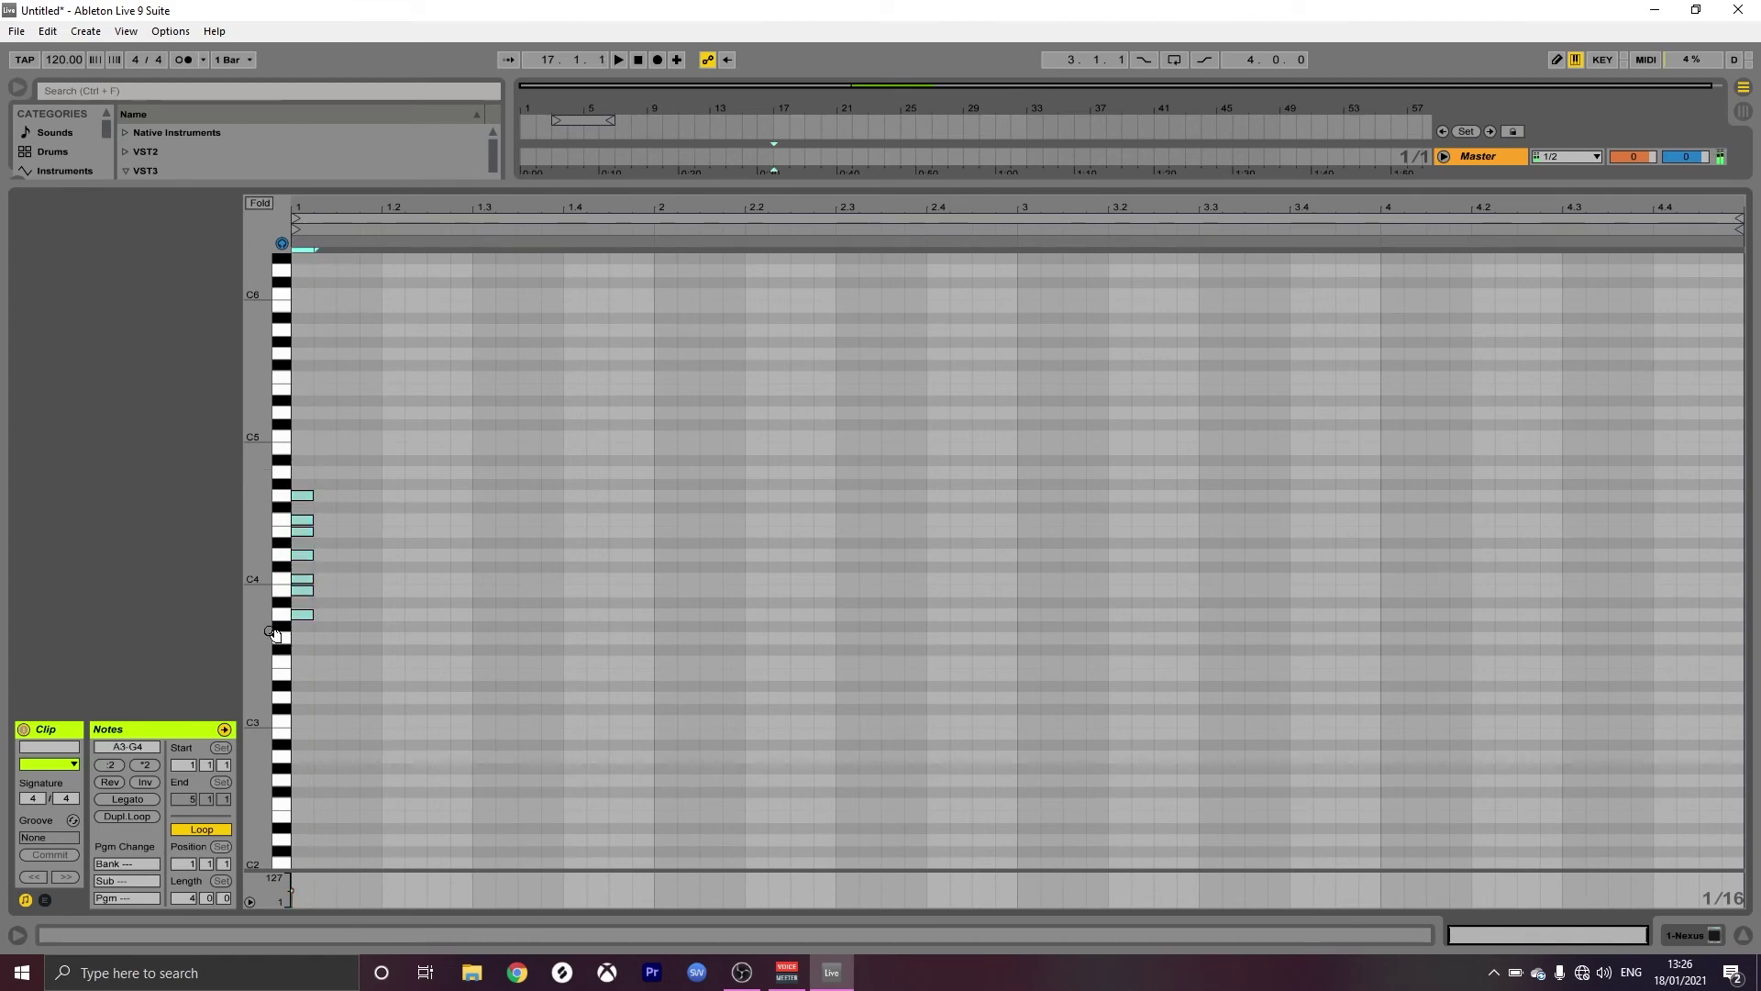
Copy the guide notes an octave higher up to G5, and duplicate the whole guide to the start of bars 2, 3 and 4.
drag(308, 496, 328, 347)
key(ctrl+a)
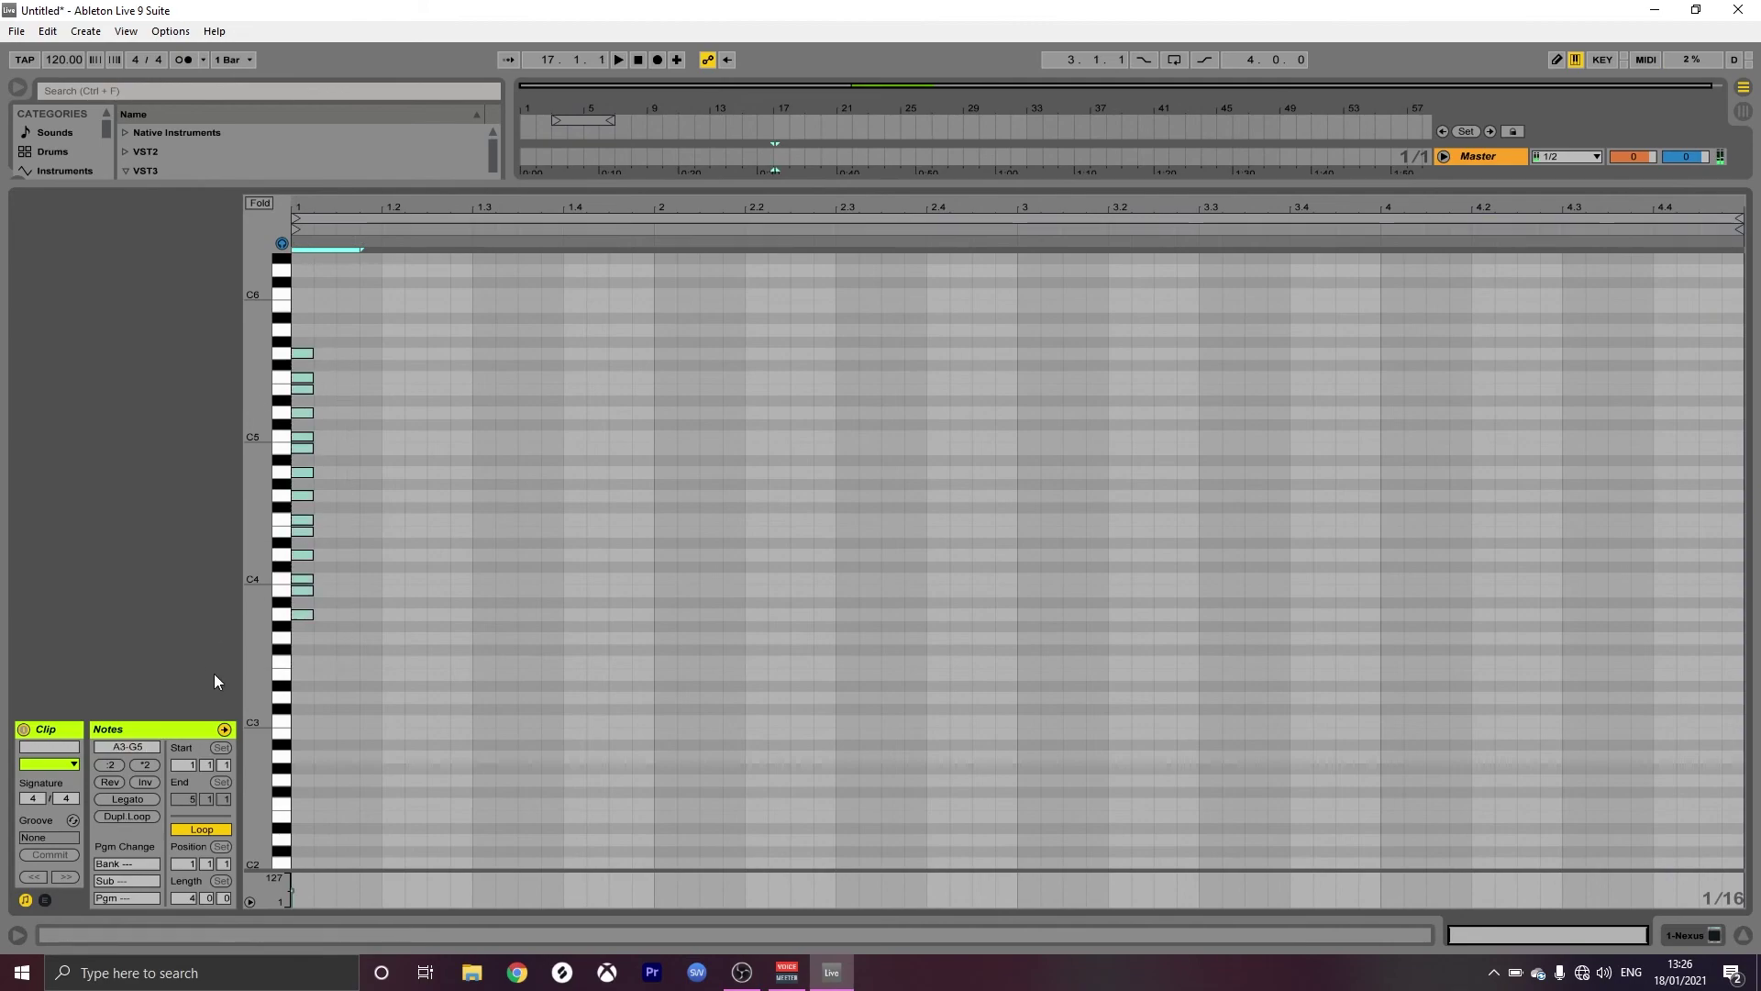
shift+click(657, 609)
key(ctrl+d)
key(ctrl+d)
key(ctrl+d)
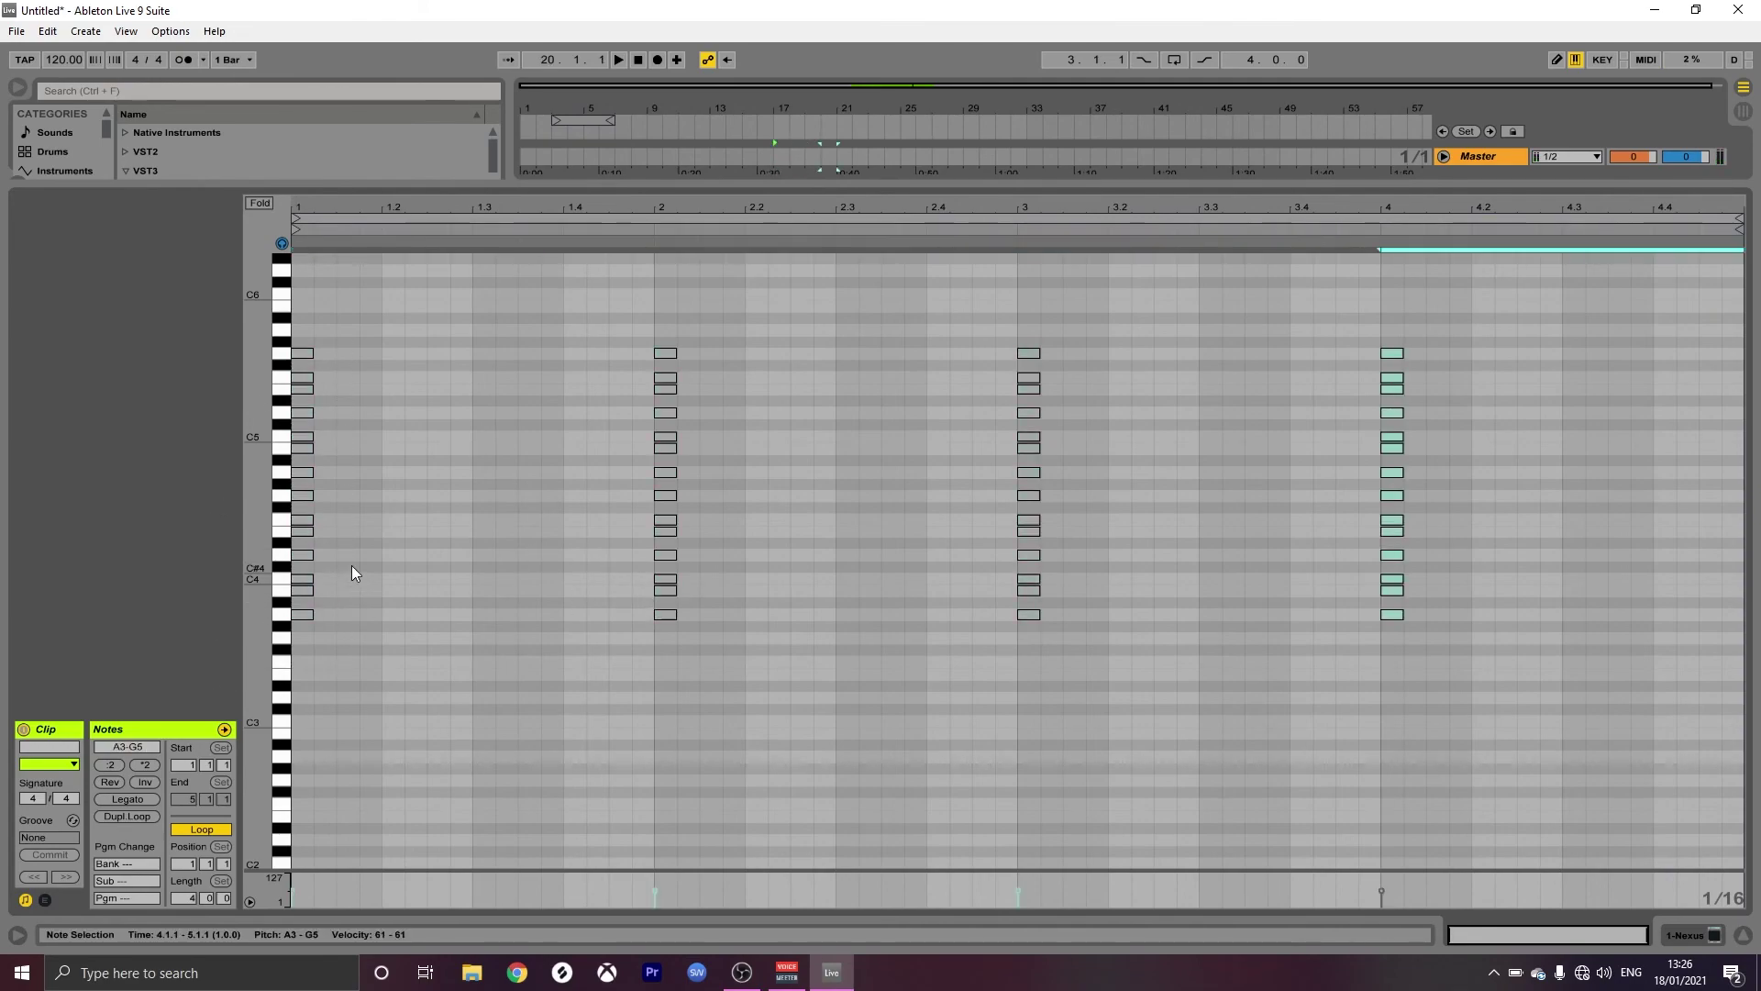
Build a full-bar chord of E4, G4 and B4 in bar 1 from the guide notes.
click(323, 536)
click(301, 532)
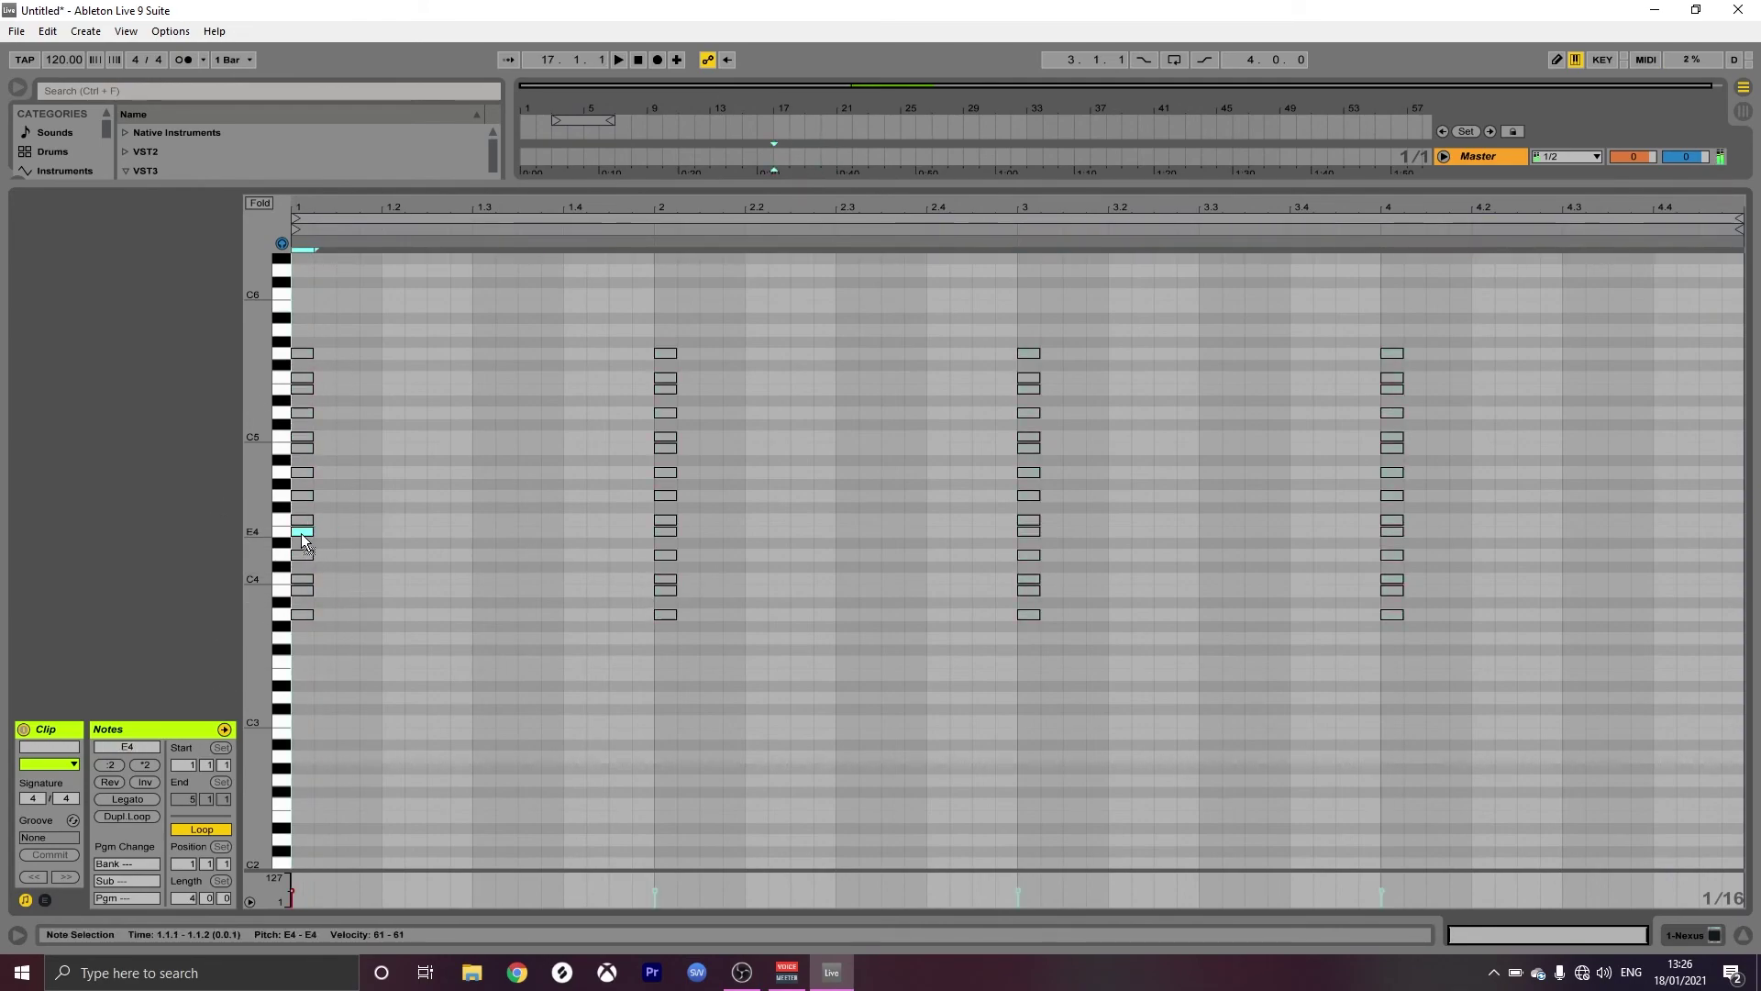
drag(313, 531, 580, 453)
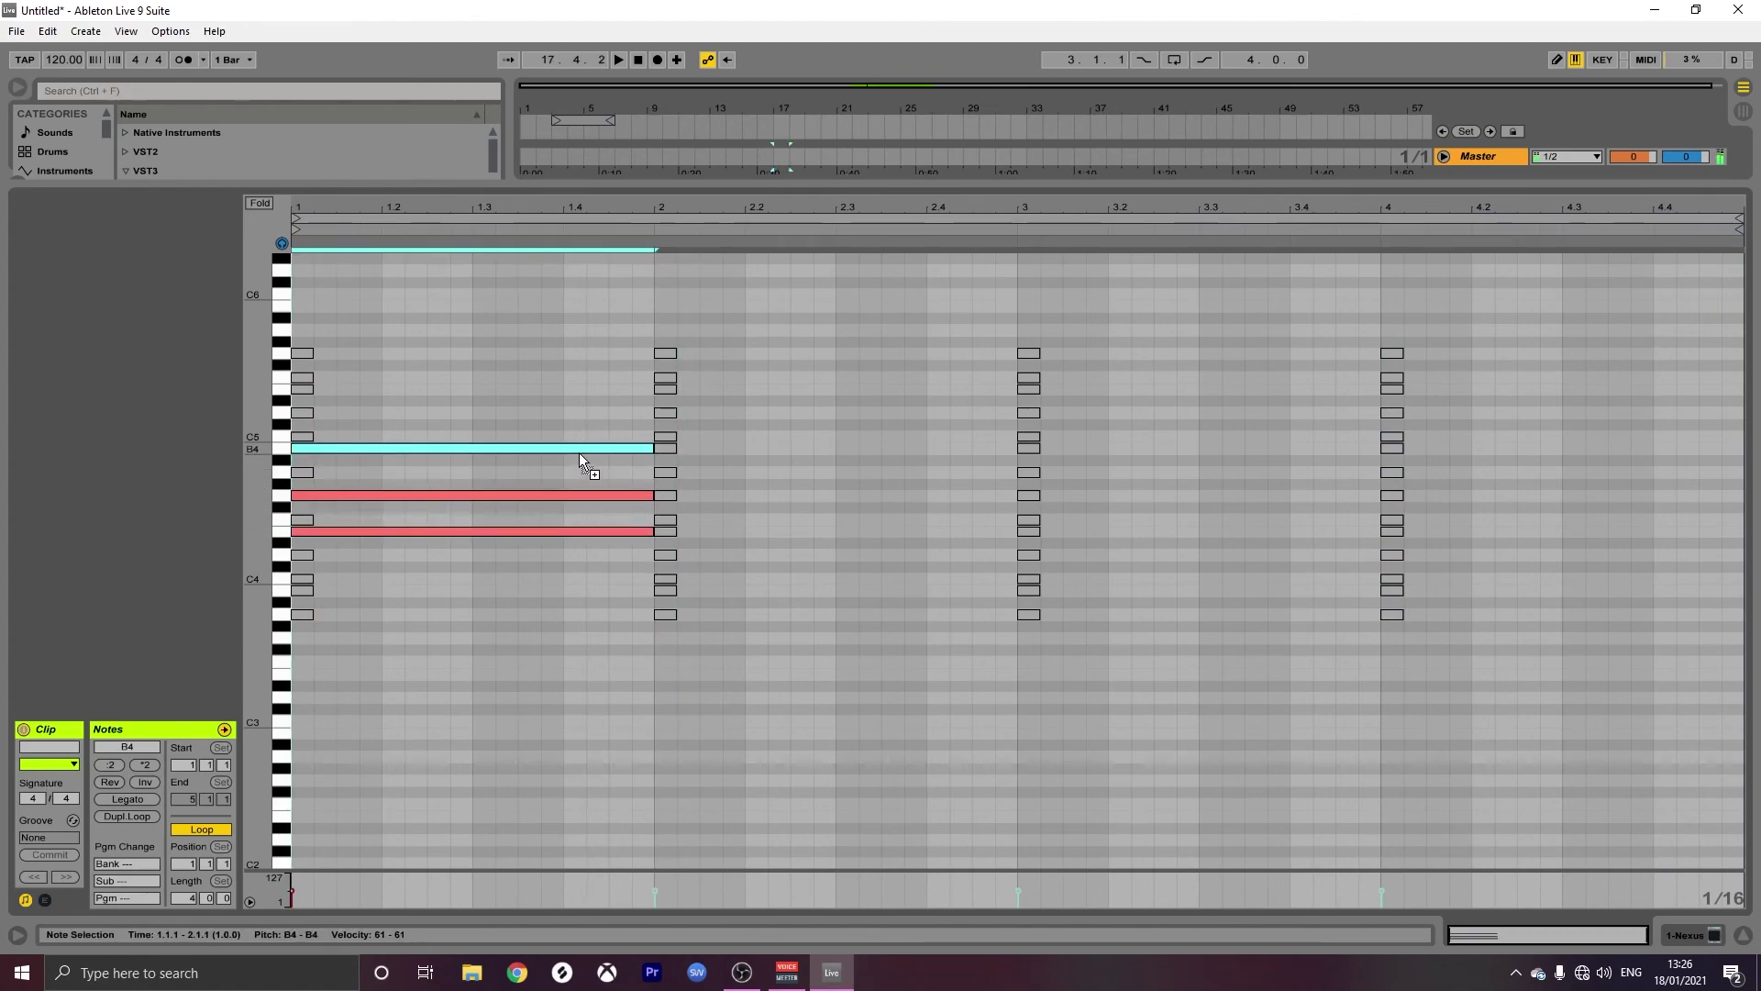
drag(577, 369, 579, 521)
Build a full-bar chord of D4, F4 and A4 in bar 2.
click(688, 553)
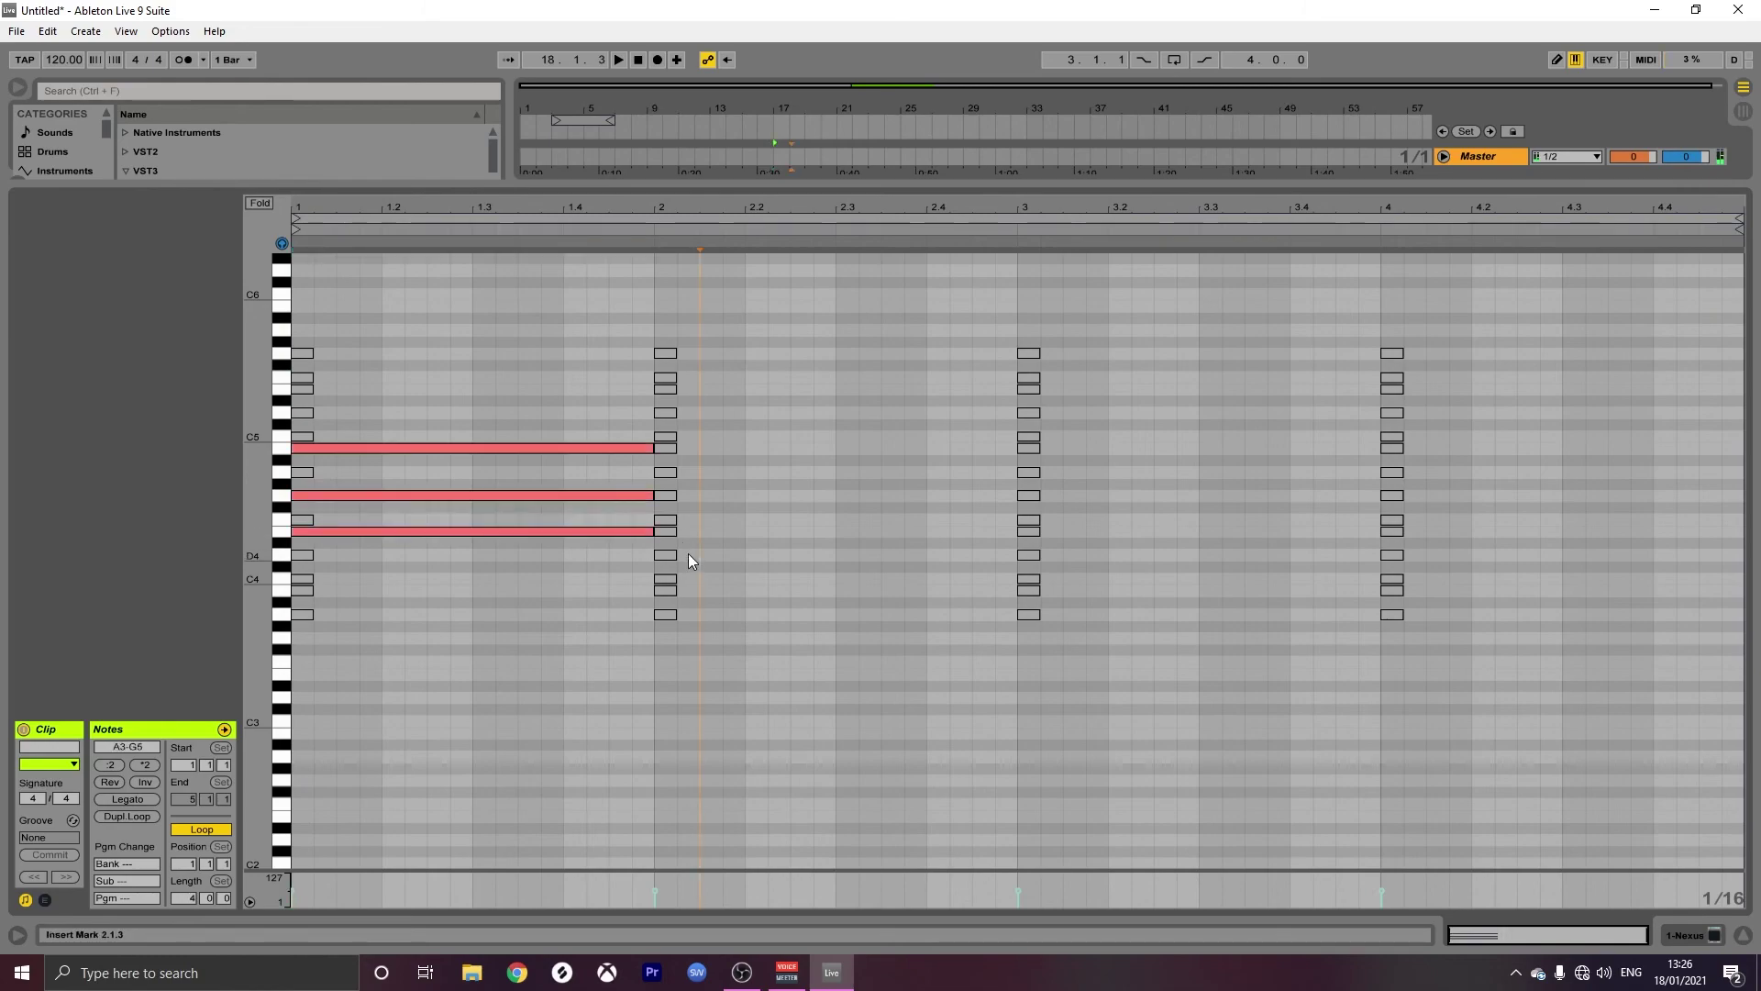
double_click(688, 580)
drag(690, 578, 993, 473)
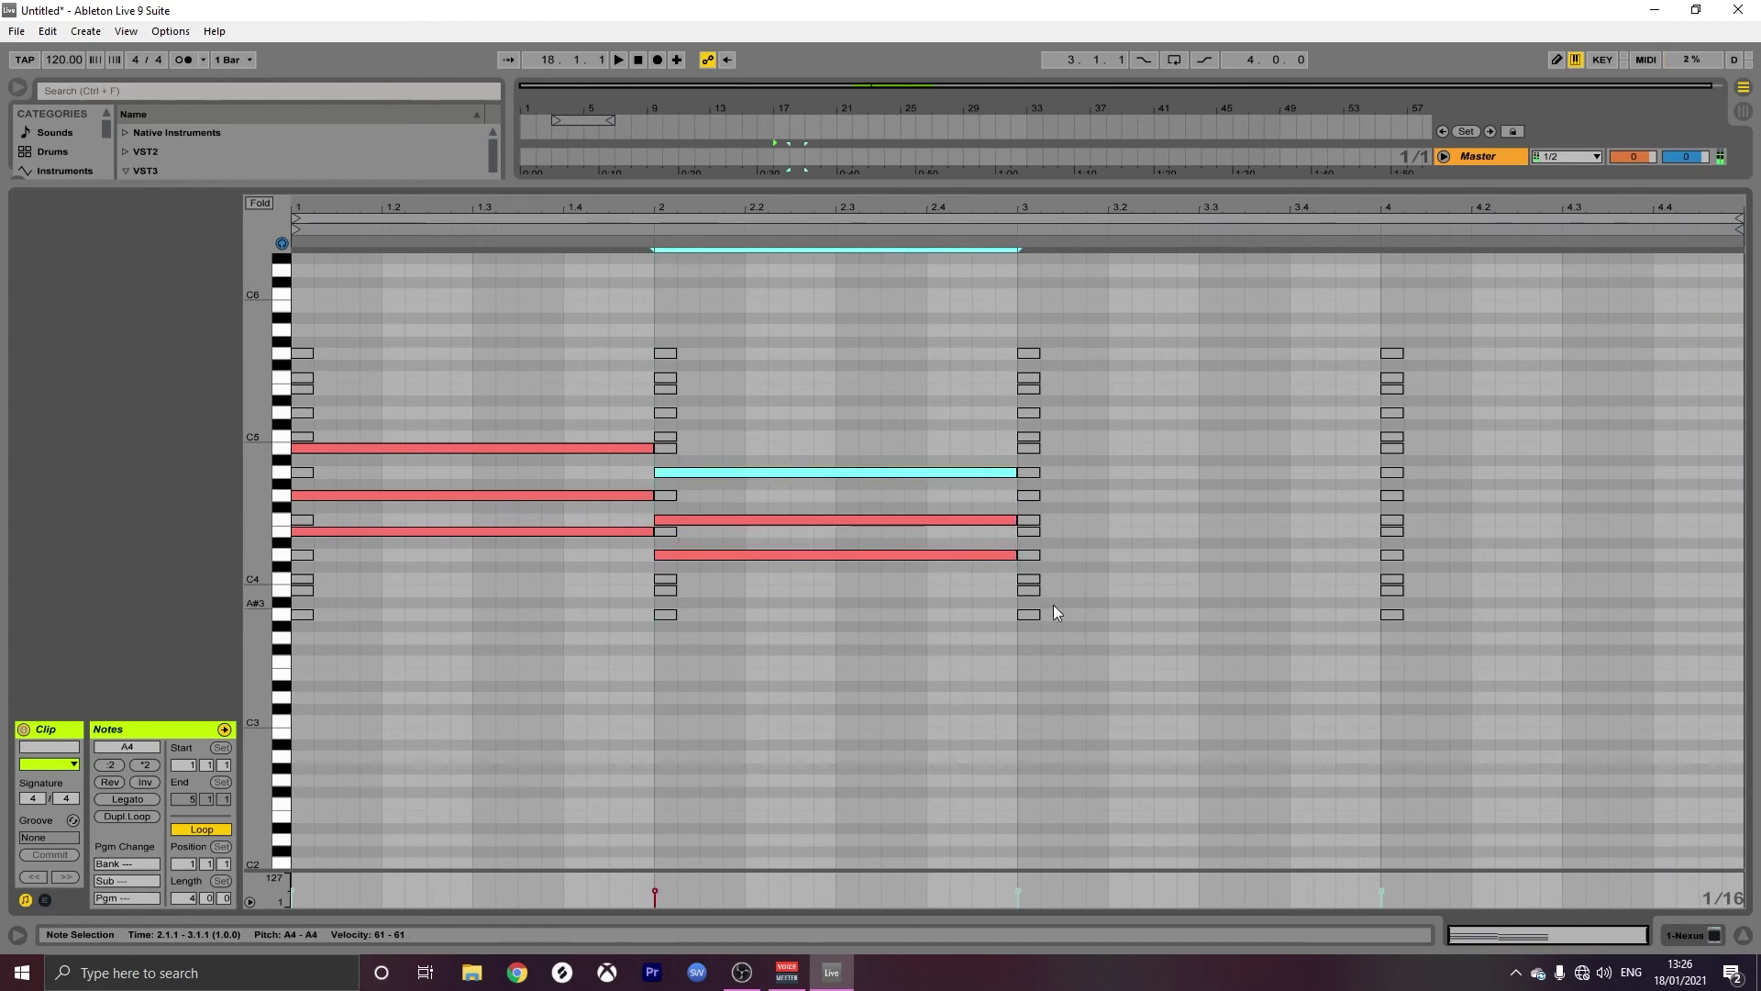
Build a full-bar chord of A3, C4 and E4 in bar 3.
double_click(1032, 614)
drag(1041, 613, 1380, 630)
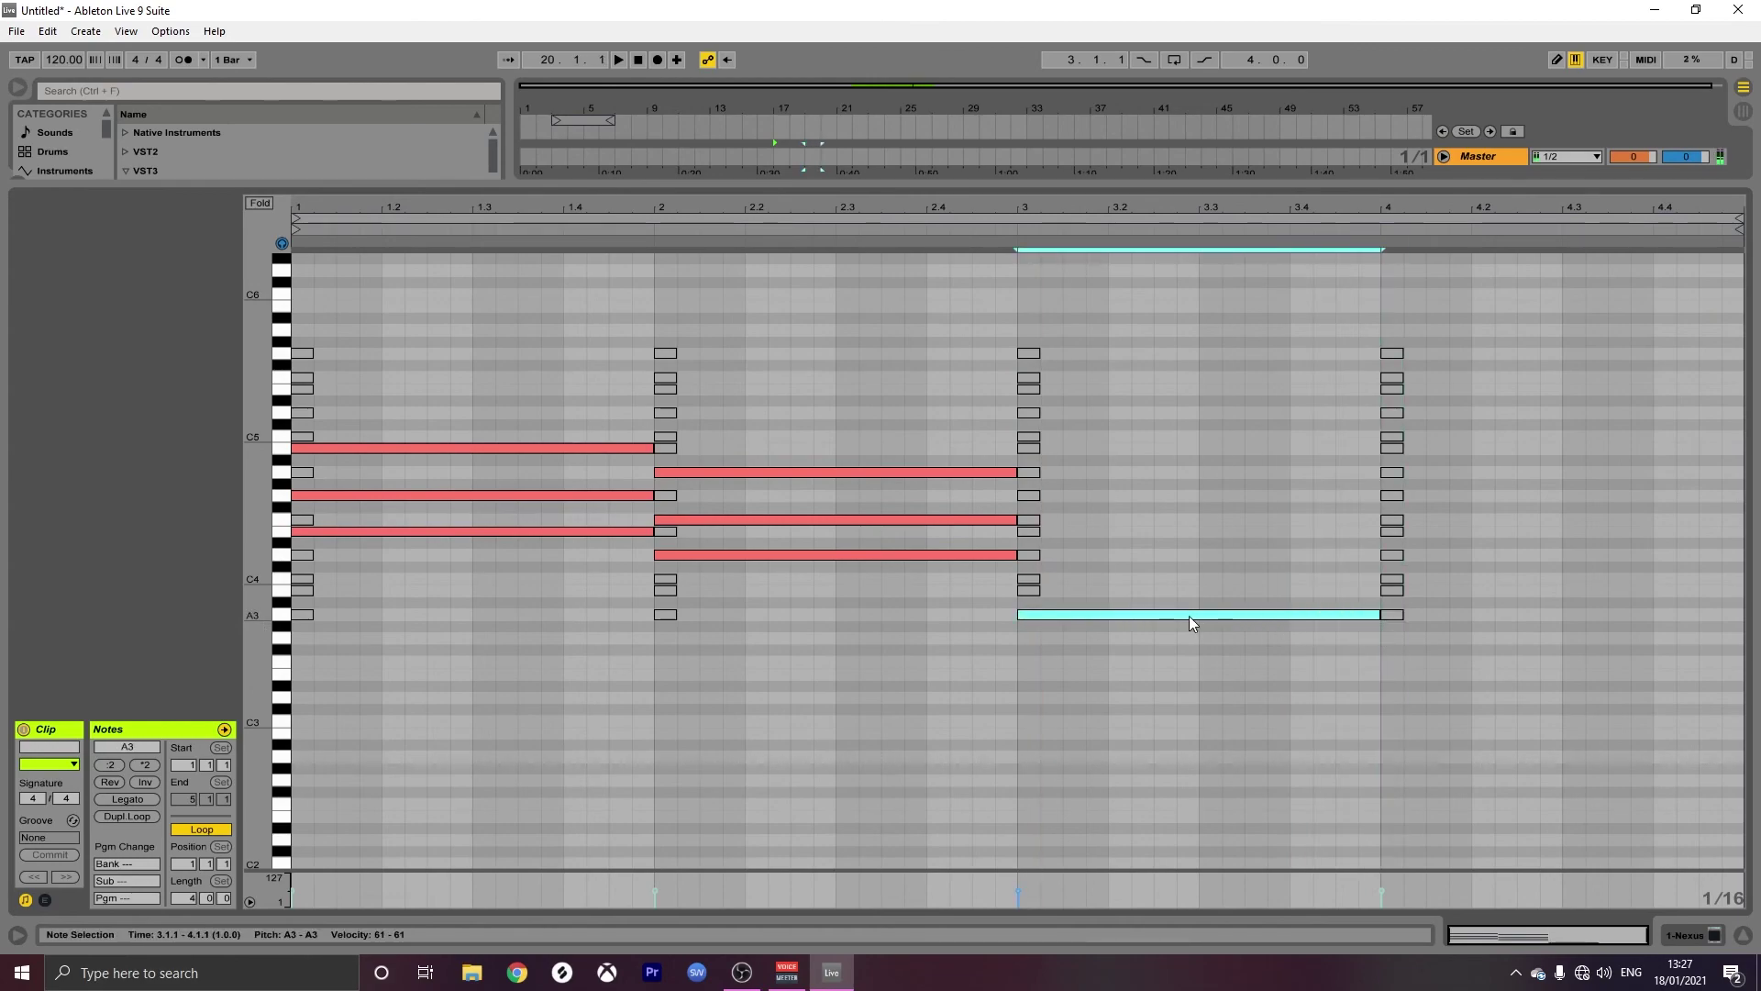
drag(1185, 615, 1180, 579)
drag(1181, 579, 1175, 536)
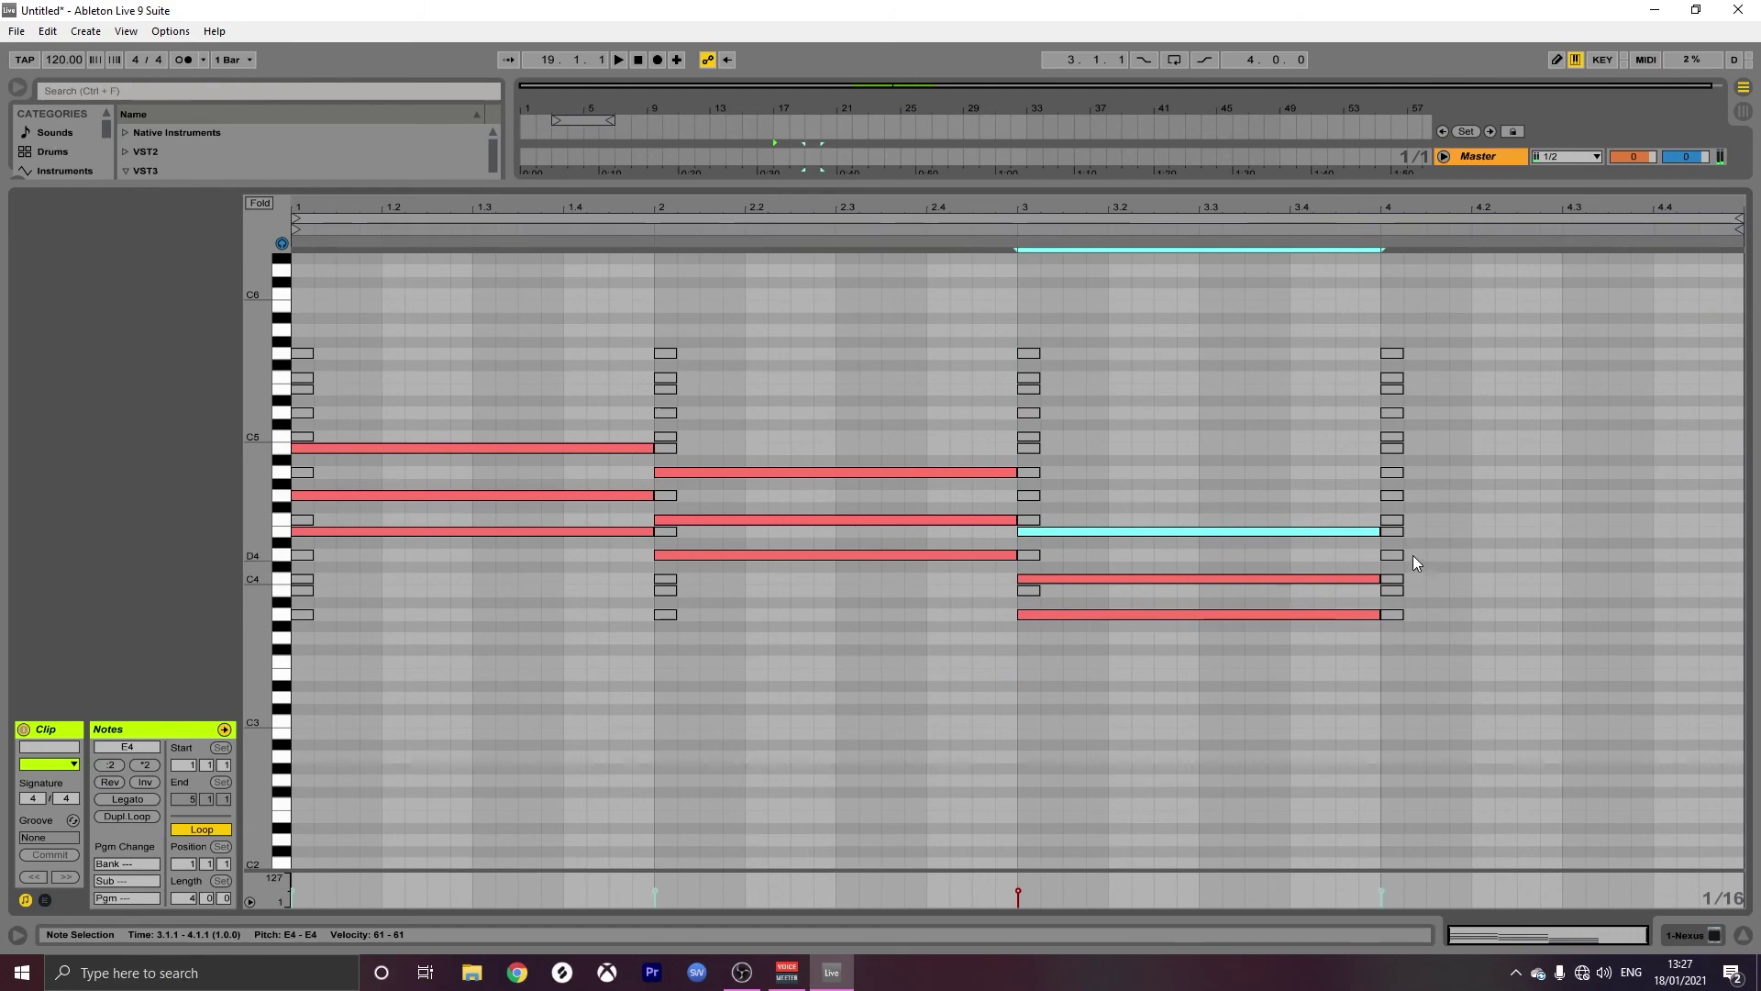
Build a full-bar chord of B3, D4 and F4 in bar 4, and play the progression.
double_click(1394, 591)
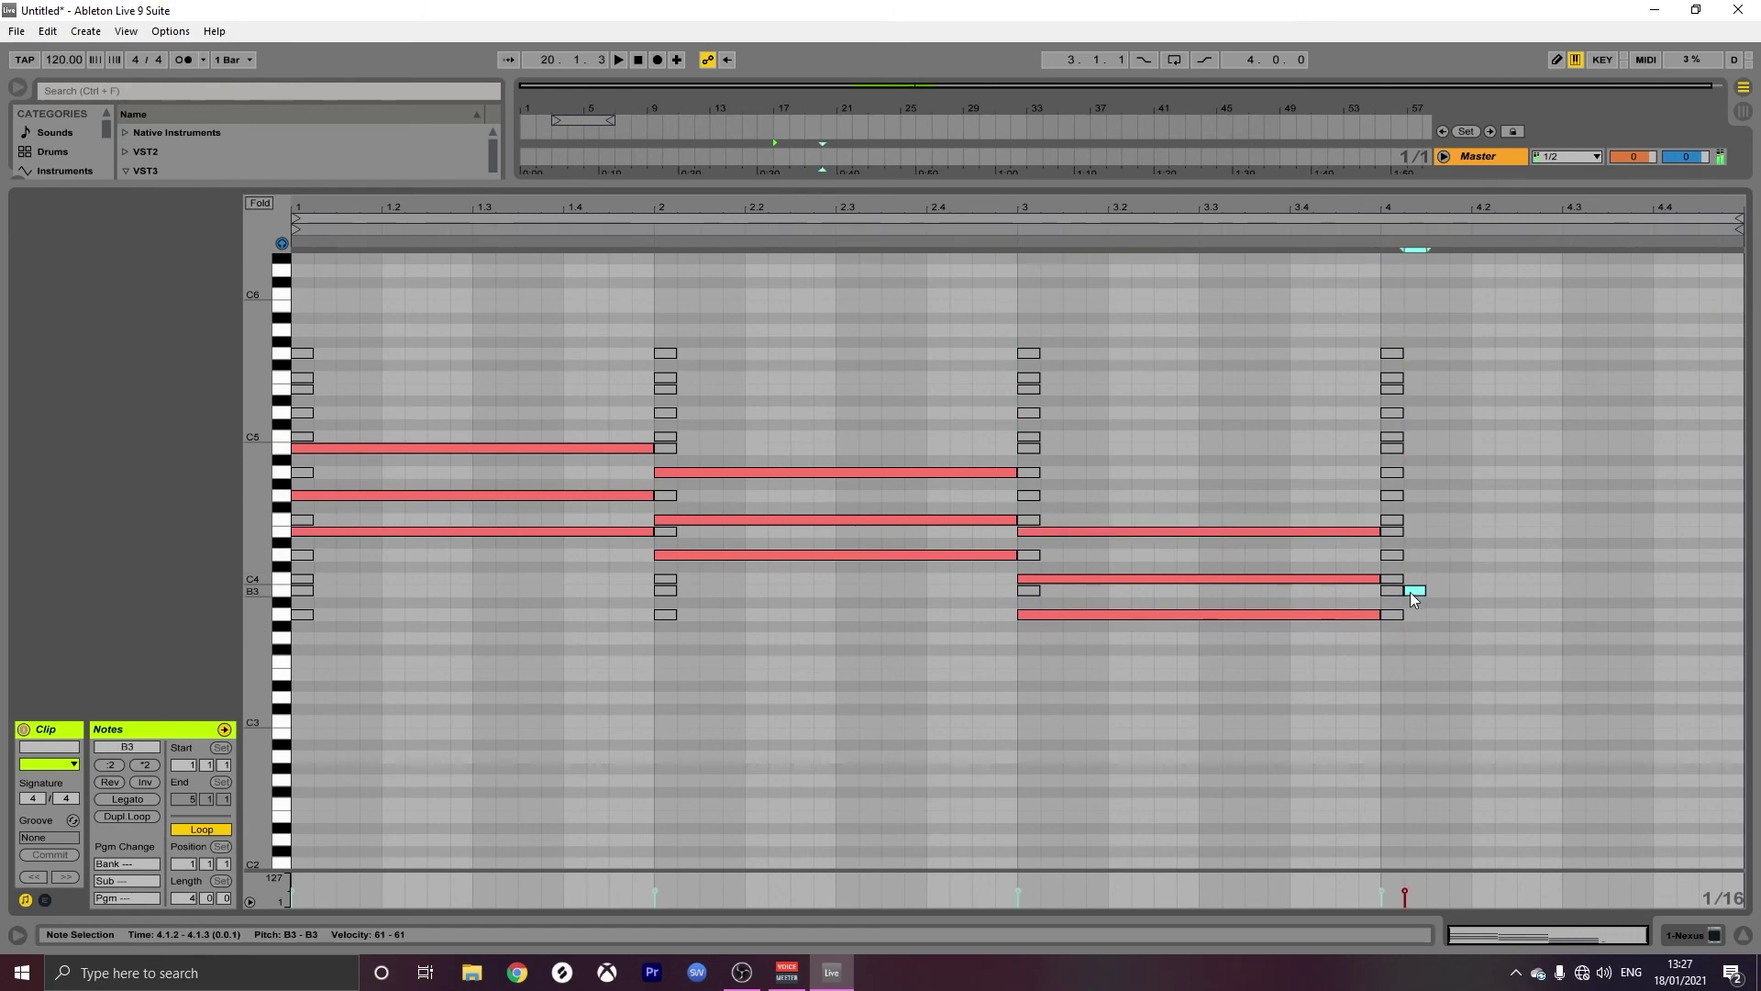
drag(1400, 591, 1699, 590)
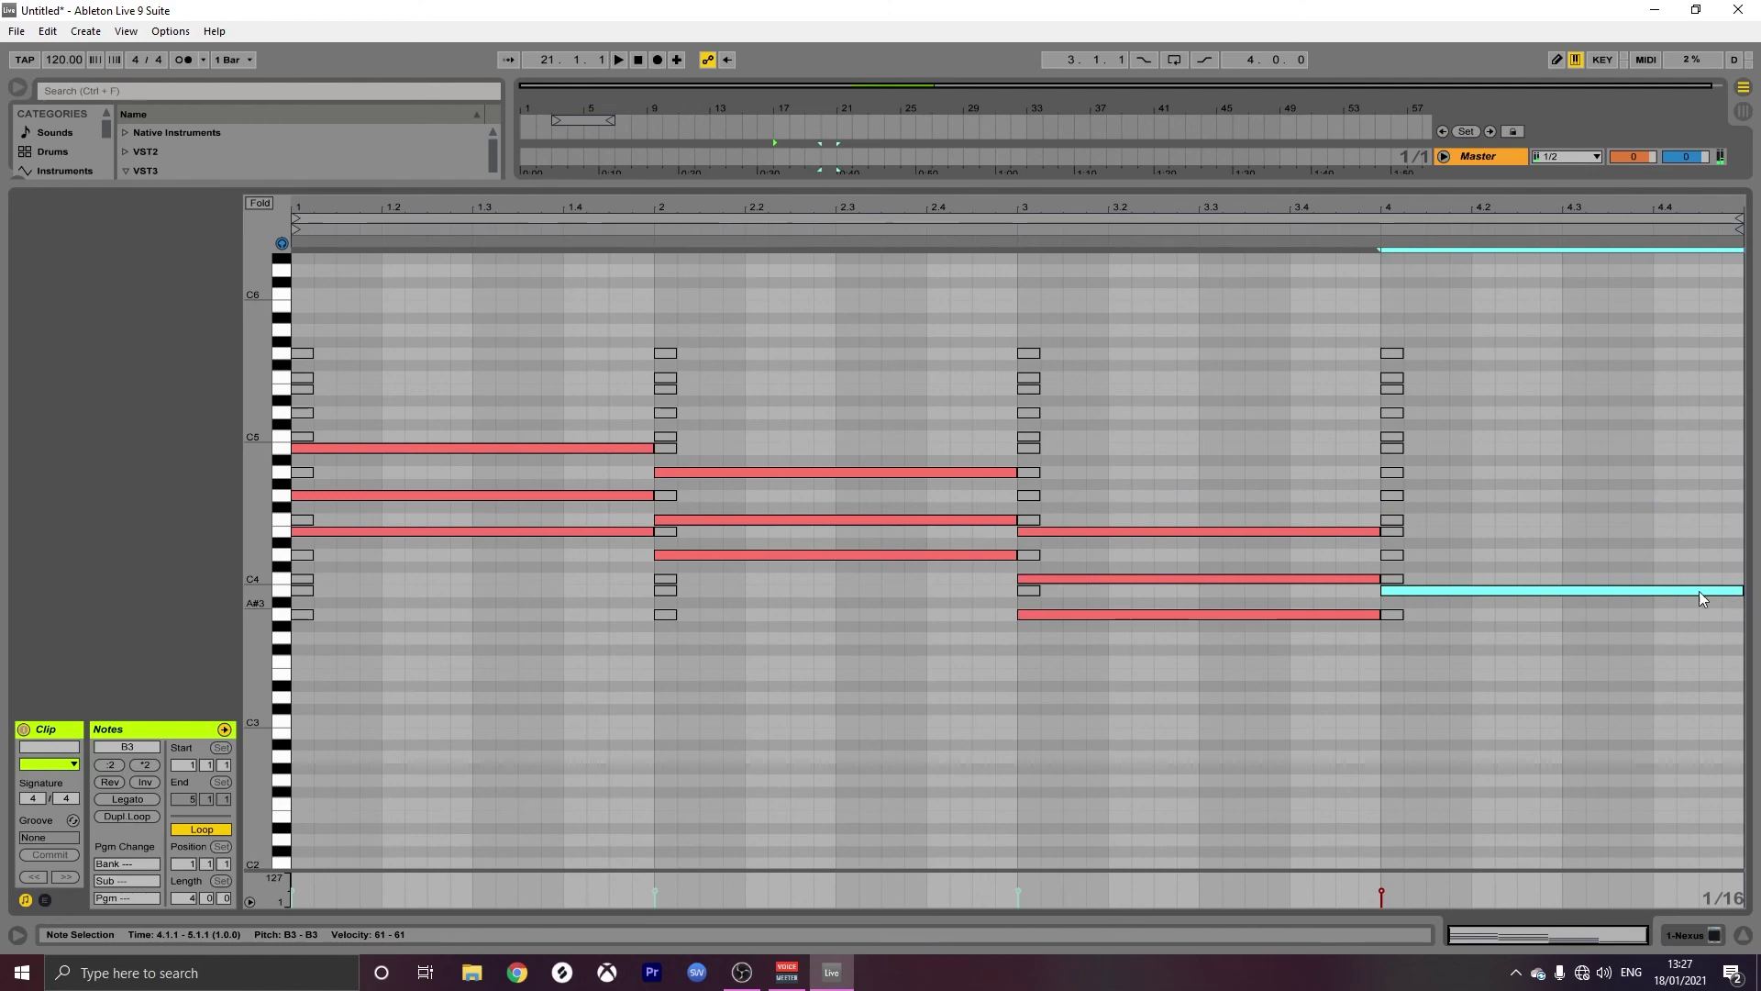
drag(1406, 591, 1405, 519)
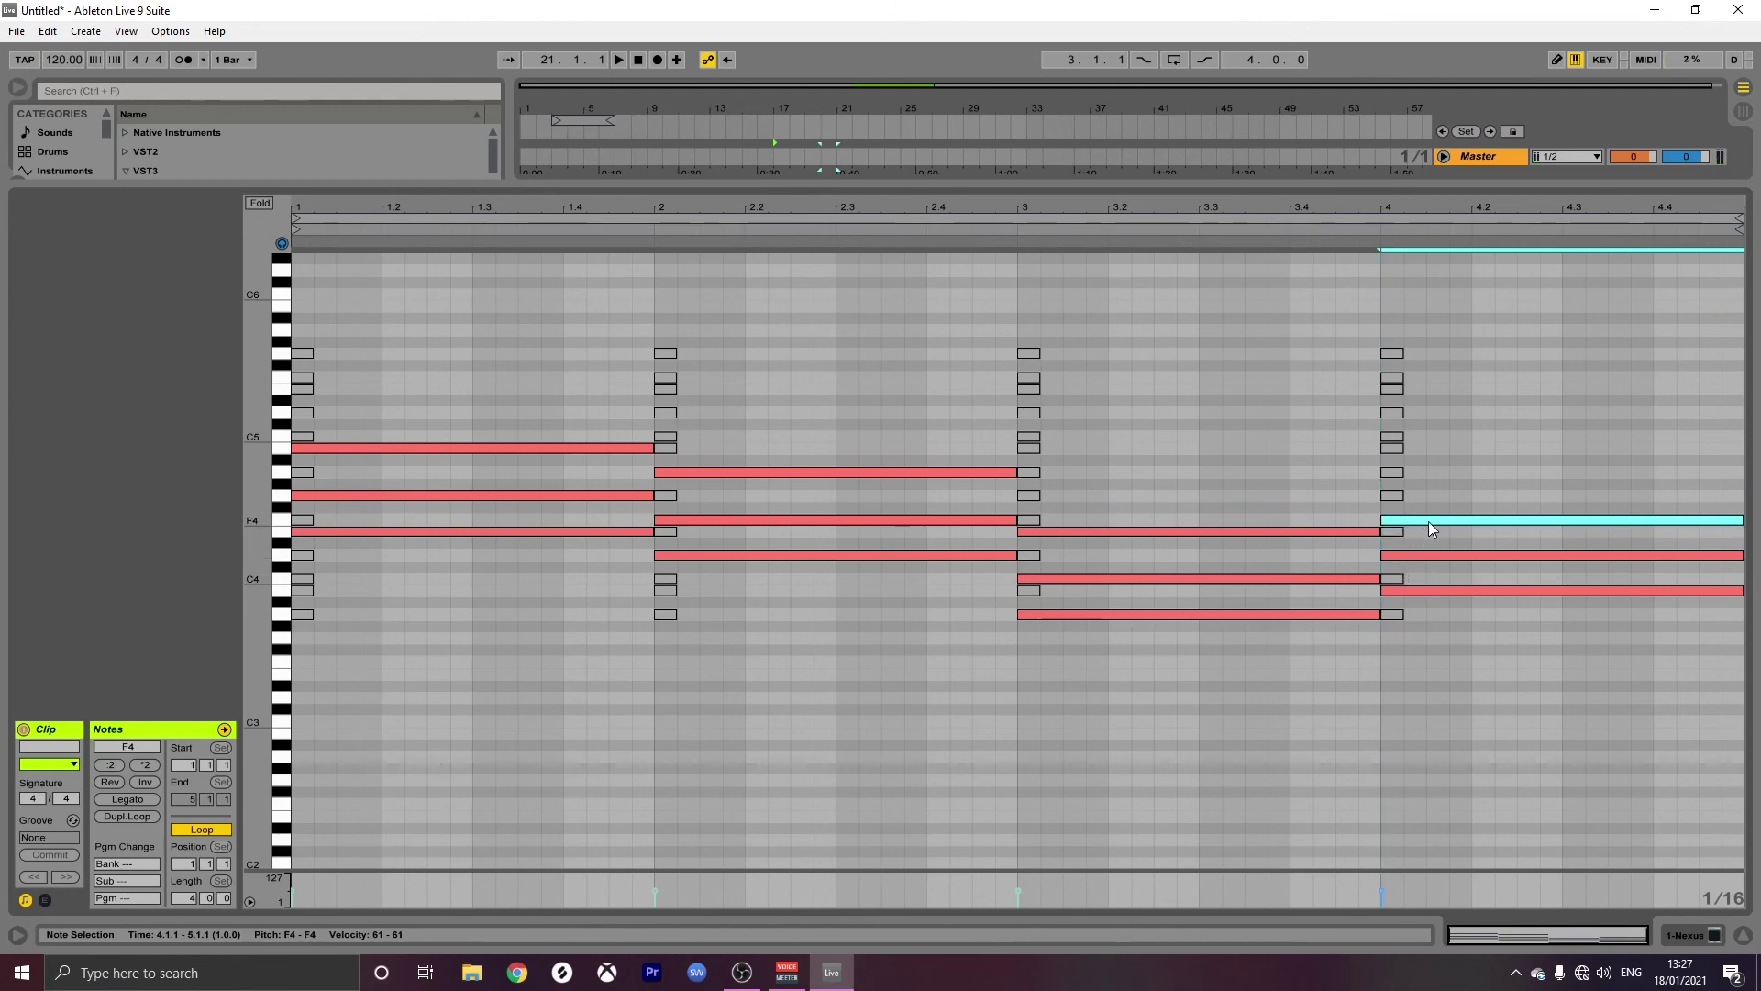
key(space)
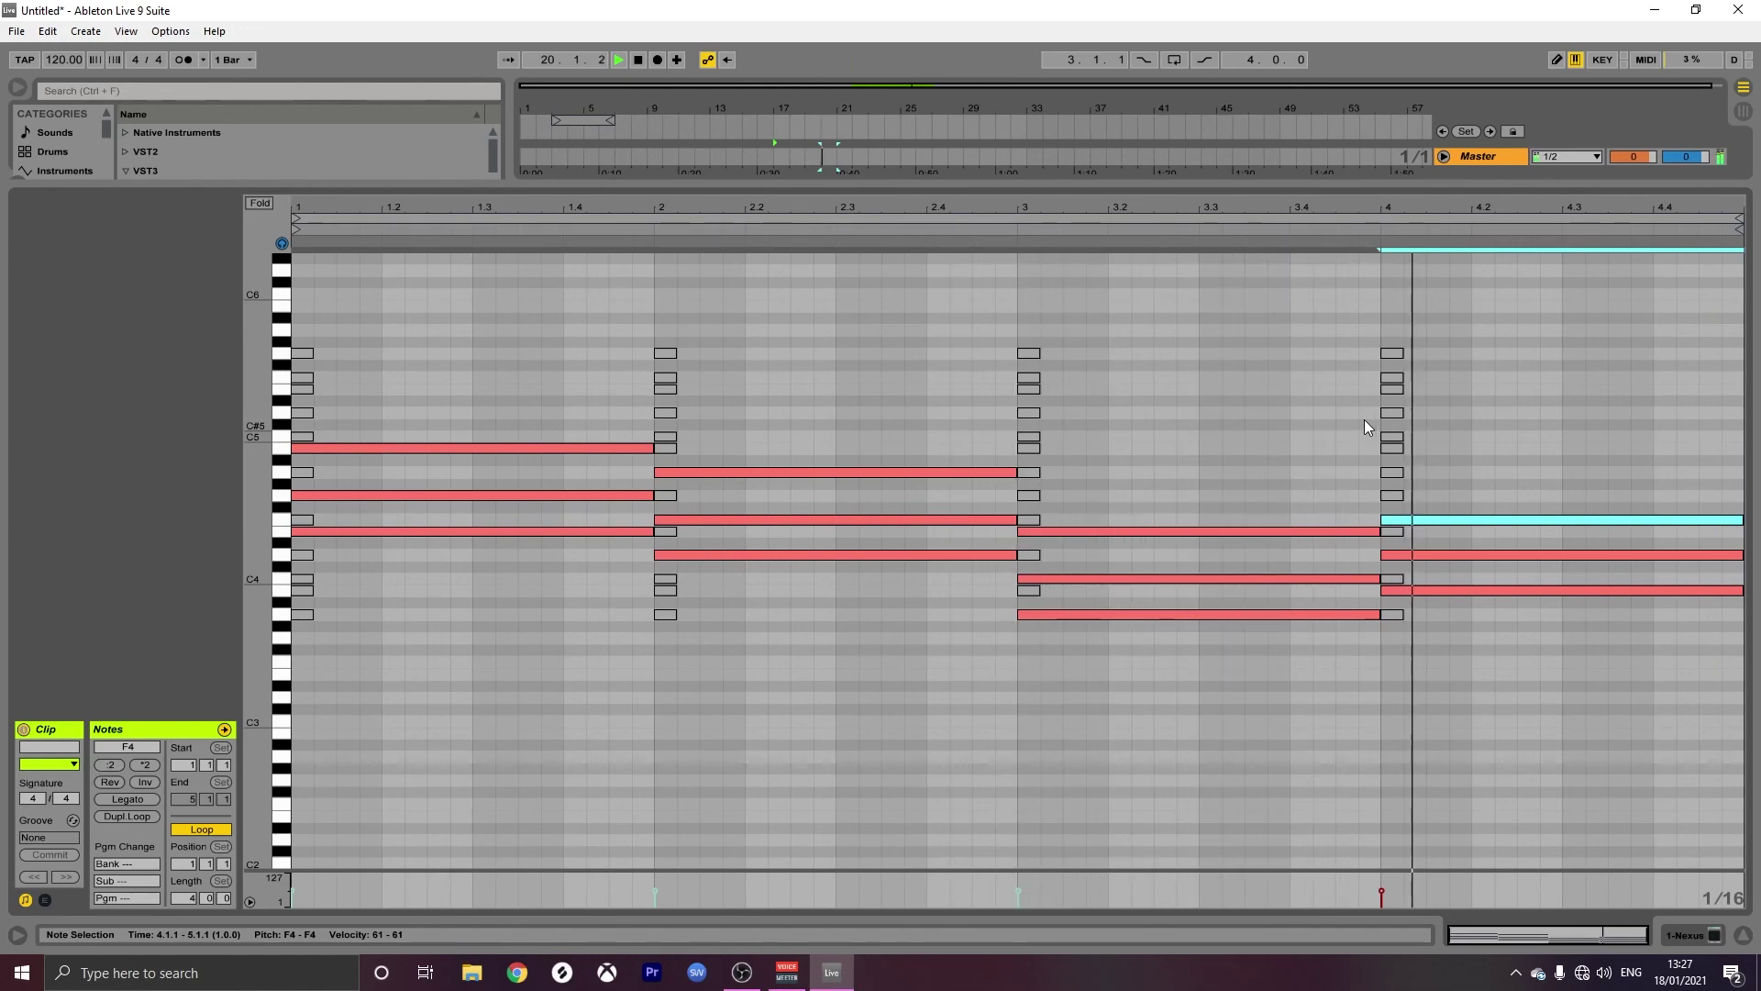
key(space)
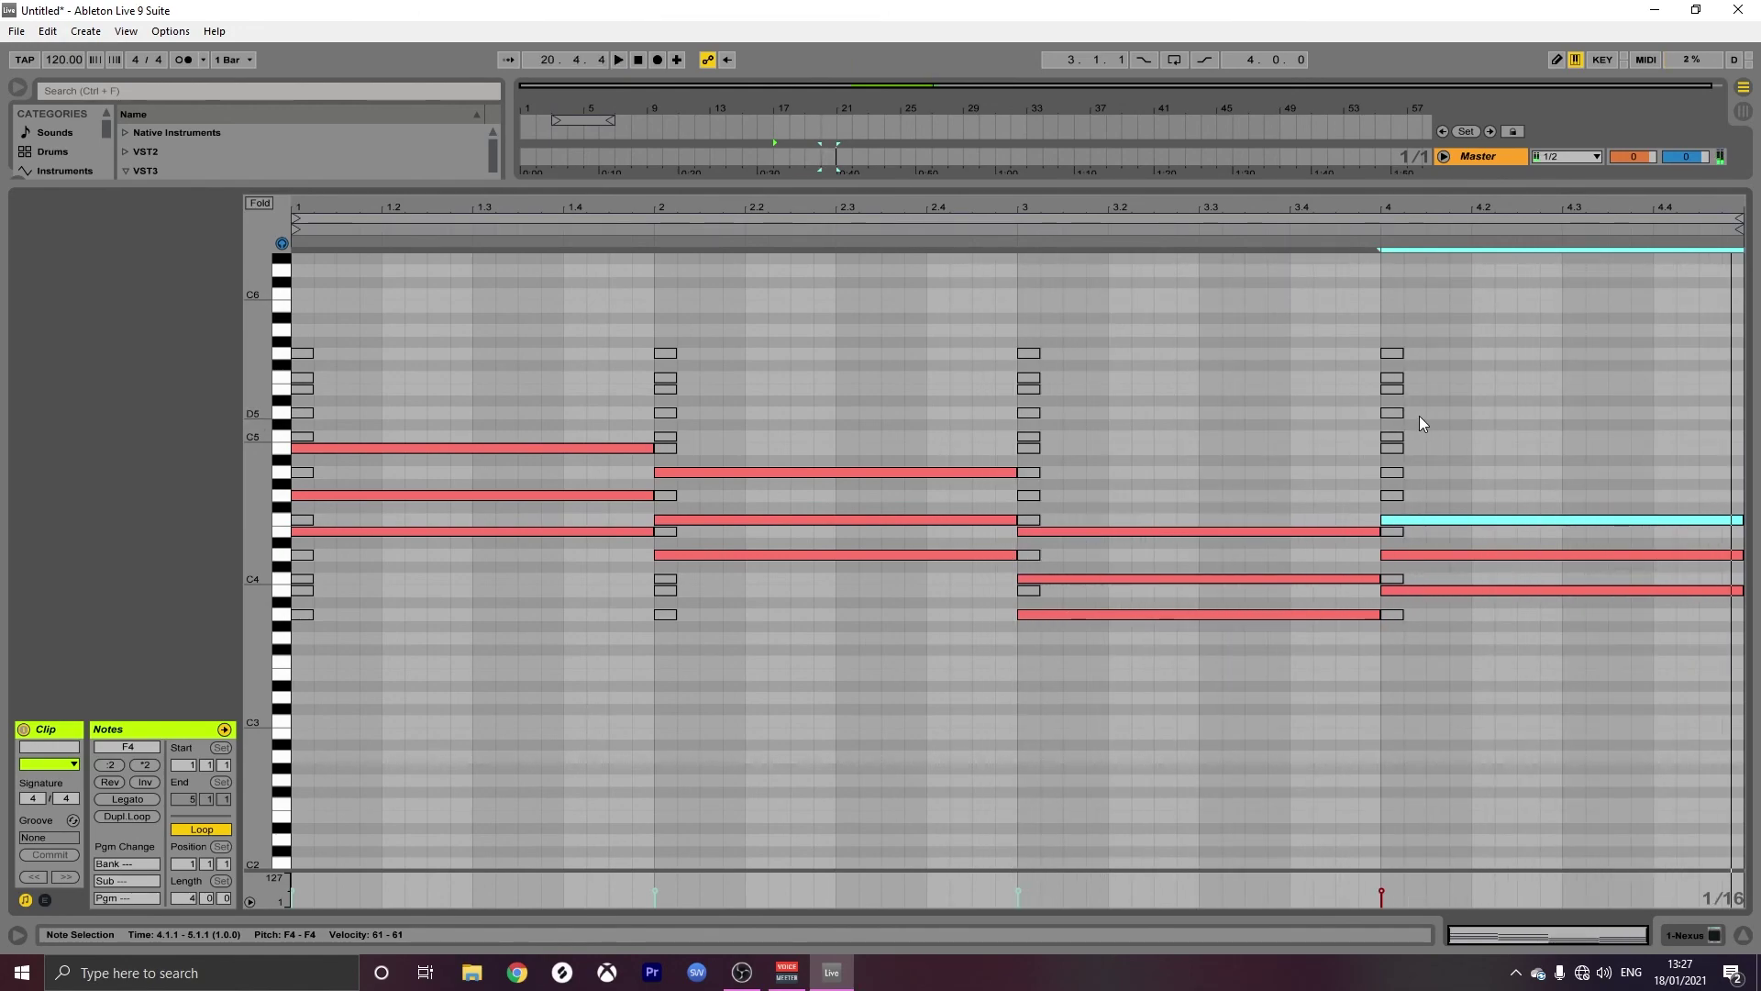